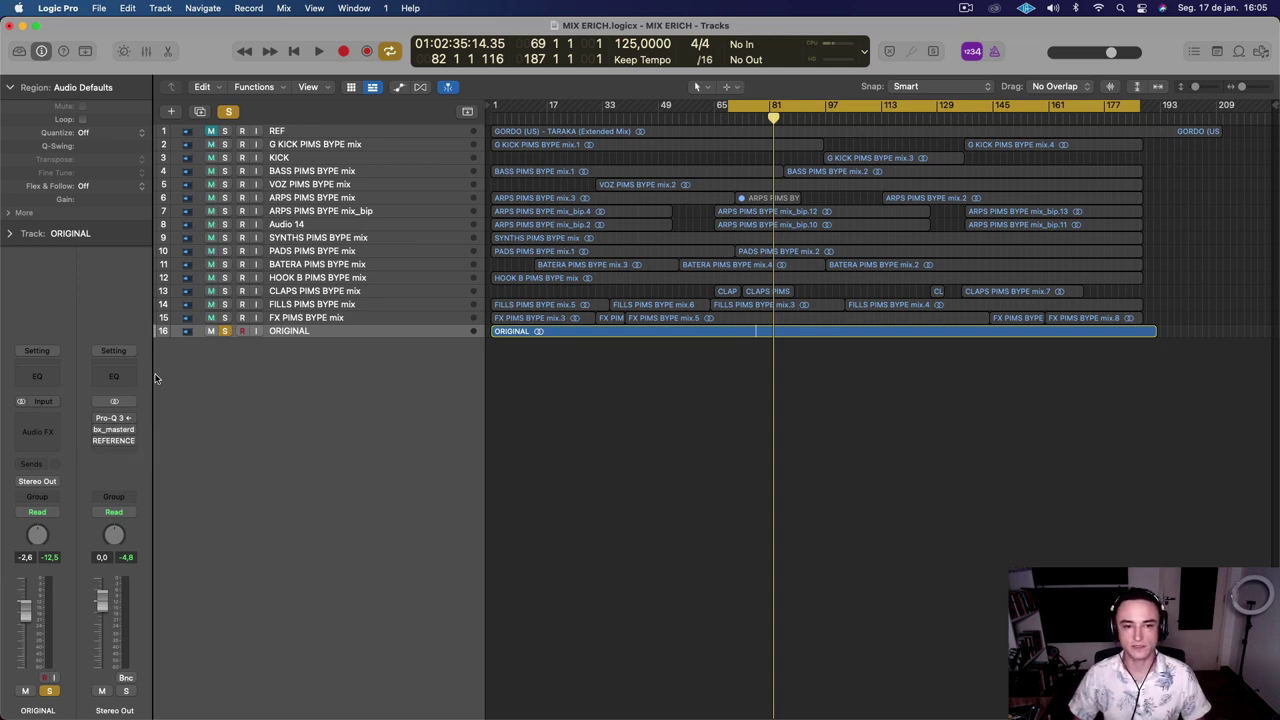
# Listen to the soloed ORIGINAL track in several short playback passes within the cycle range starting at bar 69
pyautogui.press('space')
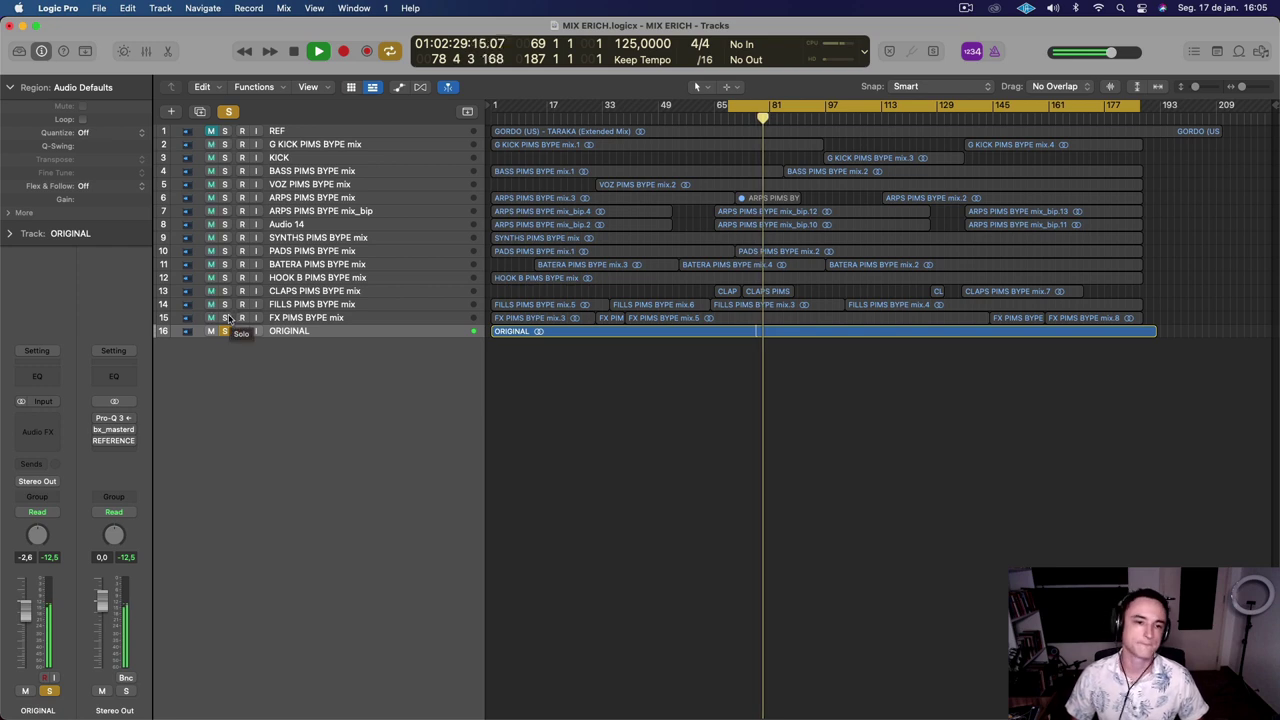
pyautogui.press('space')
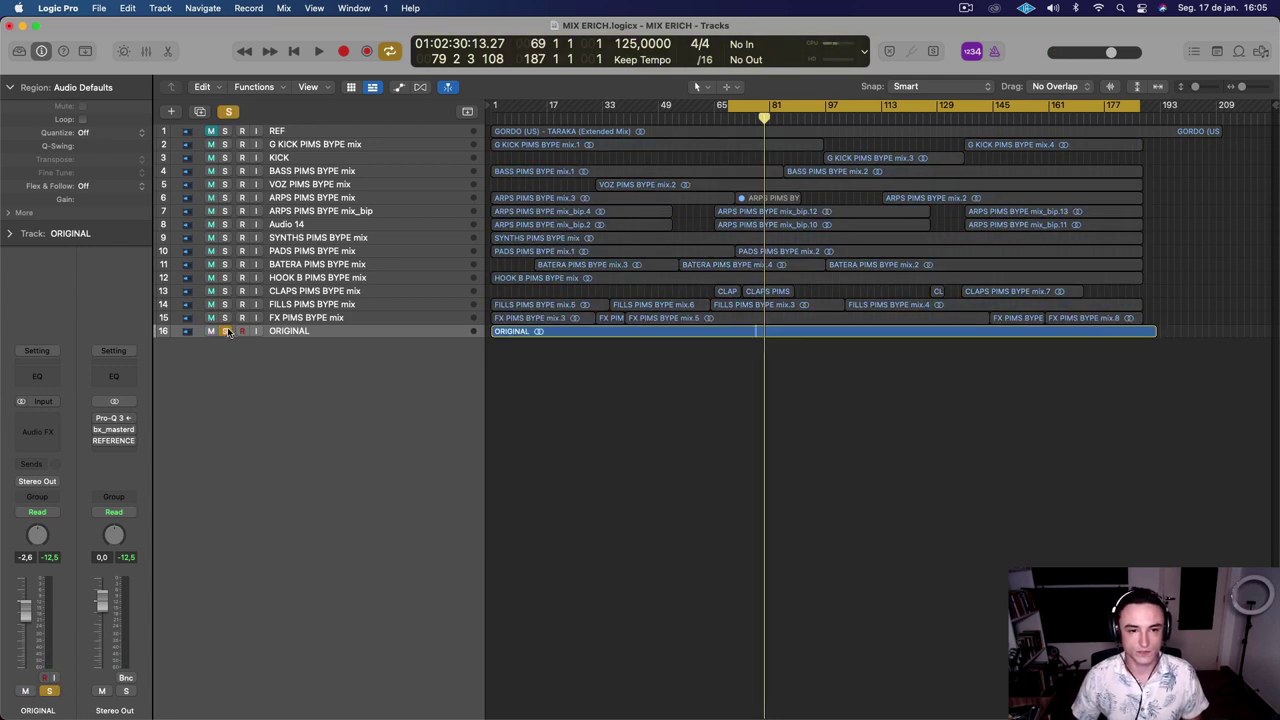
pyautogui.press('space')
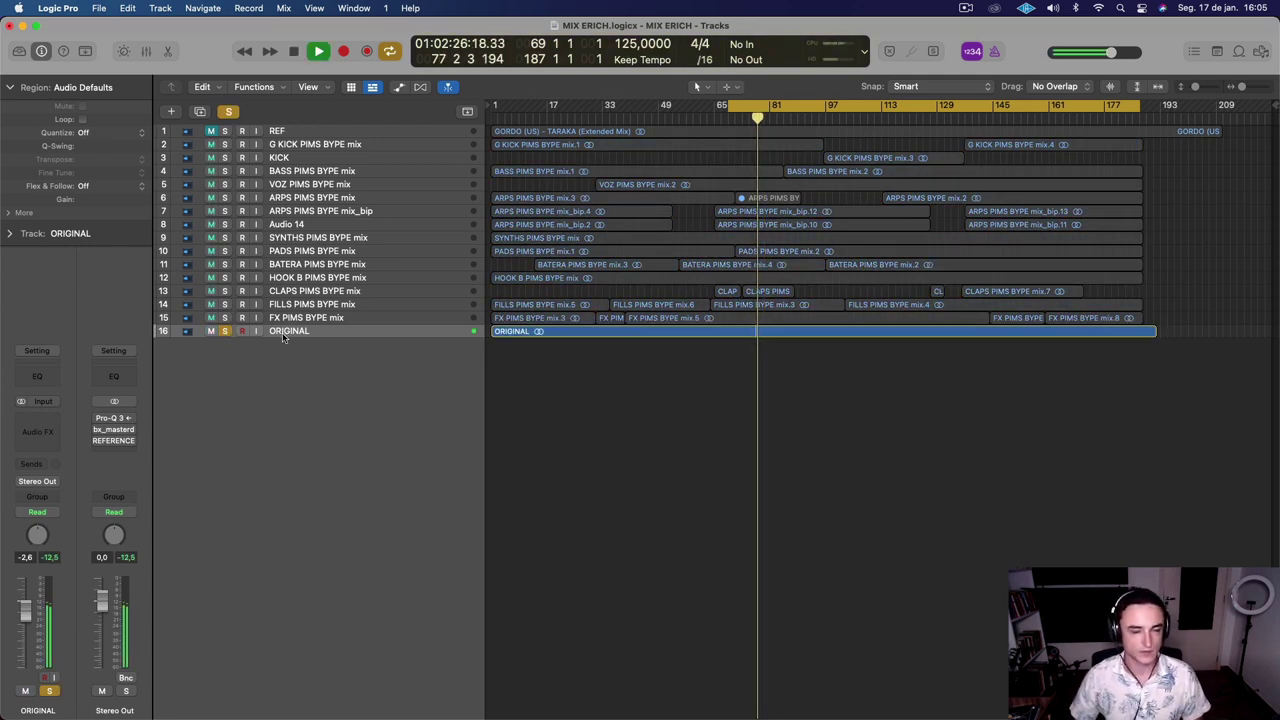
pyautogui.press('space')
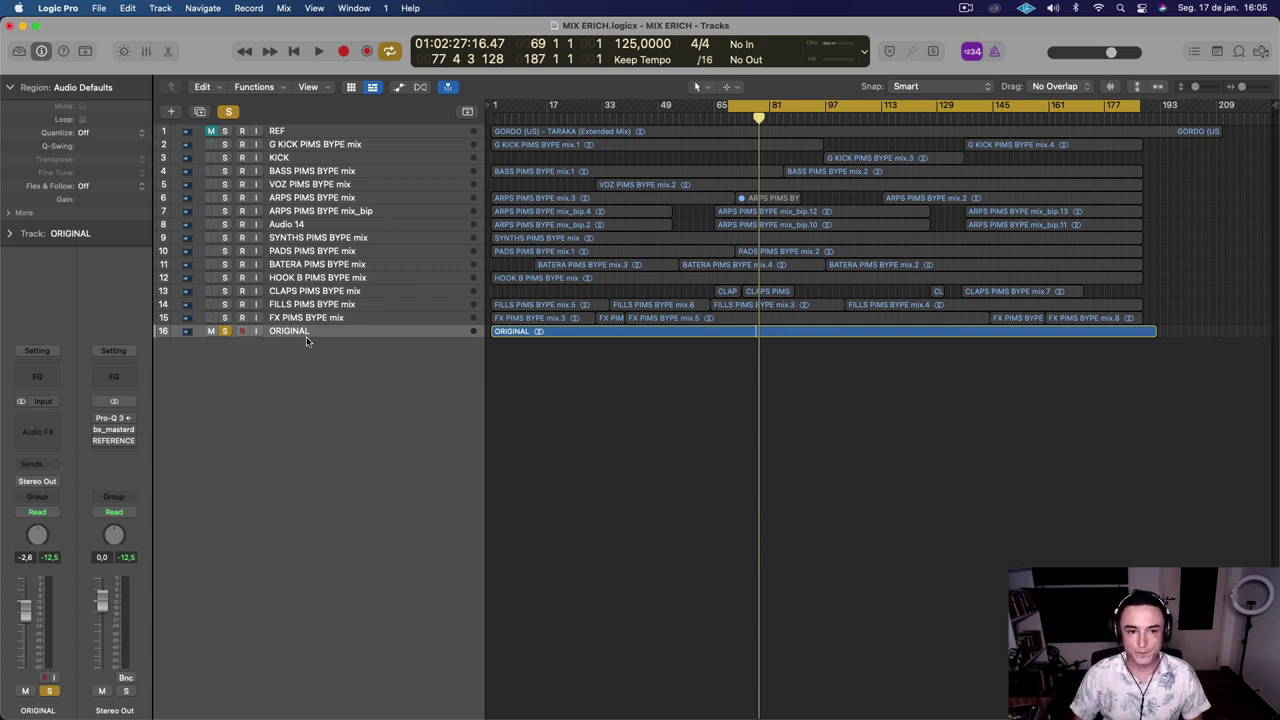
pyautogui.click(226, 333)
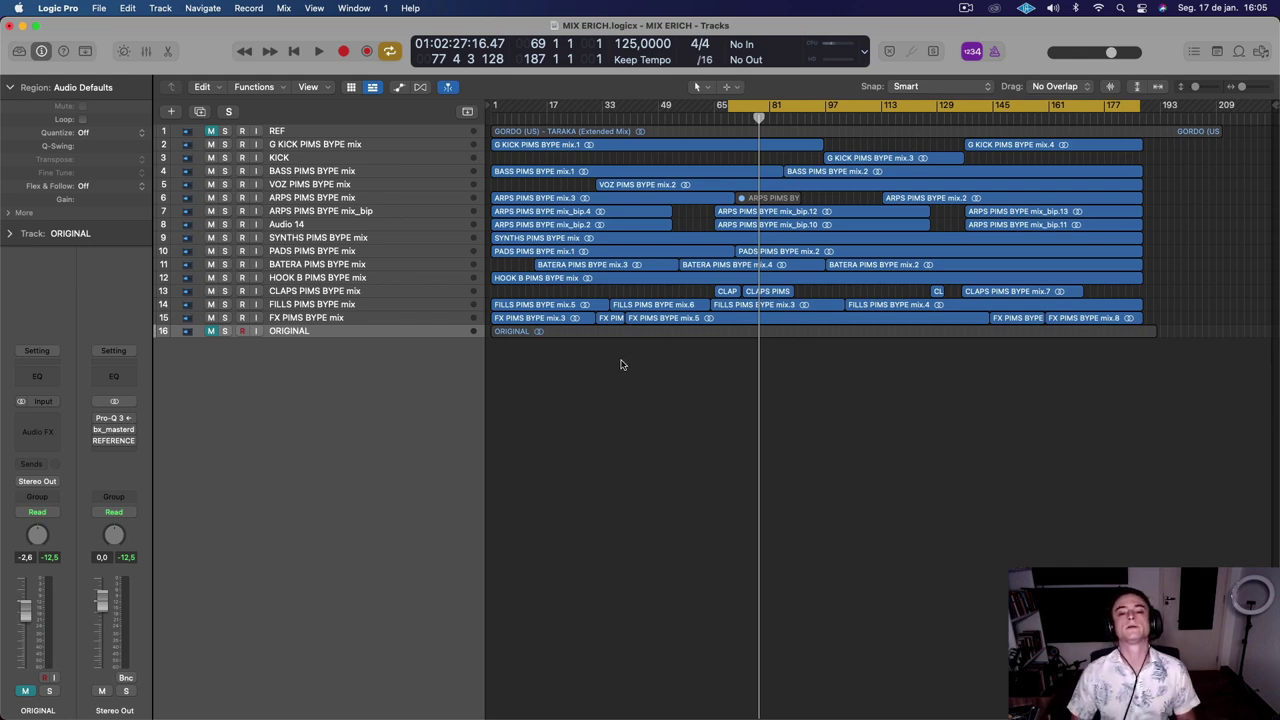
pyautogui.click(225, 331)
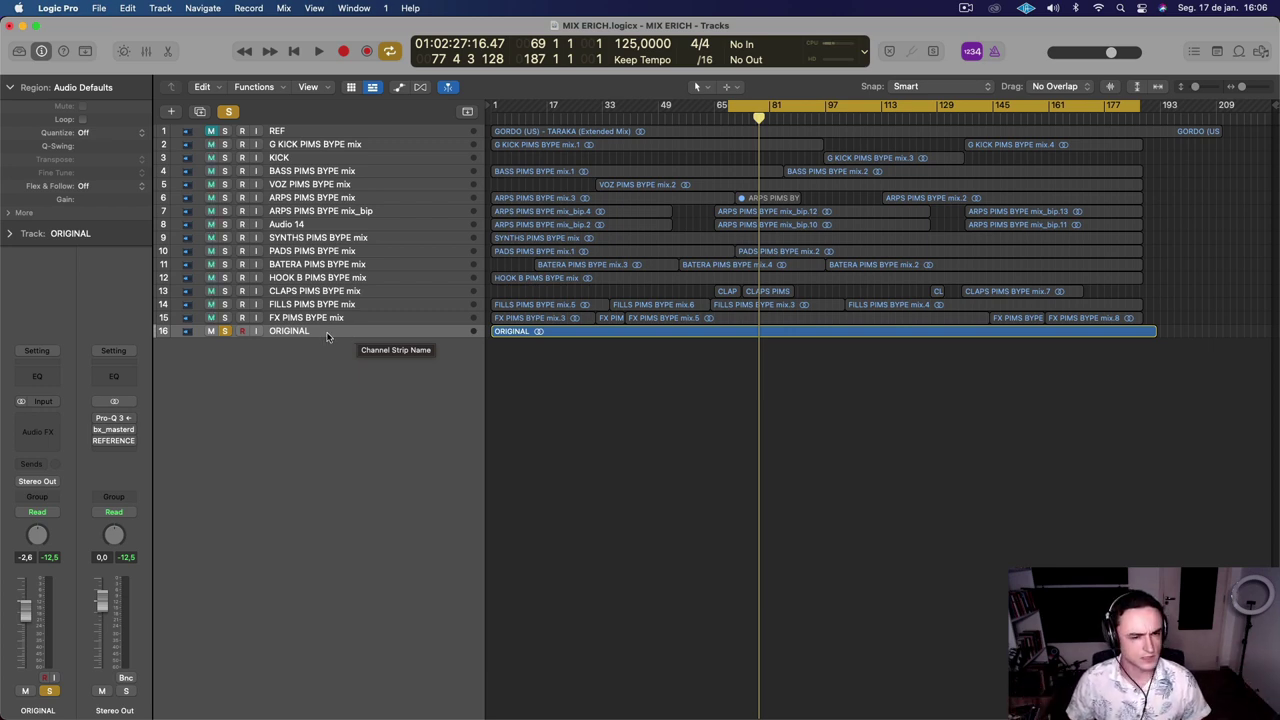
pyautogui.press('space')
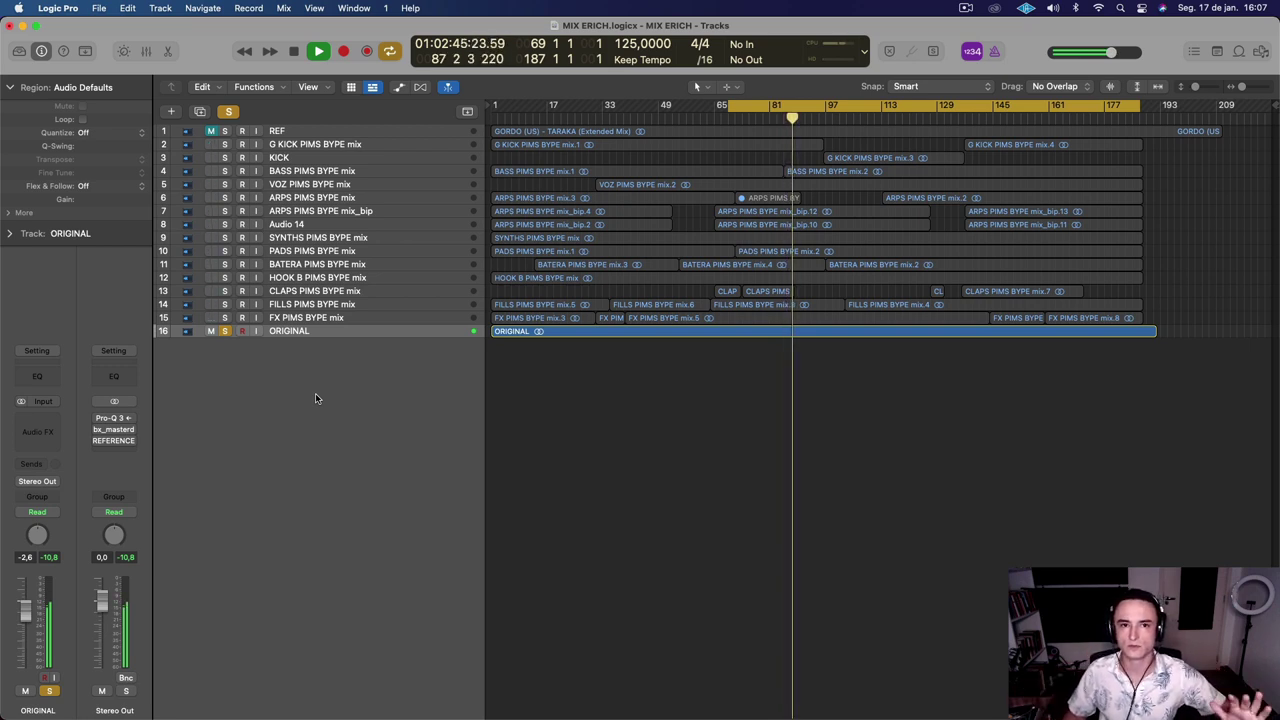
pyautogui.press('space')
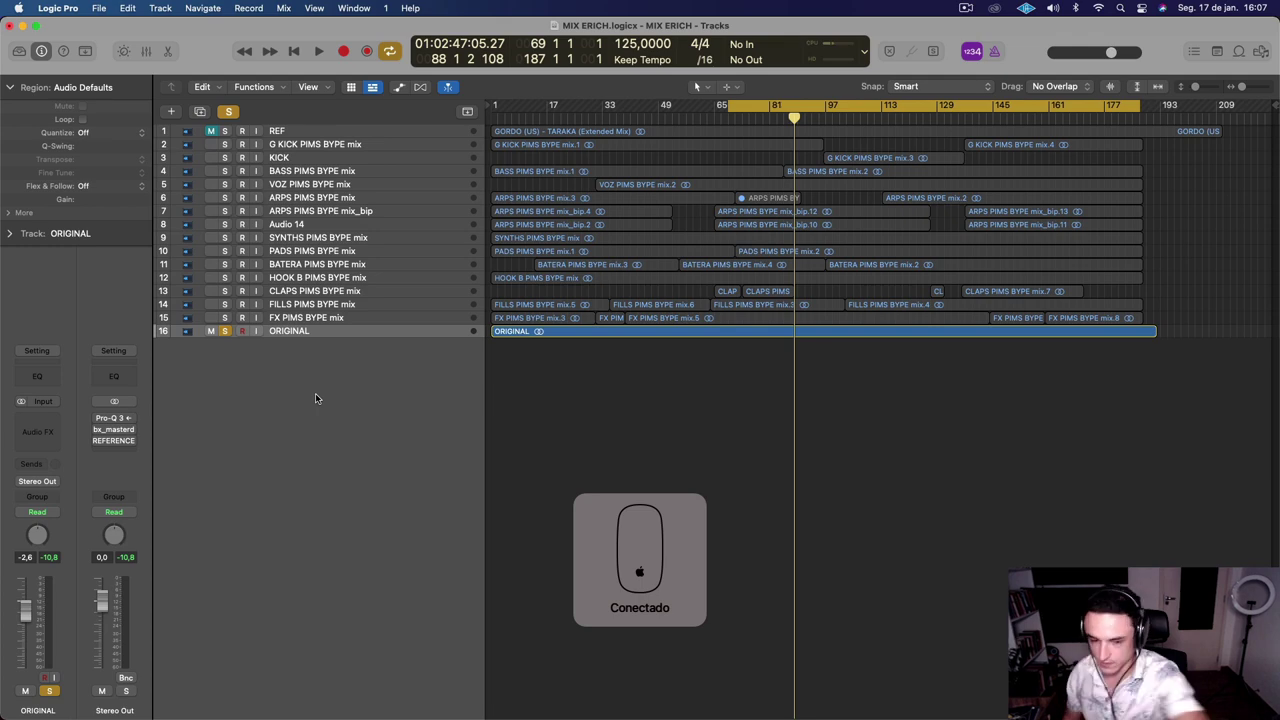
pyautogui.press('space')
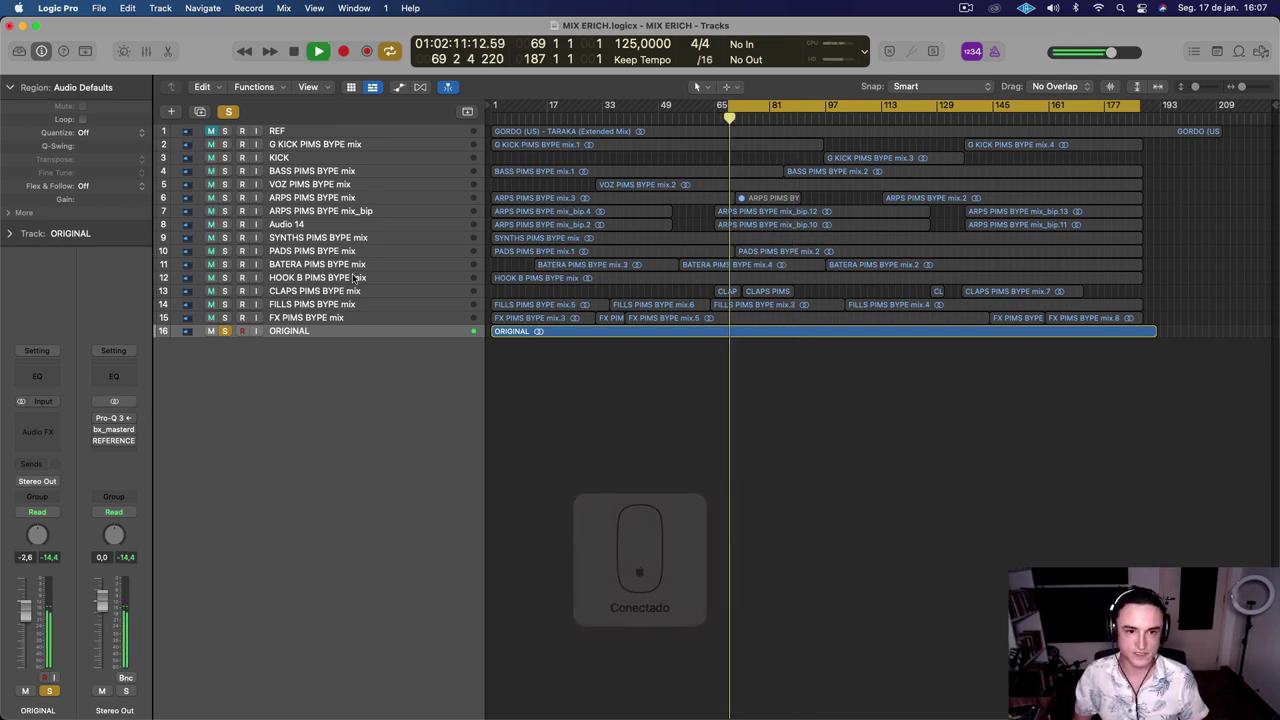
pyautogui.press('space')
# Solo the mix tracks from G KICK PIMS BYPE mix through FX PIMS BYPE mix instead of ORIGINAL and play them through the Stereo Out plug-ins
pyautogui.click(225, 331)
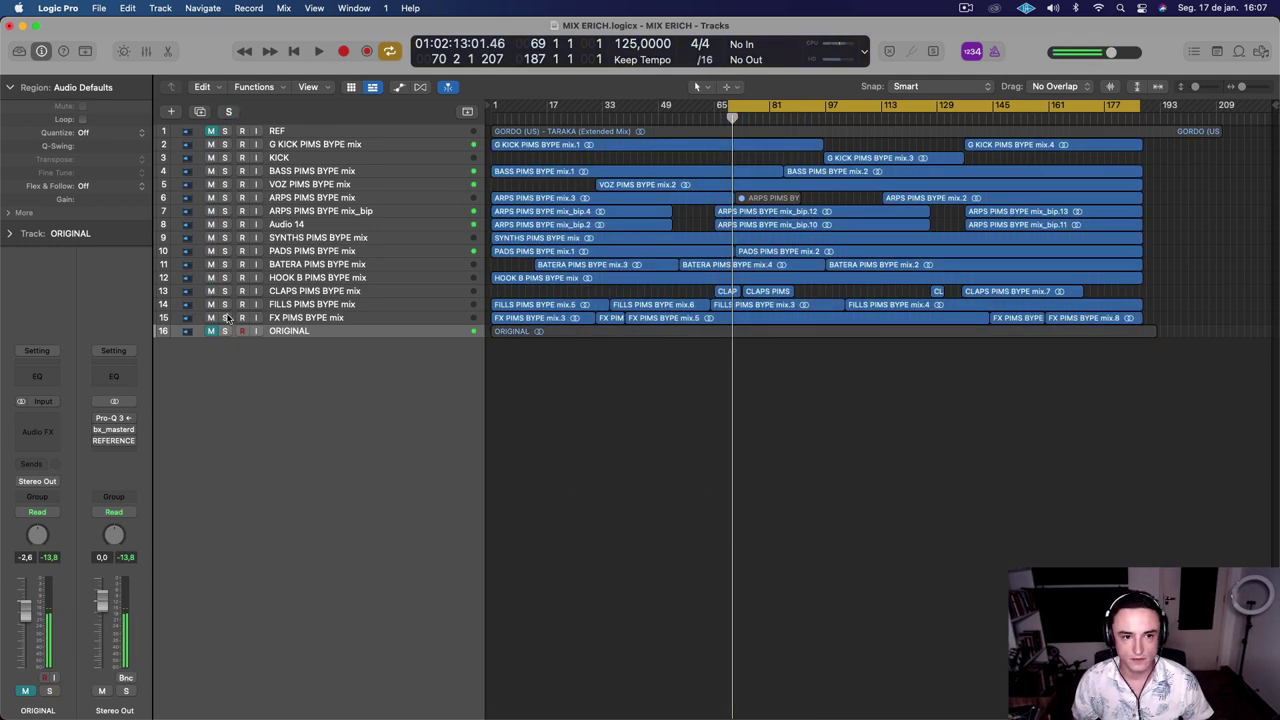
pyautogui.moveTo(225, 318); pyautogui.dragTo(218, 145)
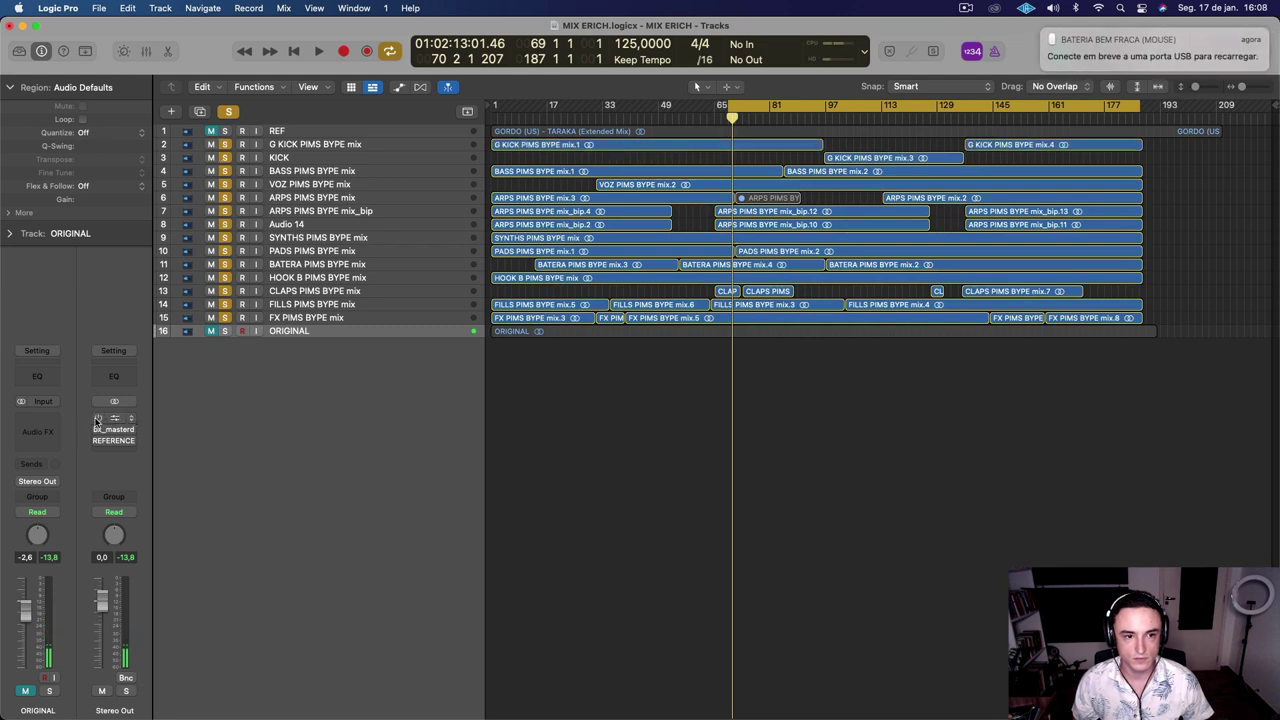
pyautogui.press('space')
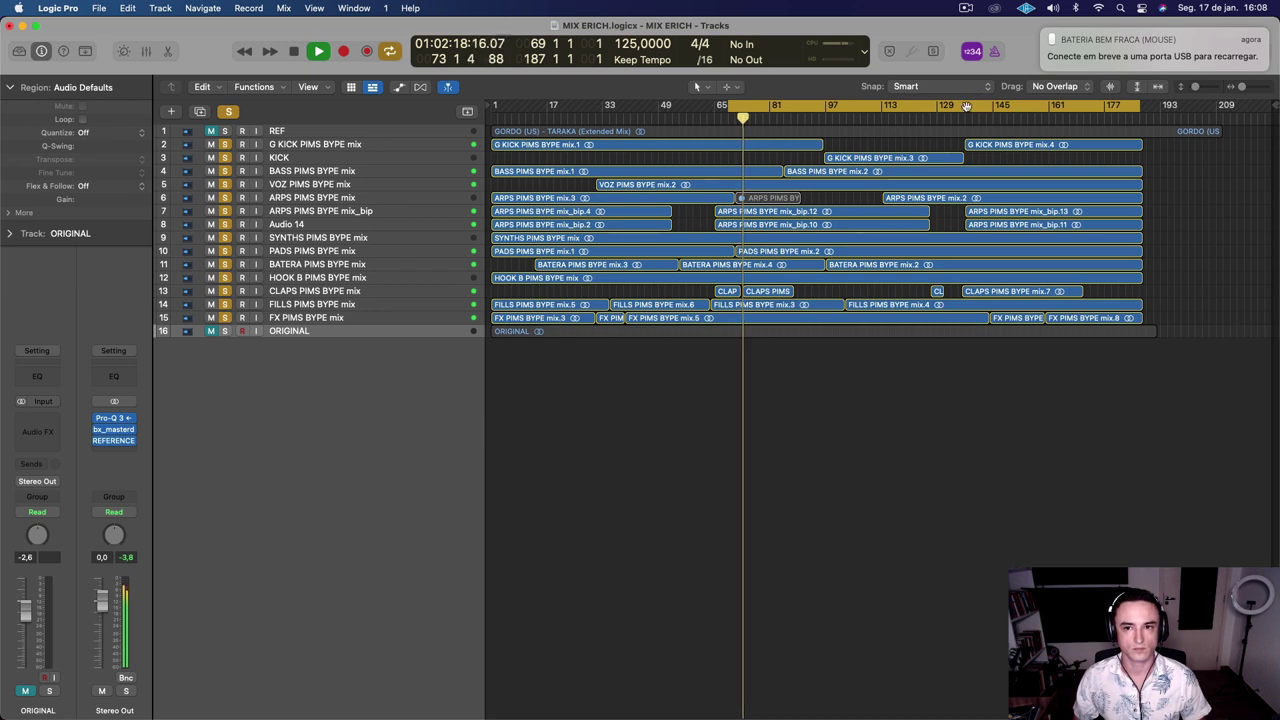
# Set the cycle range to bars 137–150 and play the soloed mix tracks there
pyautogui.moveTo(965, 113); pyautogui.dragTo(1012, 117)
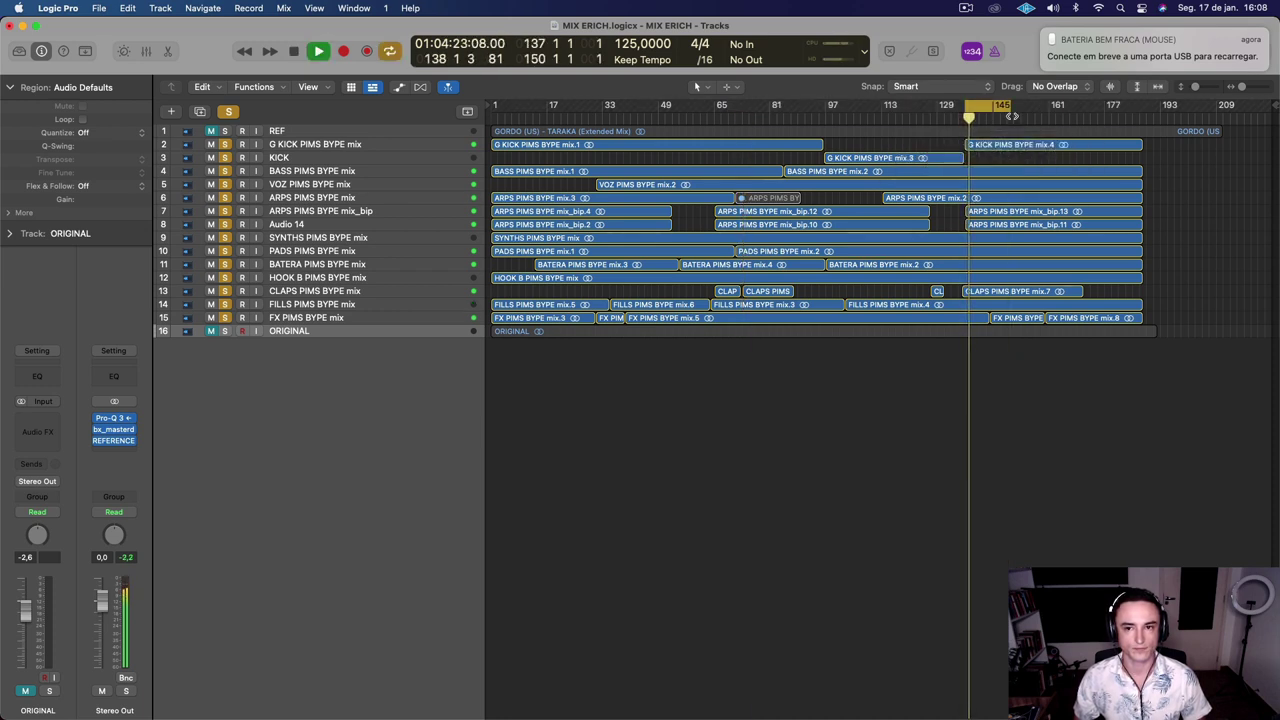
pyautogui.press('space')
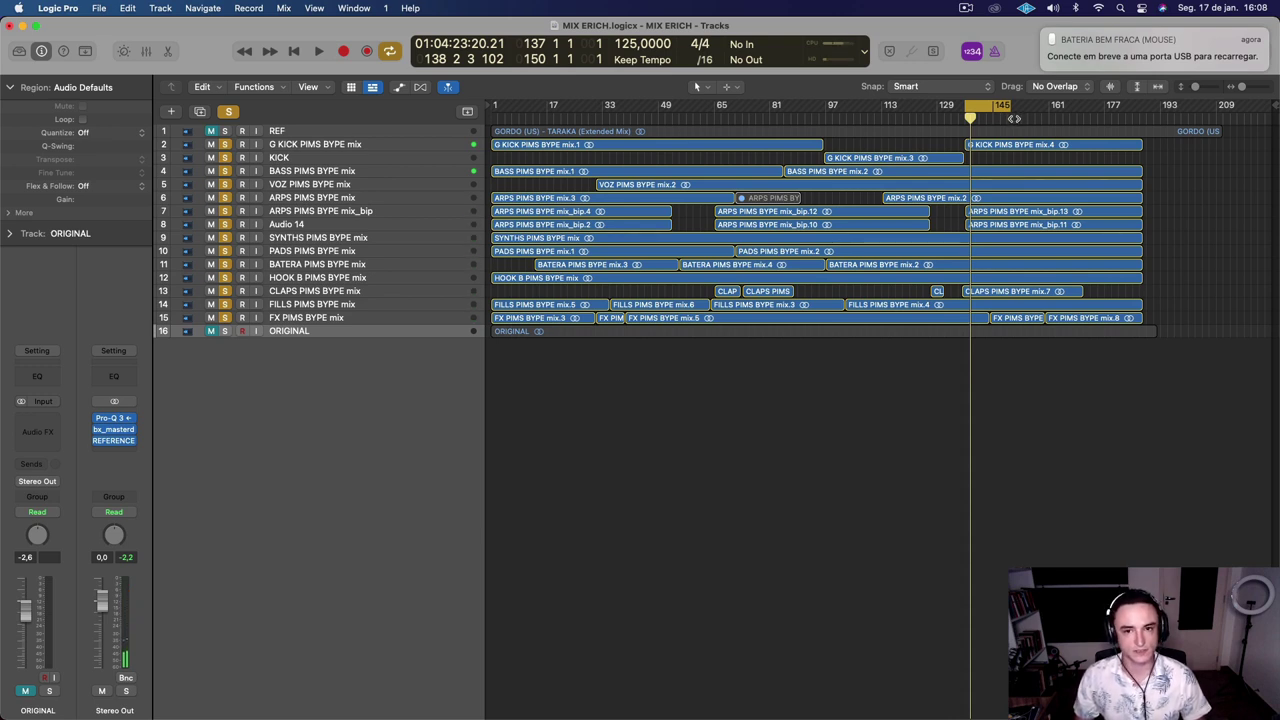
pyautogui.press('space')
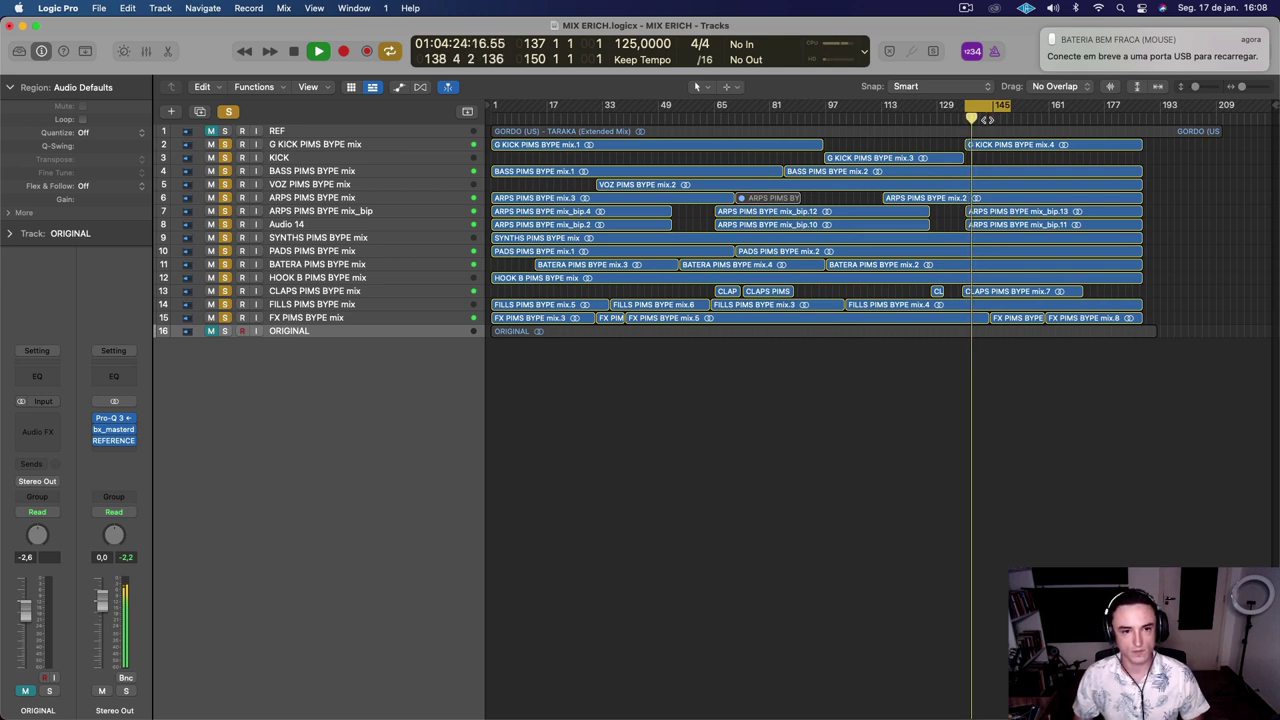
pyautogui.press('space')
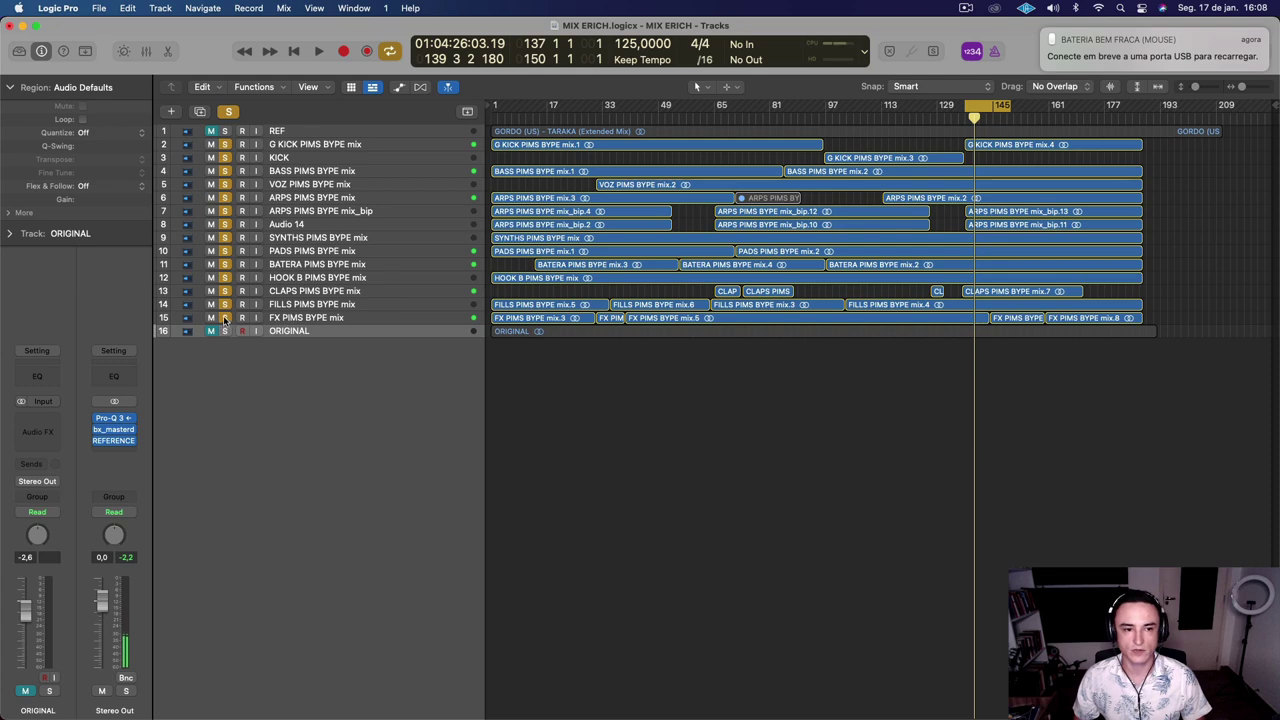
# Solo only the ORIGINAL track and play it over bars 137–150 with the Stereo Out plug-ins bypassed for comparison
pyautogui.moveTo(225, 318); pyautogui.dragTo(213, 146)
pyautogui.click(225, 331)
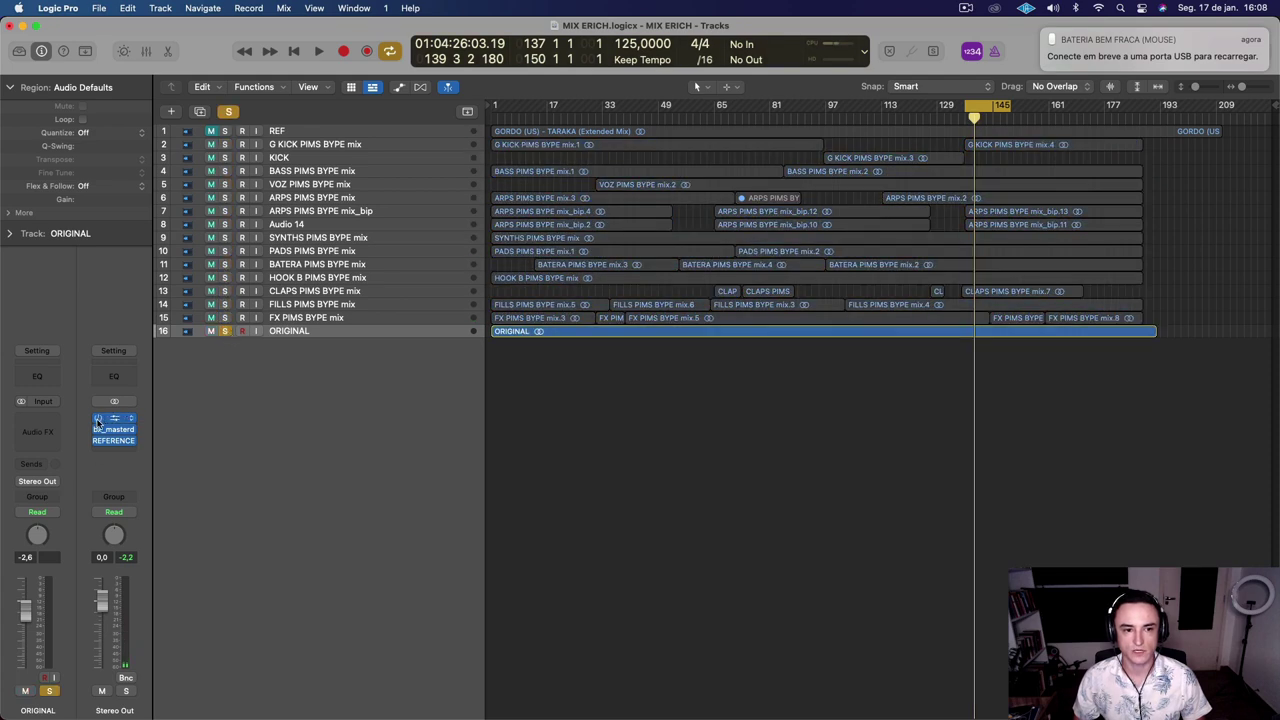
pyautogui.press('space')
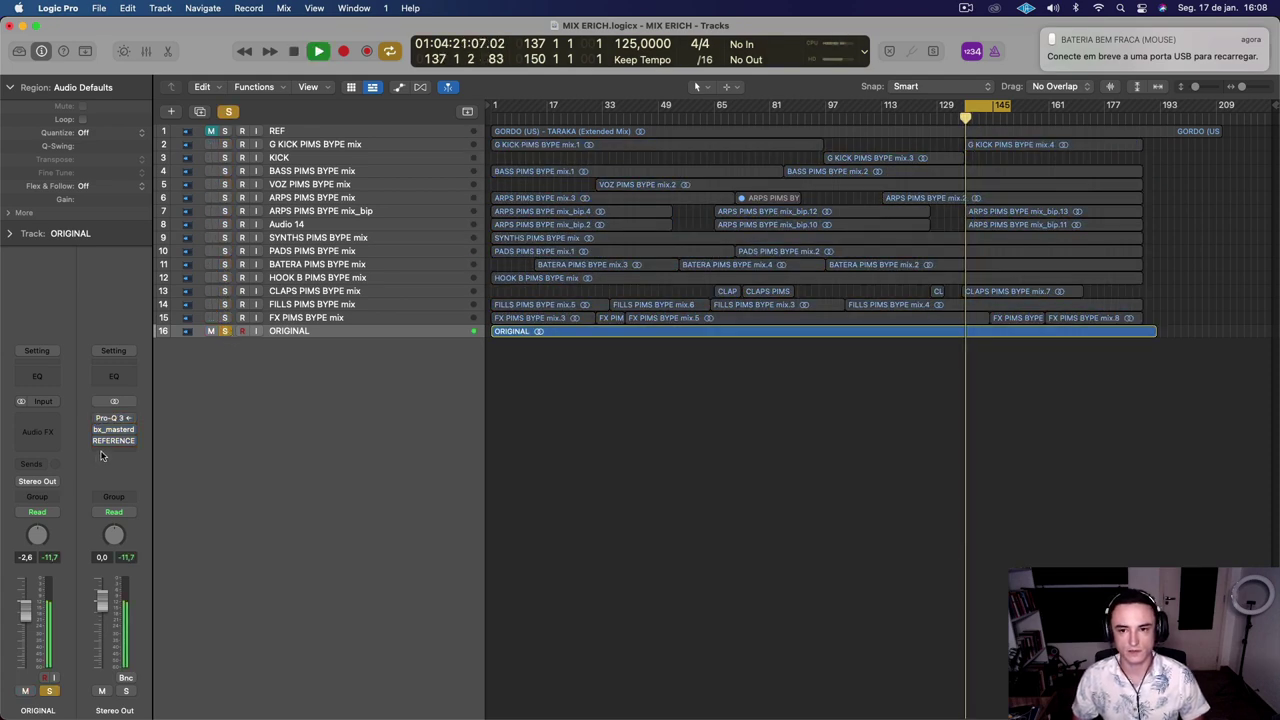
pyautogui.press('space')
# Switch the solo from ORIGINAL back to the mix tracks and audition them with the Stereo Out plug-ins re-enabled
pyautogui.click(225, 331)
pyautogui.moveTo(225, 318); pyautogui.dragTo(224, 144)
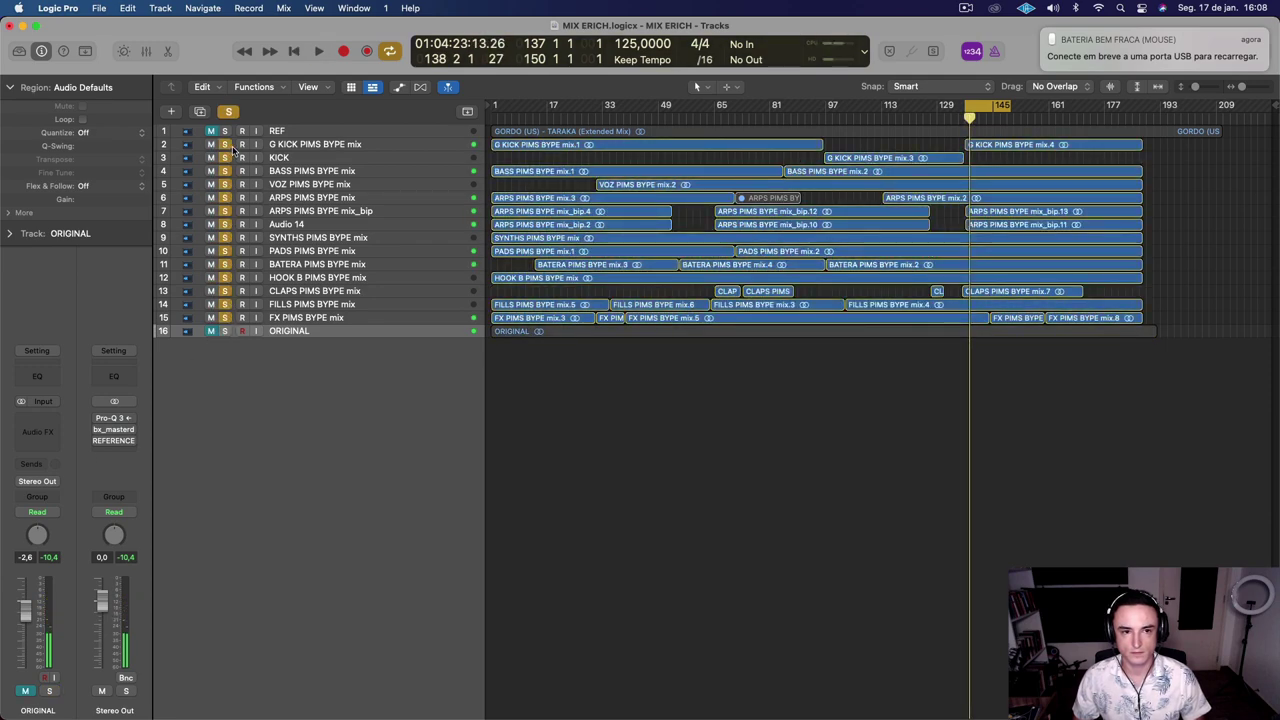
pyautogui.press('space')
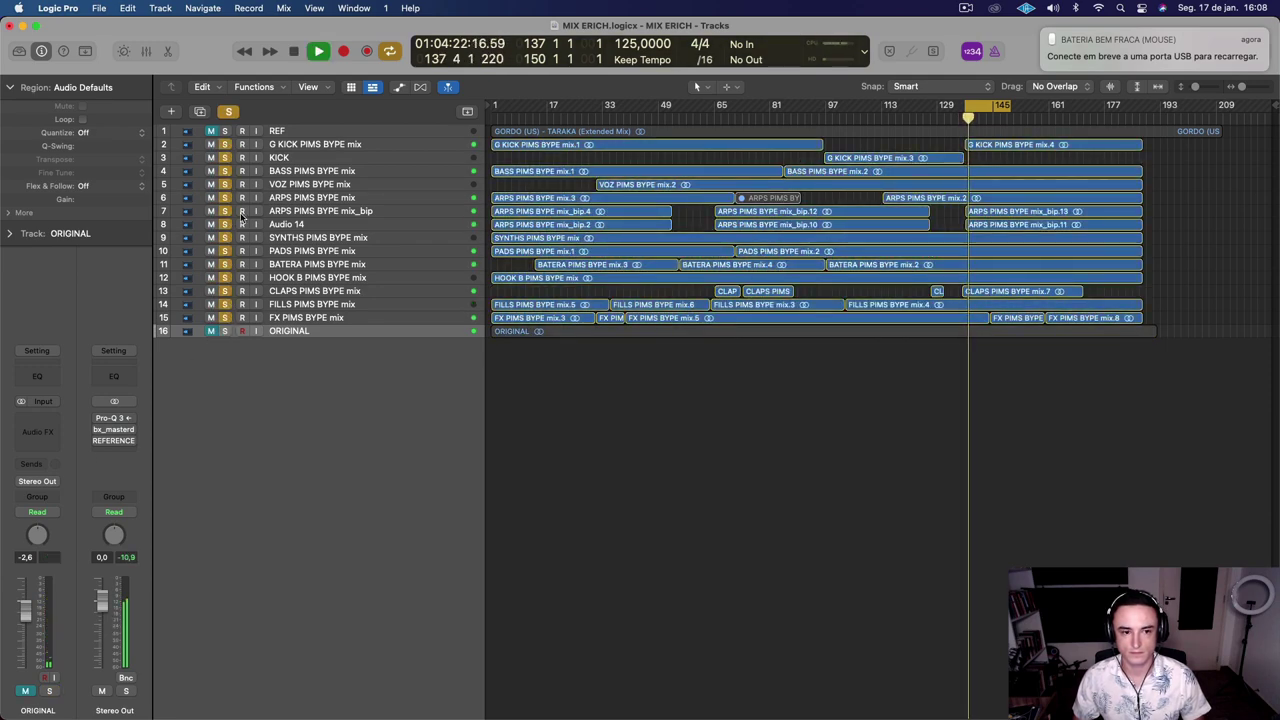
pyautogui.press('space')
pyautogui.press('space')
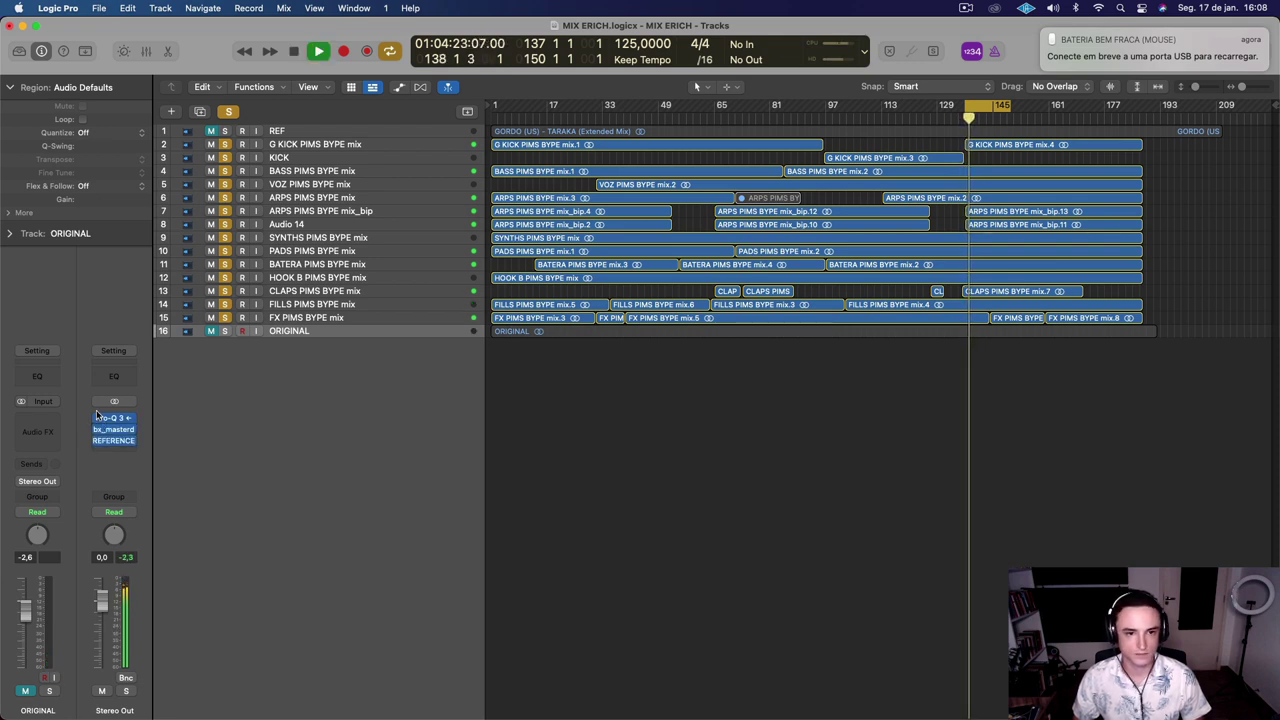
pyautogui.press('space')
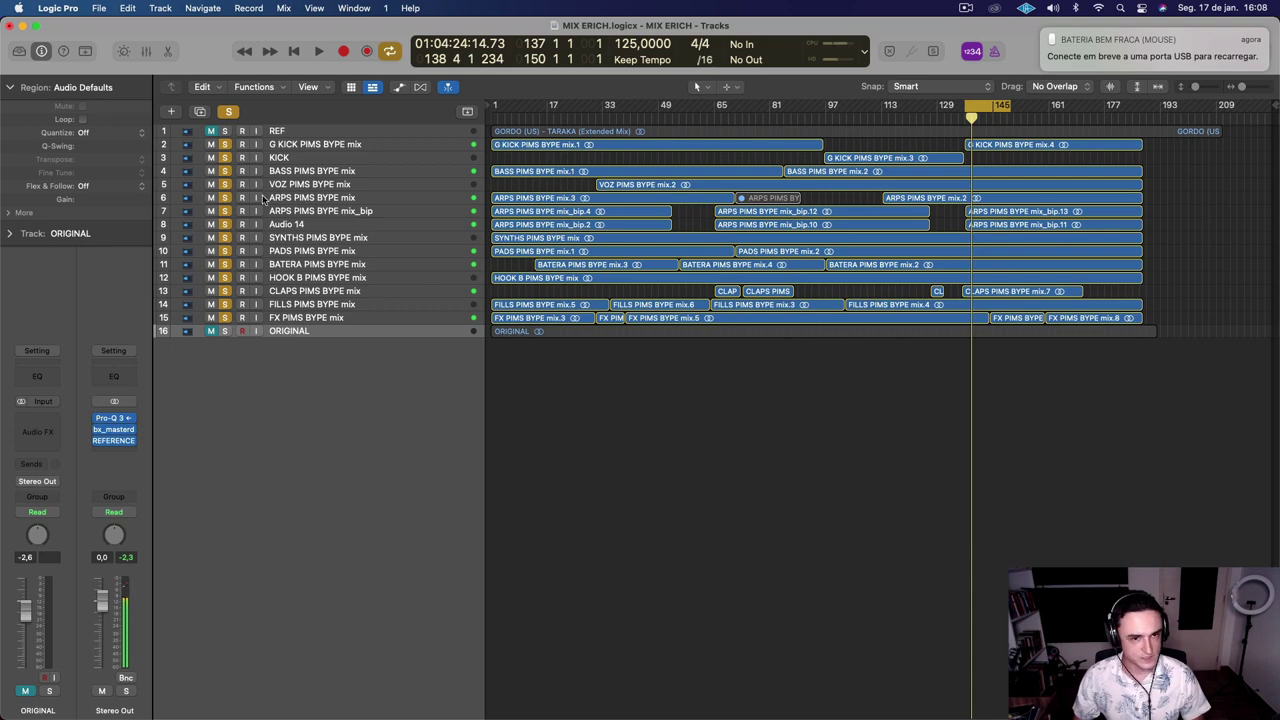
# Leave only the G KICK PIMS BYPE mix track soloed and select it
pyautogui.moveTo(226, 174); pyautogui.dragTo(225, 318)
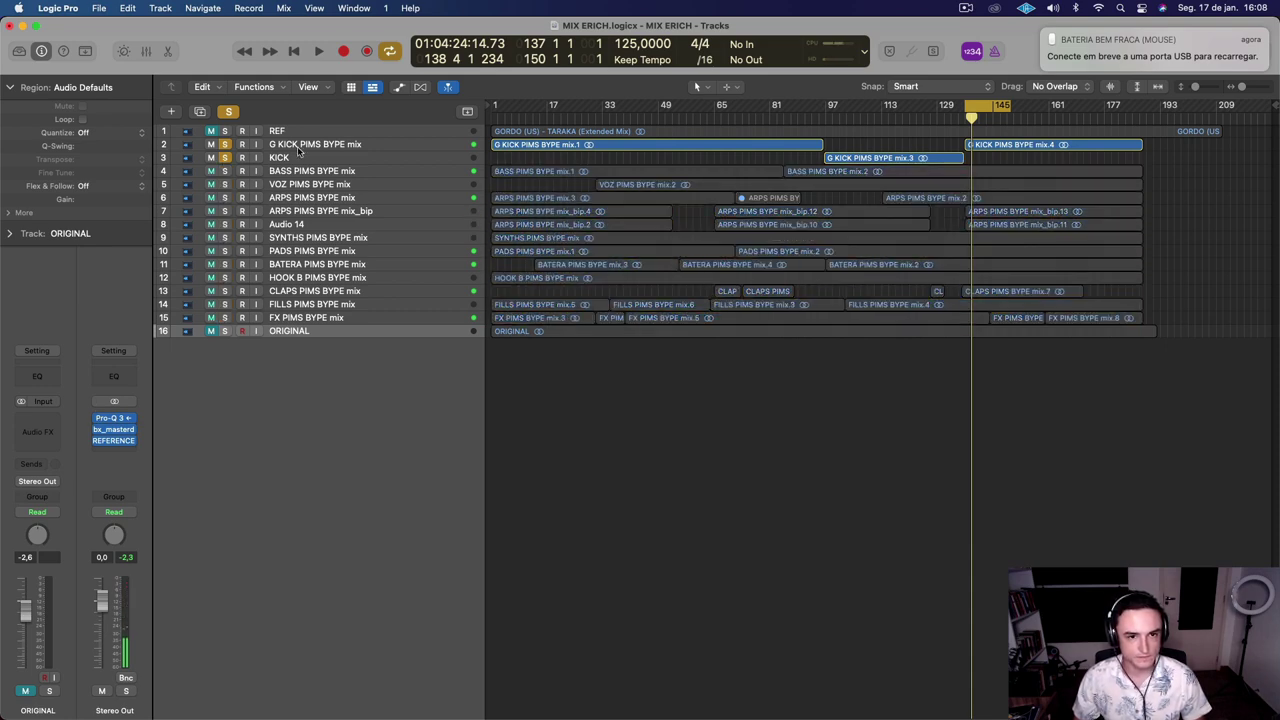
pyautogui.click(225, 158)
pyautogui.click(474, 145)
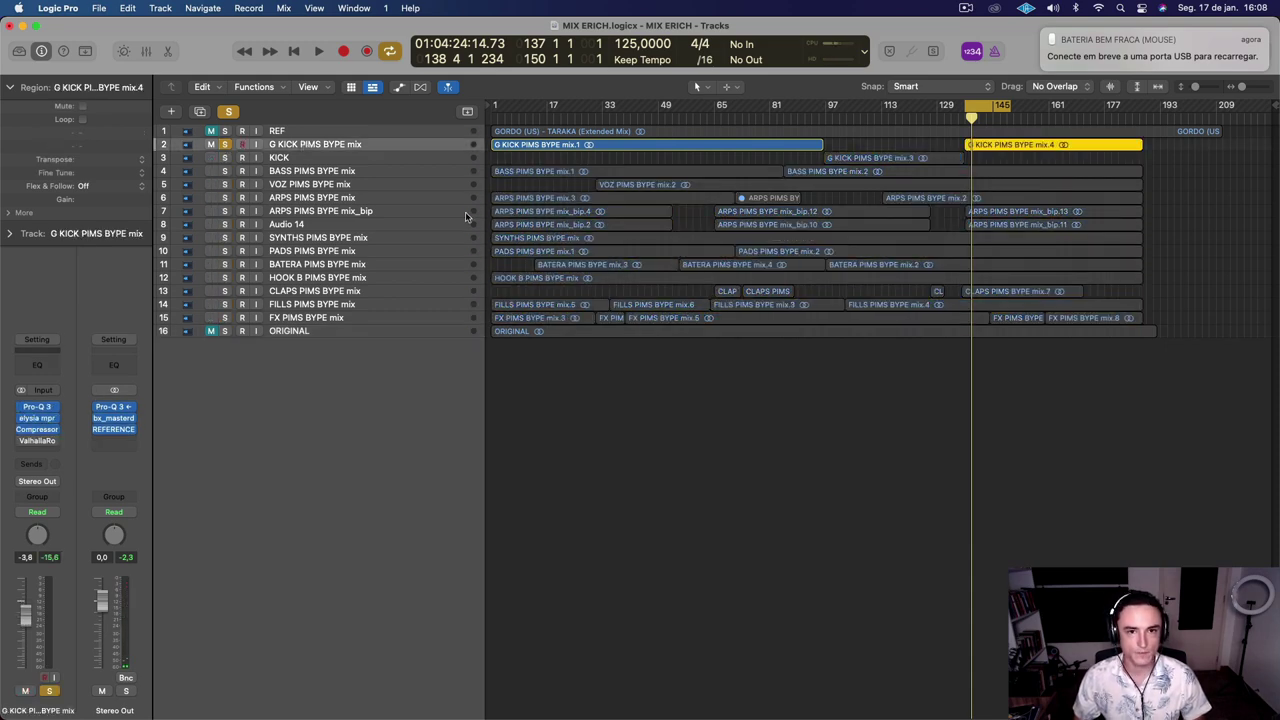
# Enlarge the track heights to show waveforms and set the cycle range to bars 1–17 for the G KICK track
pyautogui.press('super+Down')
pyautogui.press('super+Down')
pyautogui.press('super+Down')
pyautogui.press('super+Down')
pyautogui.press('super+Down')
pyautogui.press('super+Down')
pyautogui.moveTo(494, 108); pyautogui.dragTo(547, 106)
pyautogui.click(350, 185)
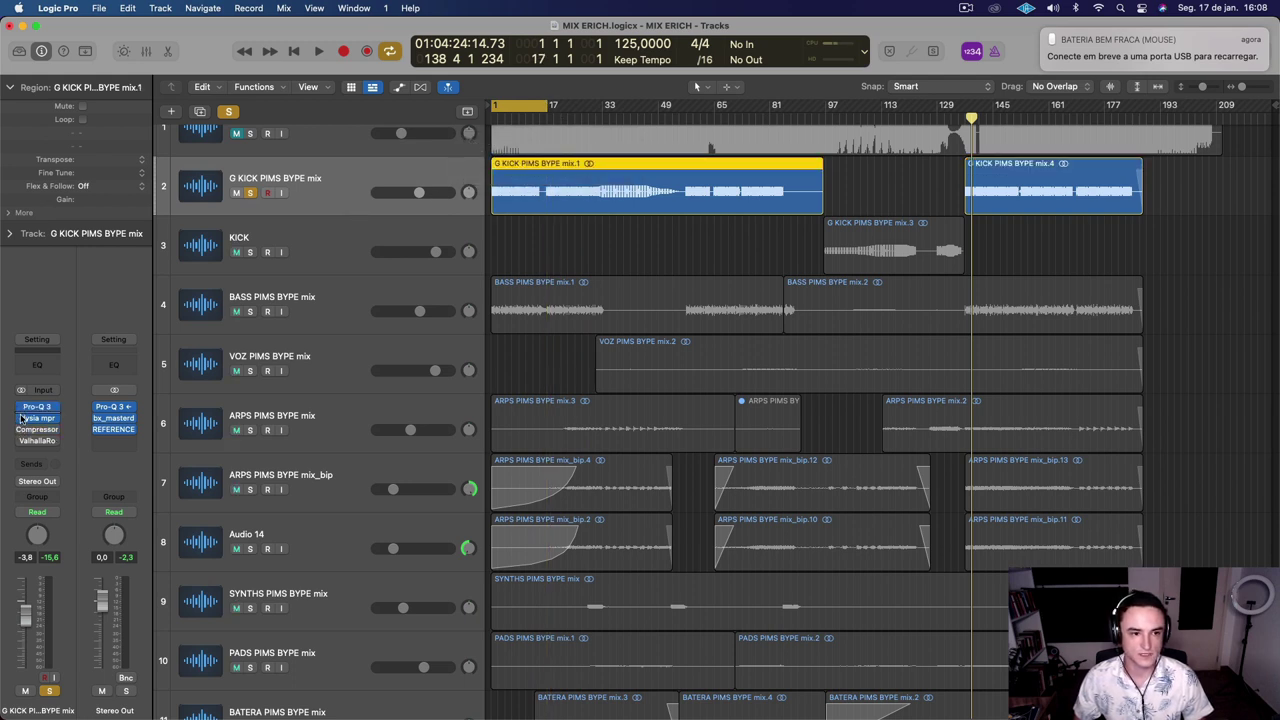
# Bypass Pro-Q 3, elysia mpressor and Compressor on the G KICK channel and play the unprocessed kick
pyautogui.rightClick(22, 419)
pyautogui.click(24, 420)
pyautogui.rightClick(22, 415)
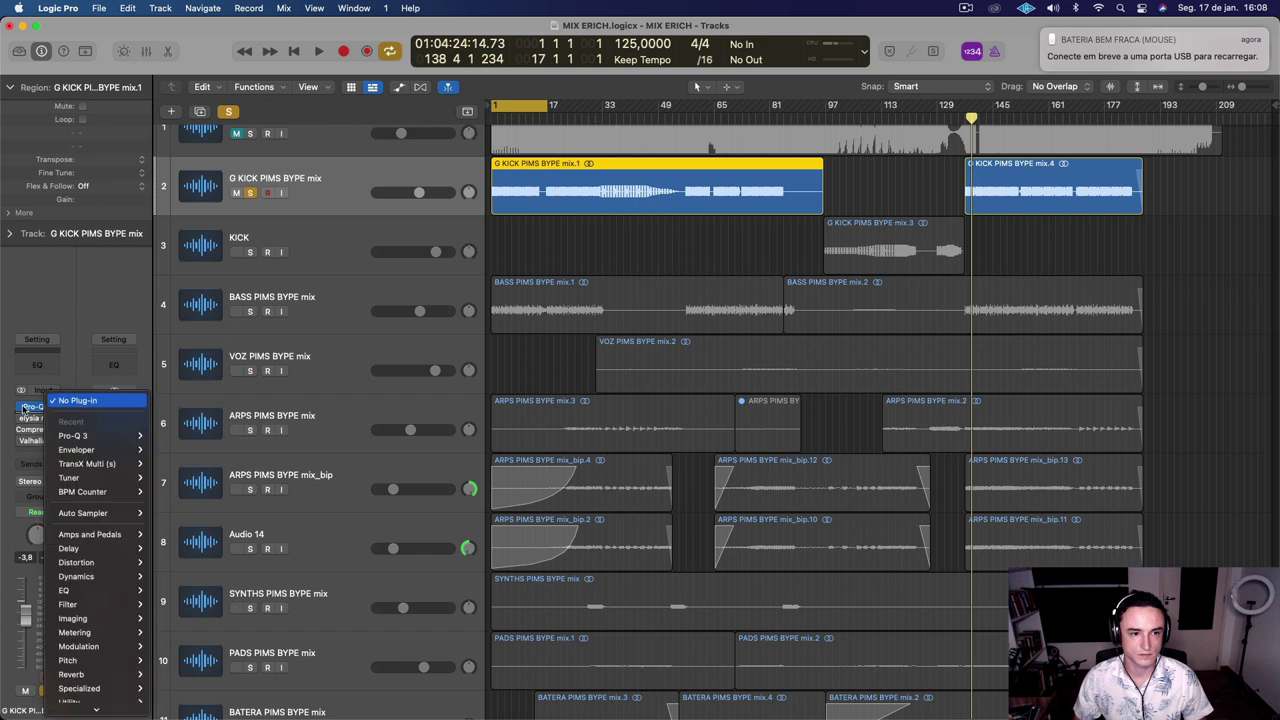
pyautogui.click(20, 410)
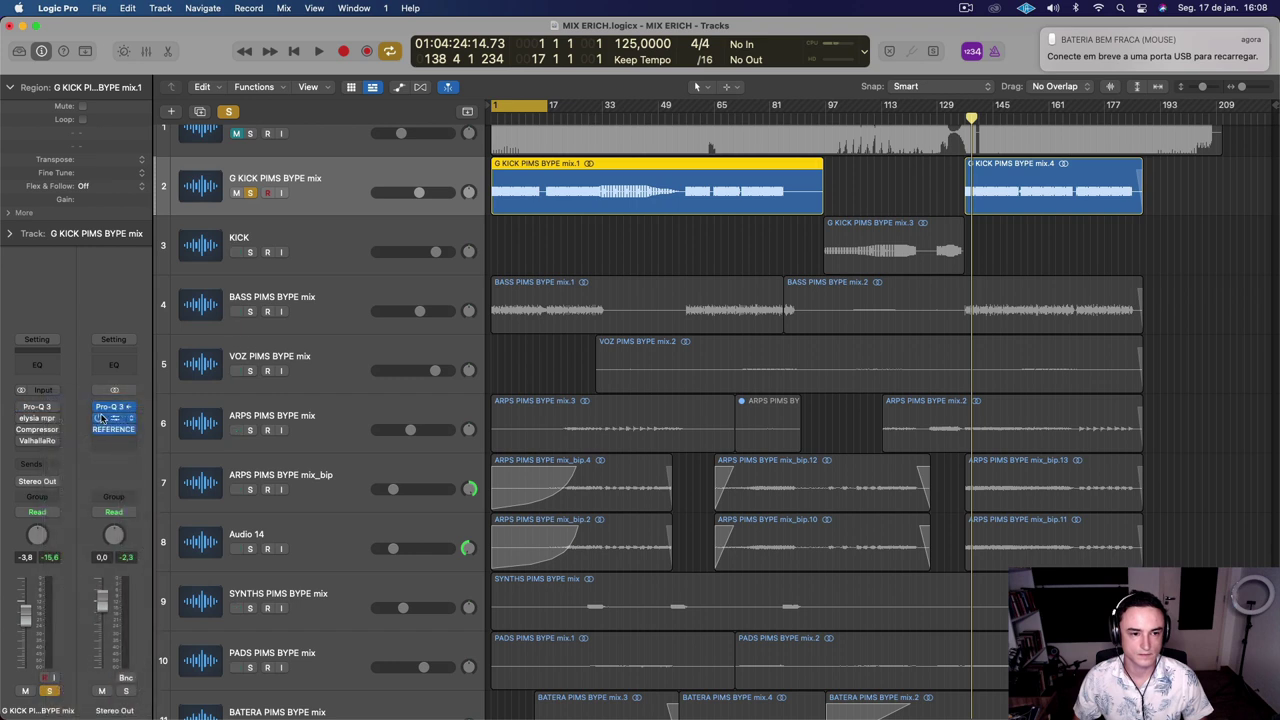
pyautogui.press('space')
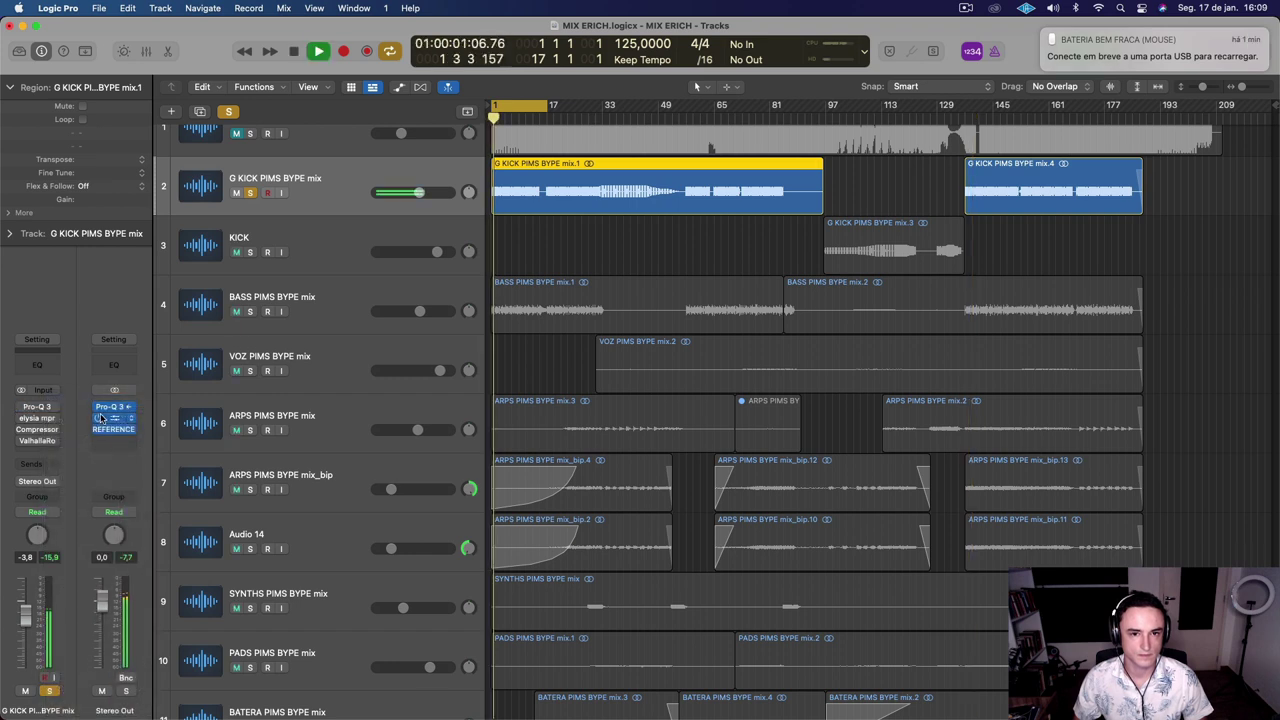
# Enable Pro-Q 3 on the G KICK channel, compare its EQ on and bypassed, and close its editor
pyautogui.click(40, 407)
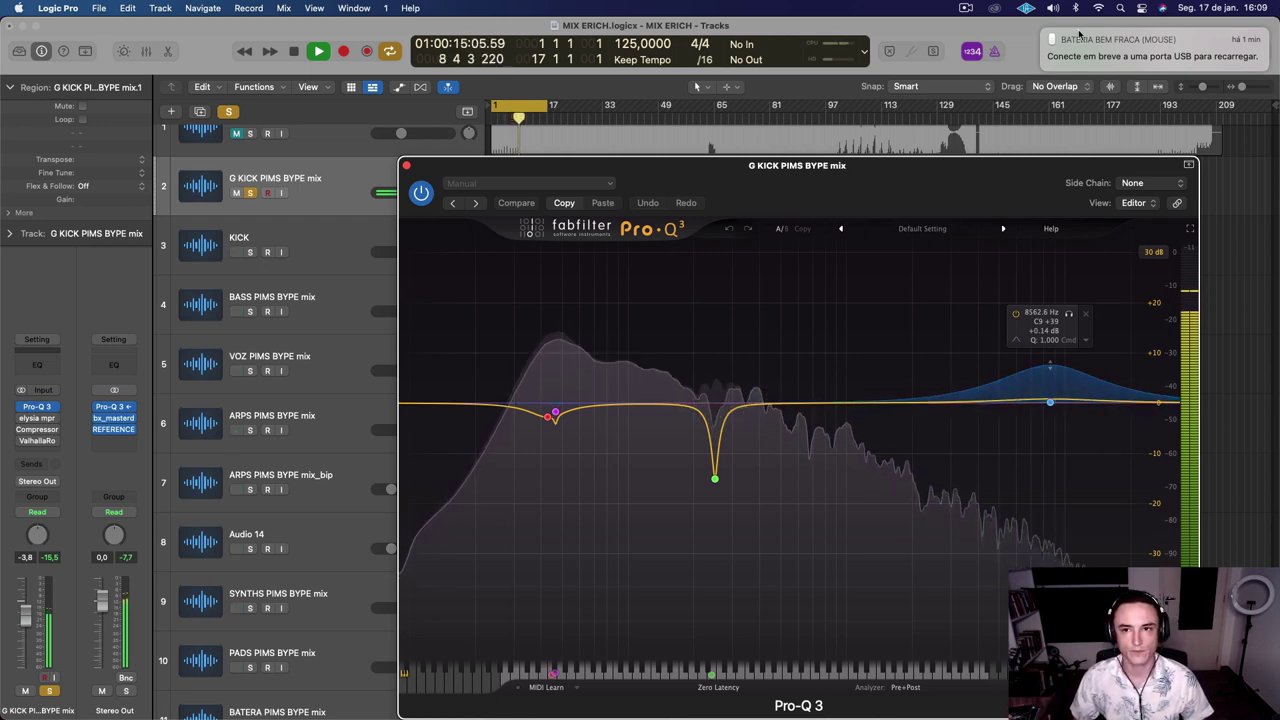
pyautogui.click(1045, 35)
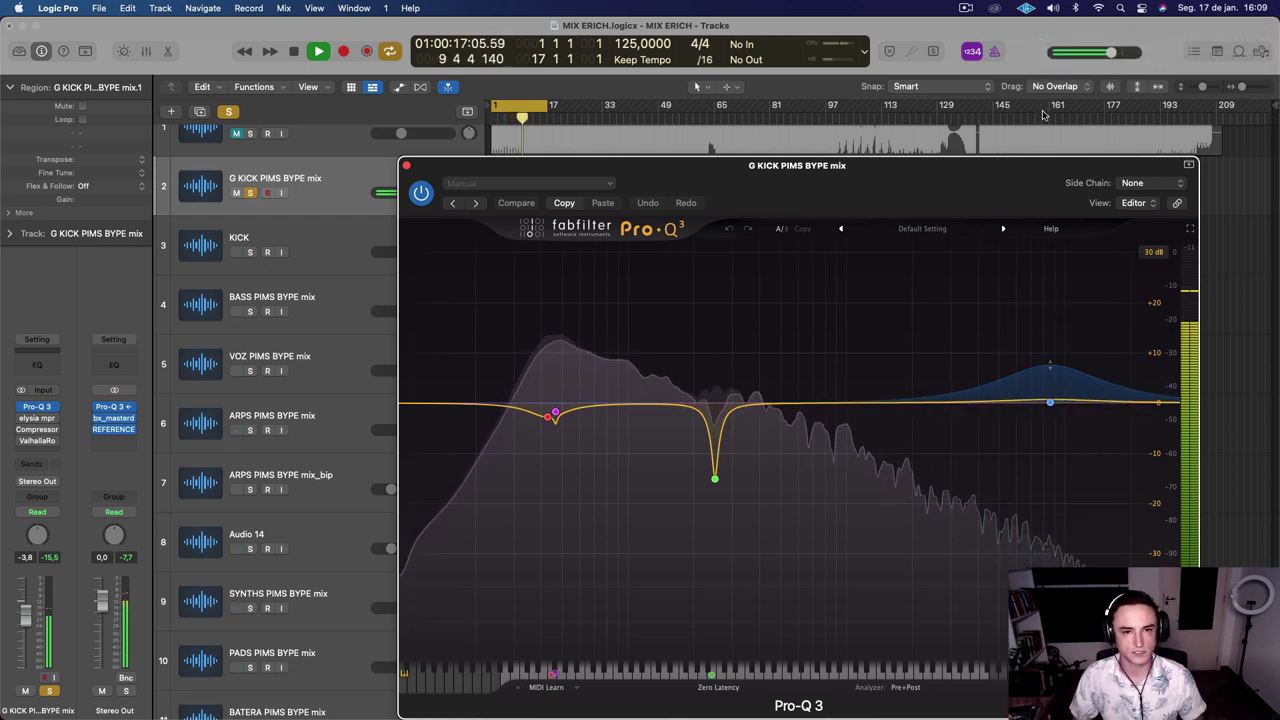
pyautogui.click(422, 193)
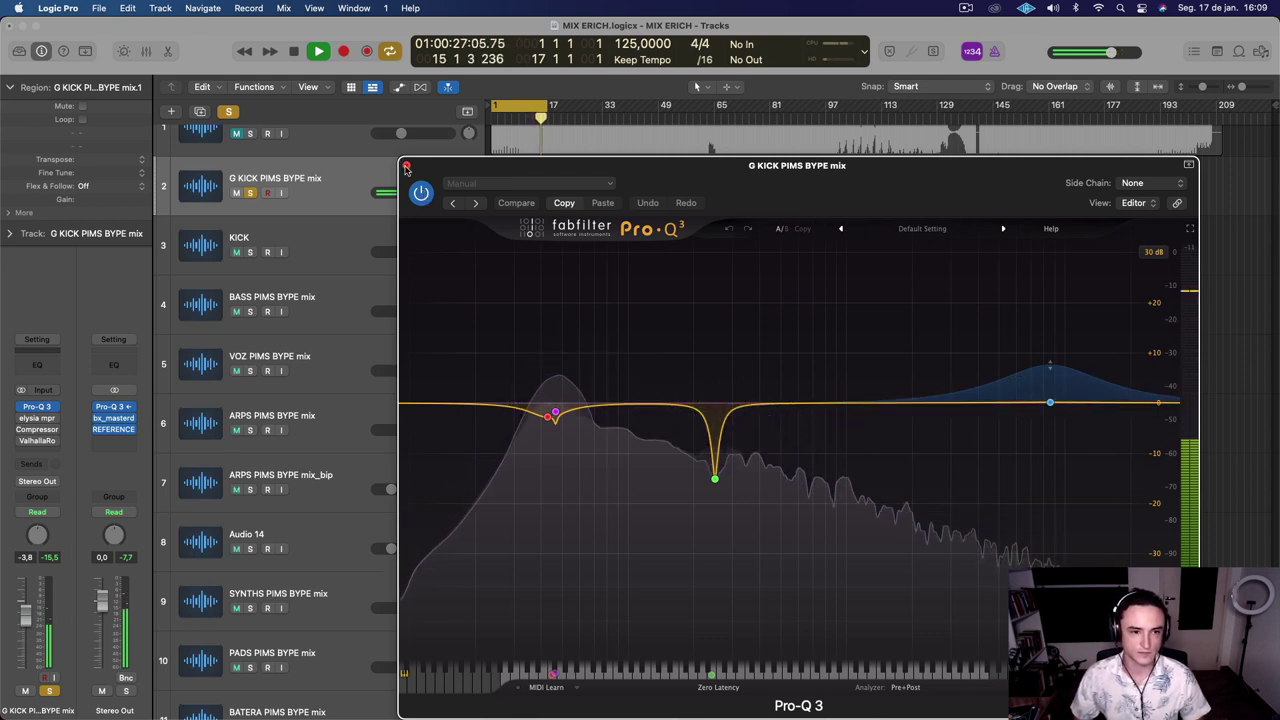
pyautogui.click(406, 166)
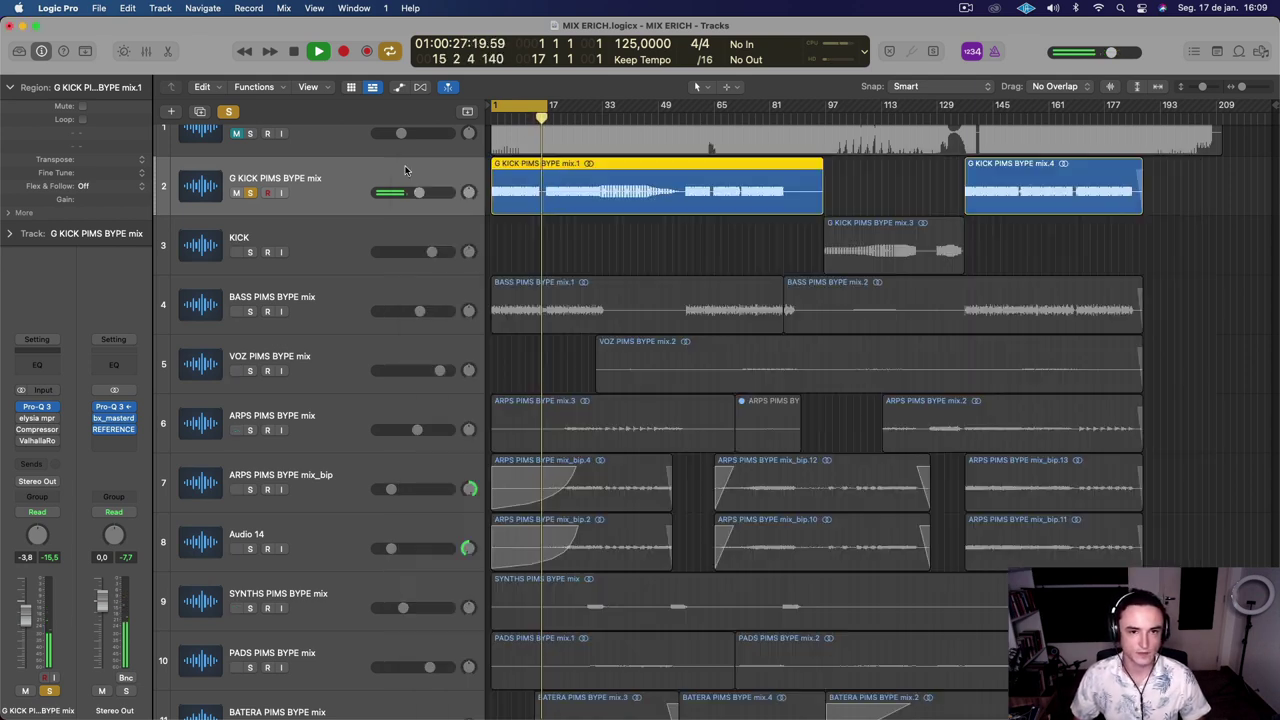
# Enable and open elysia mpressor on the G KICK channel and play the kick from the start
pyautogui.click(44, 428)
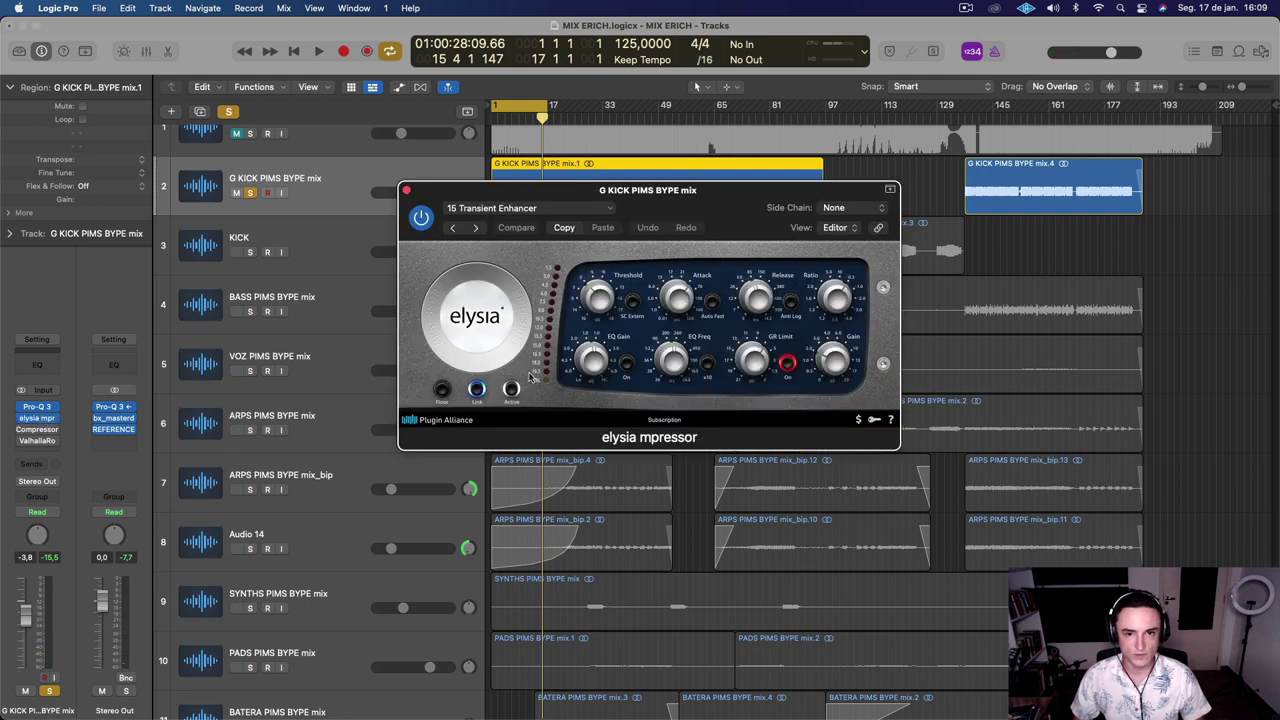
pyautogui.press('Return')
pyautogui.press('space')
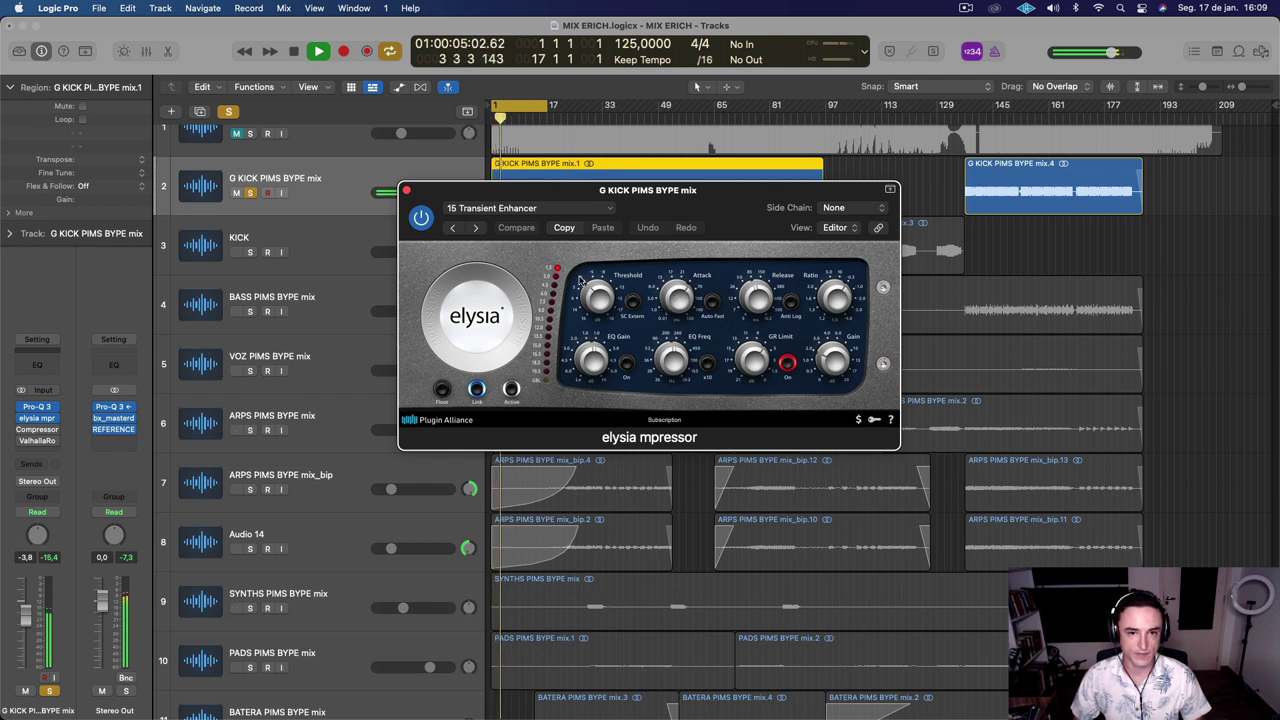
# Enable and inspect Compressor on the G KICK channel, and compare the kick with its plug-in chain bypassed and enabled
pyautogui.click(22, 430)
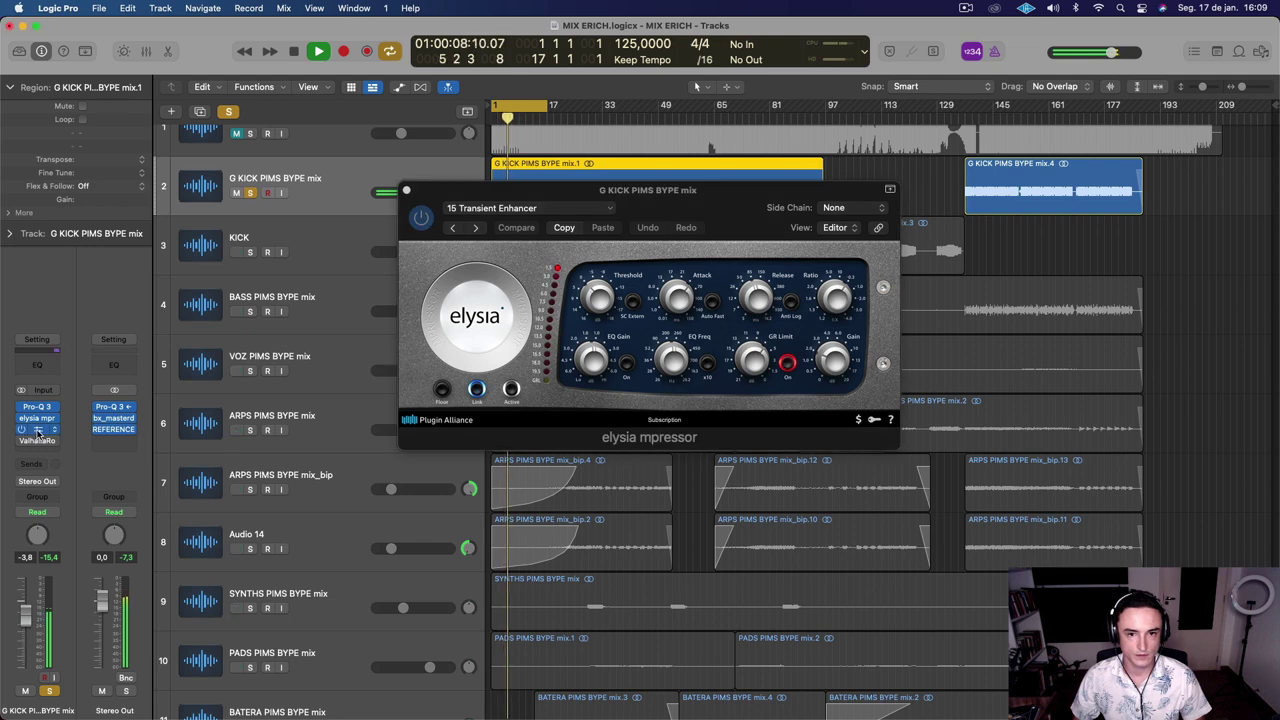
pyautogui.click(38, 431)
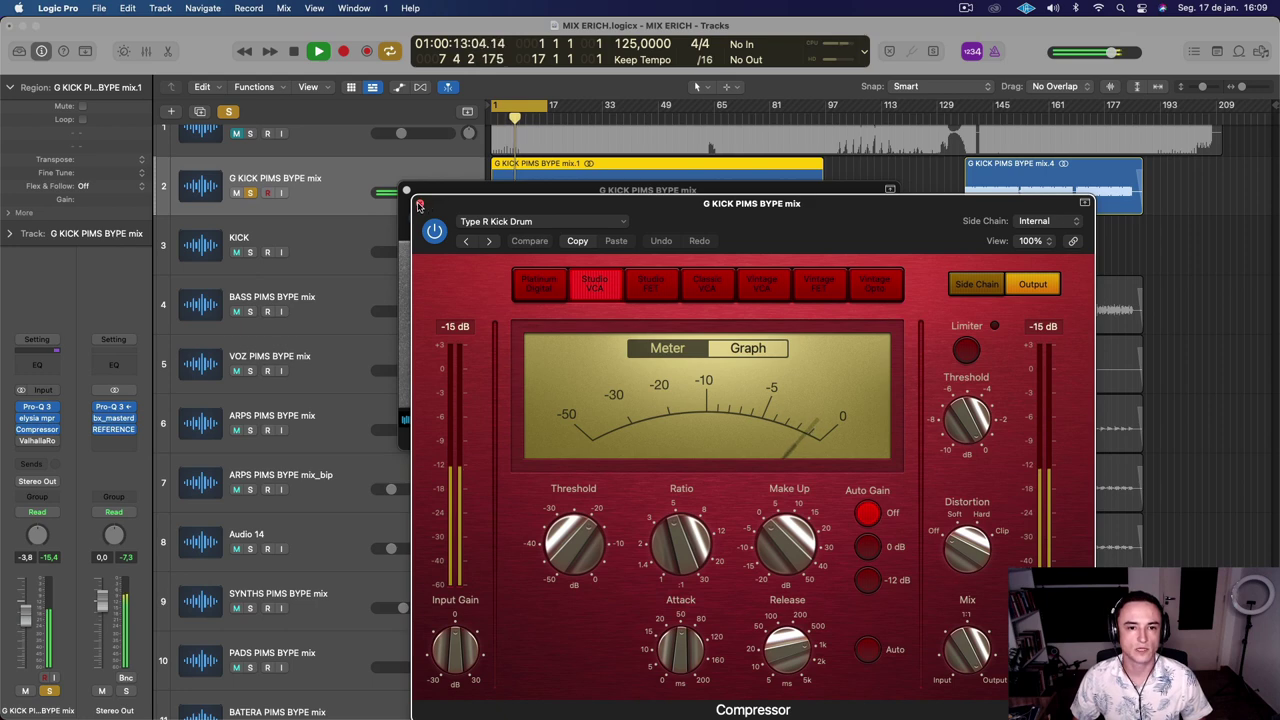
pyautogui.click(419, 204)
pyautogui.click(406, 191)
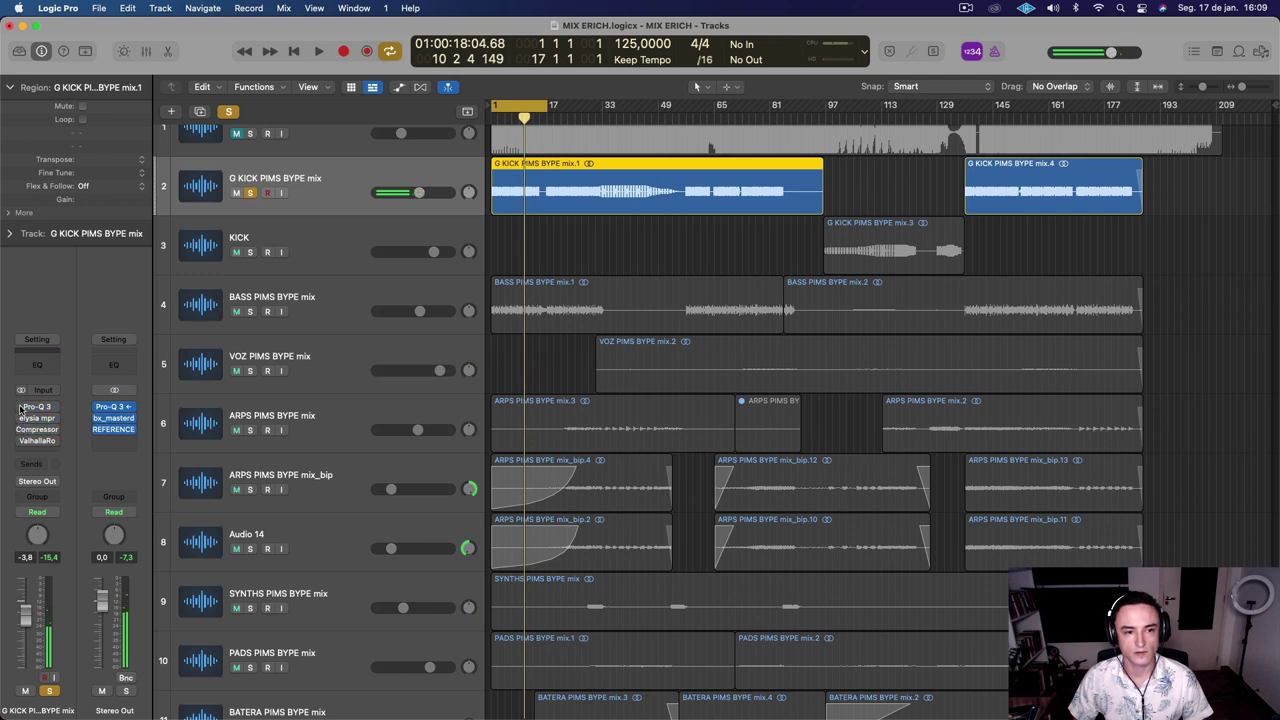
pyautogui.press('Return')
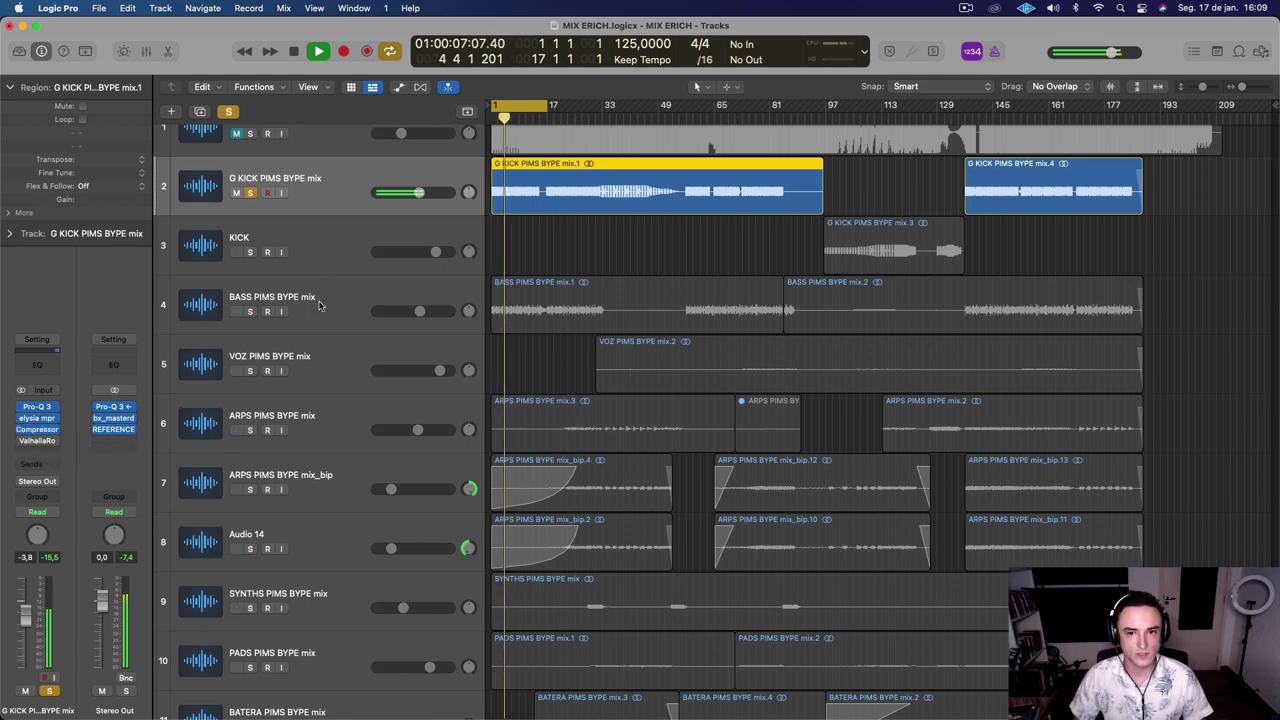
pyautogui.press('space')
# Solo the BASS track alongside the kick, bypass all five of its plug-ins, and play the unprocessed bass
pyautogui.click(243, 316)
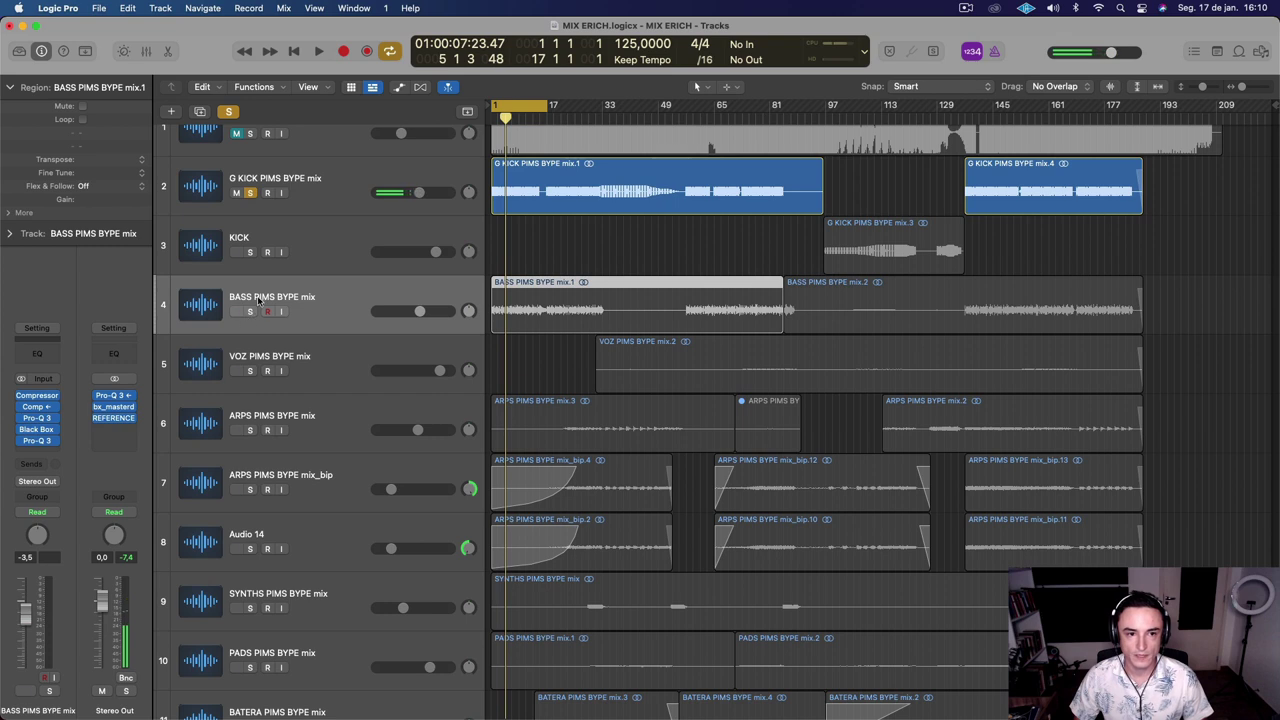
pyautogui.click(250, 312)
pyautogui.press('space')
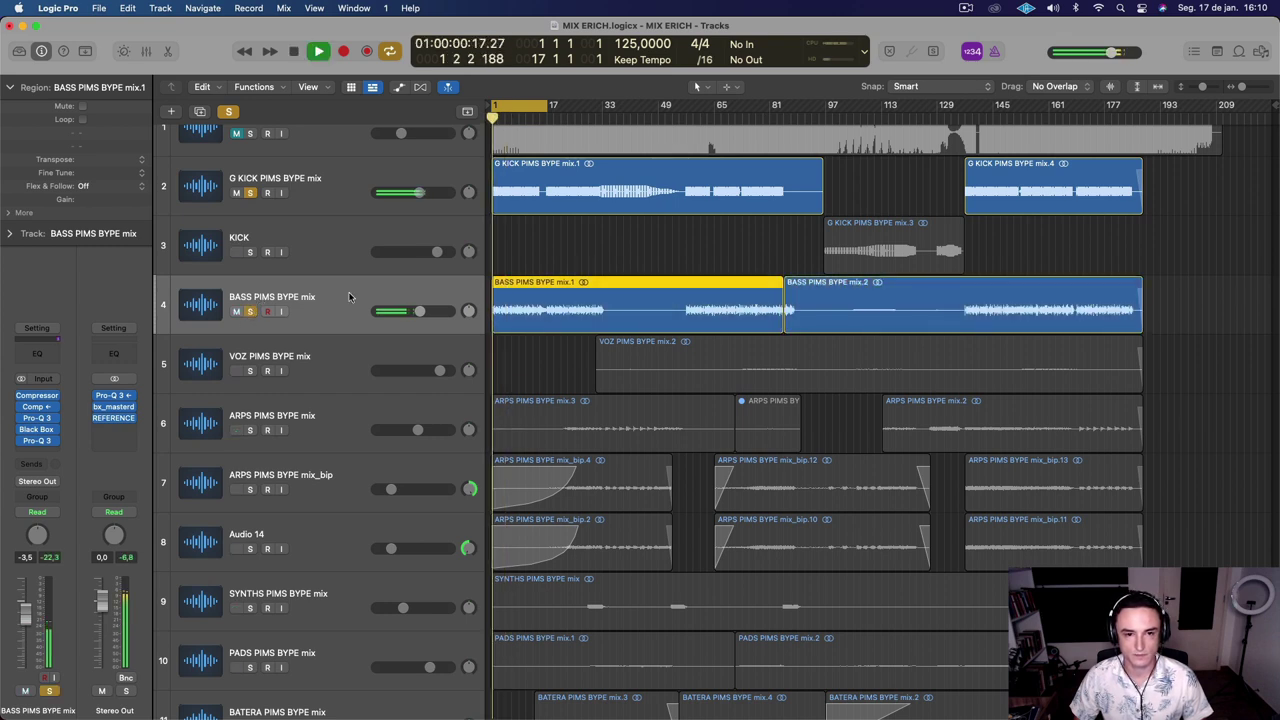
pyautogui.moveTo(20, 398)
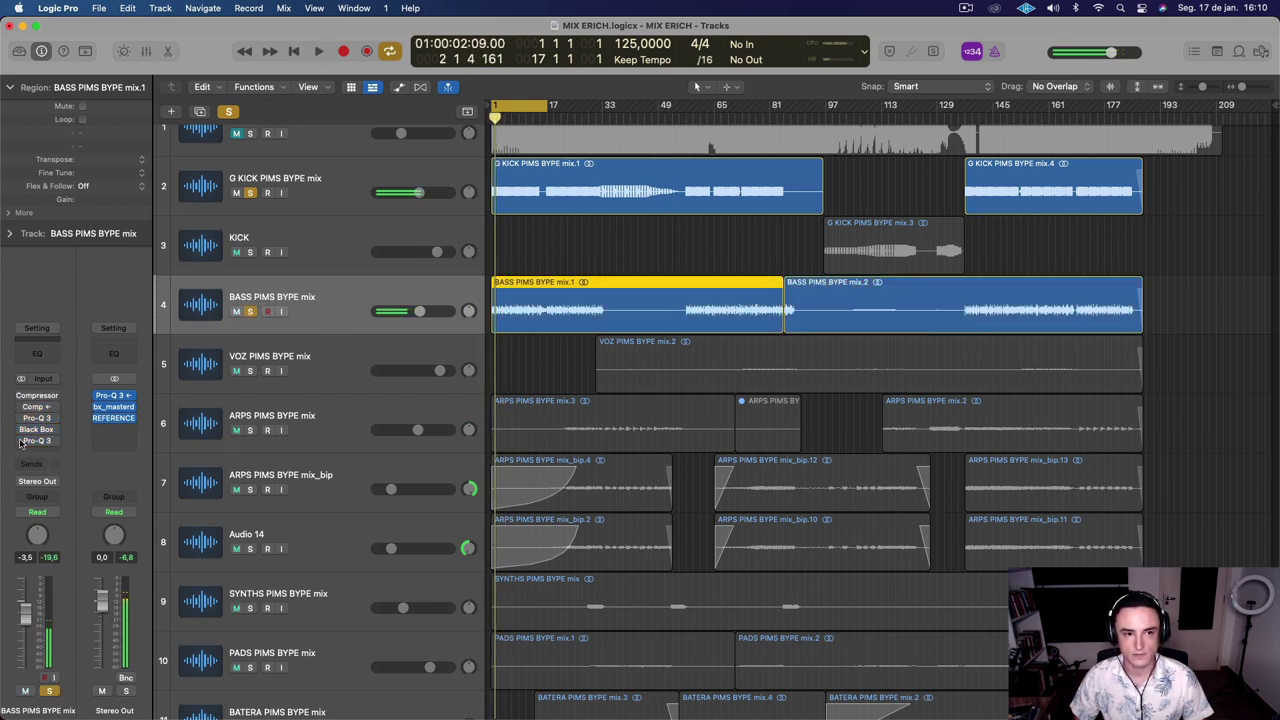
pyautogui.press('space')
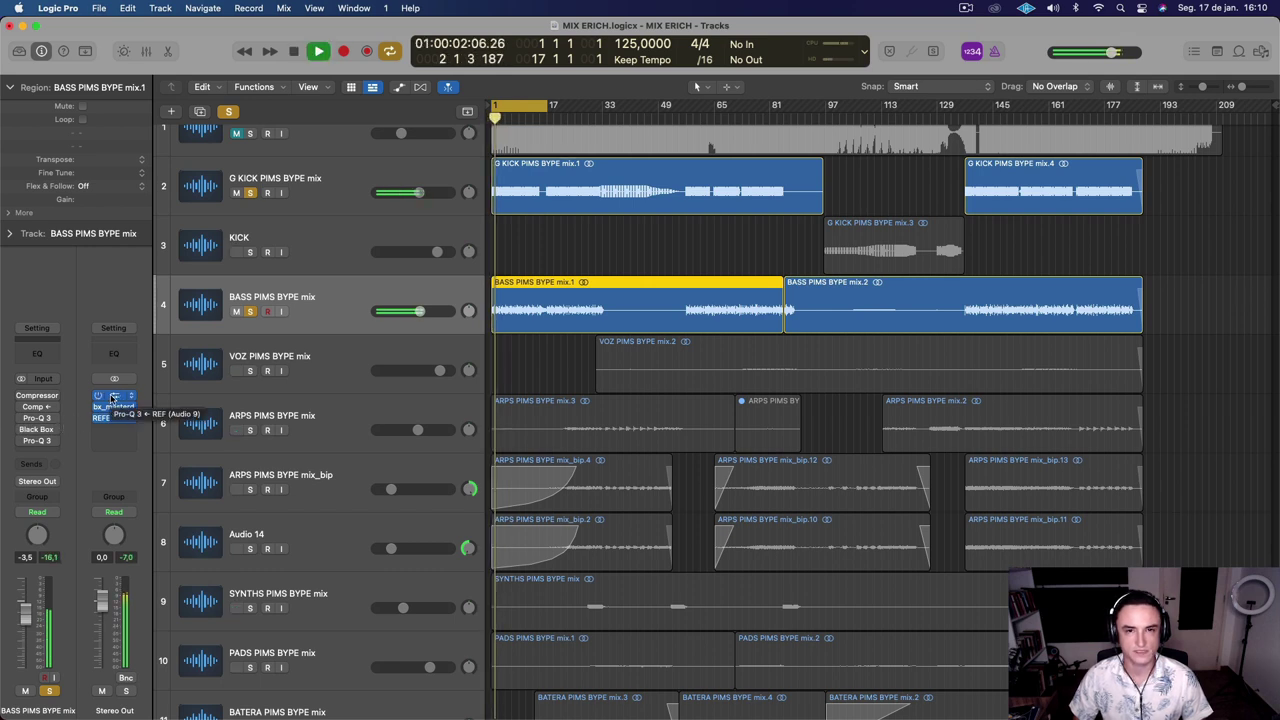
# Enable and inspect the first Compressor on the BASS channel, and close its editor
pyautogui.click(36, 397)
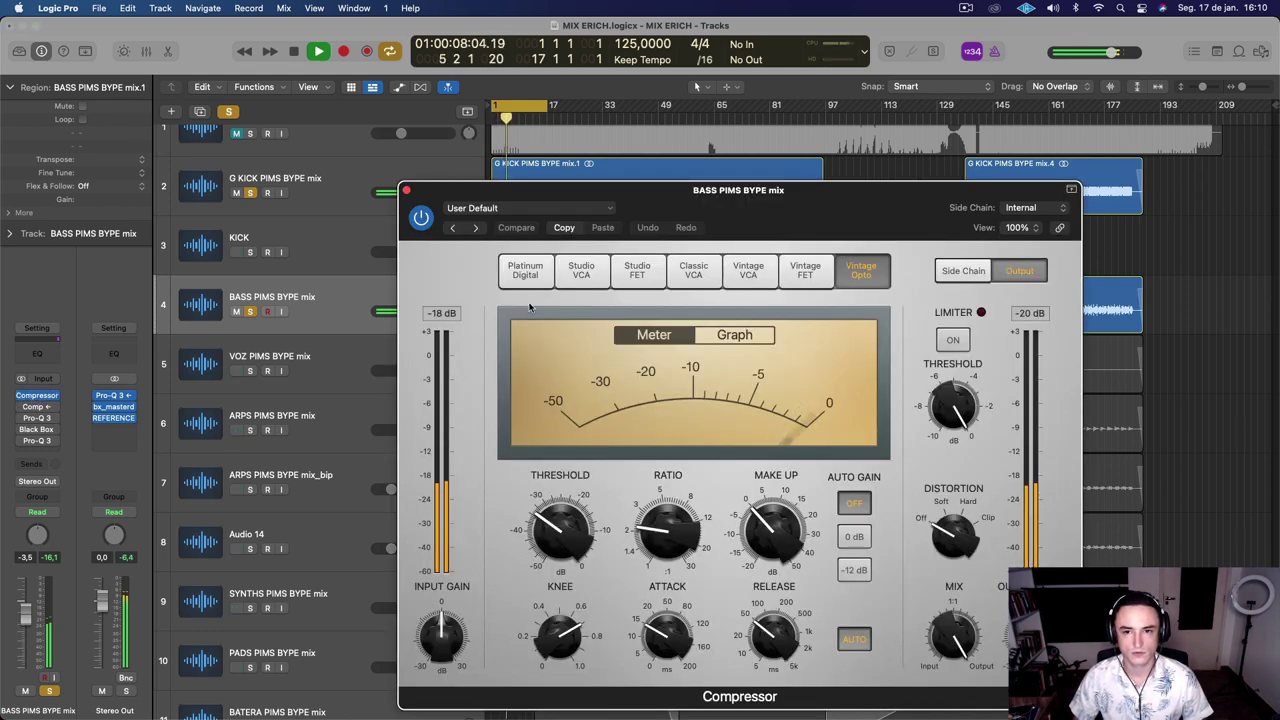
pyautogui.moveTo(756, 190); pyautogui.dragTo(631, 127)
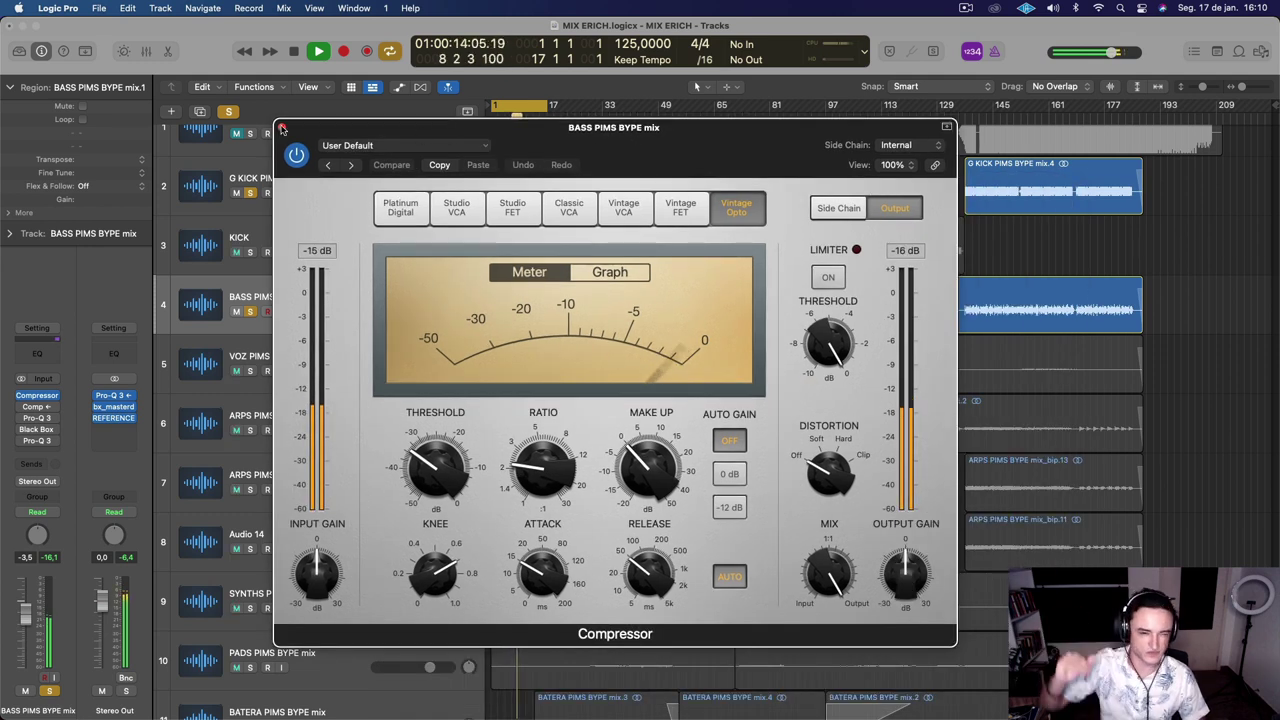
pyautogui.click(282, 128)
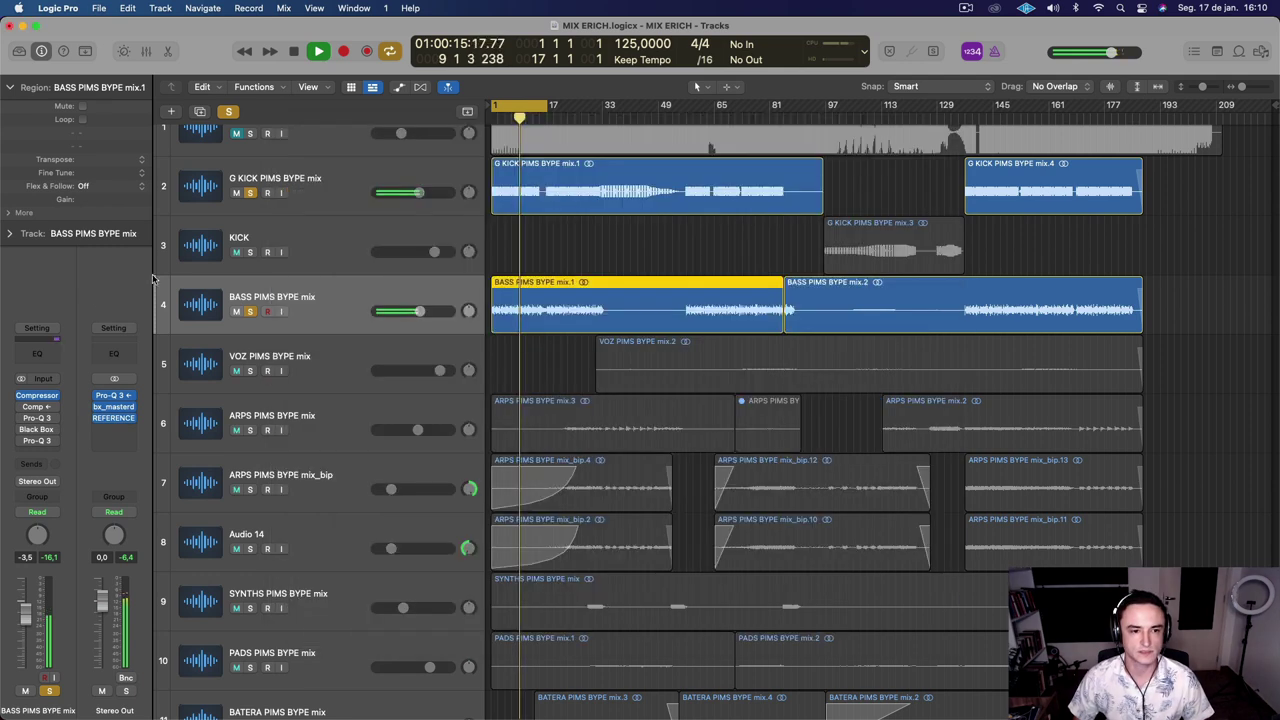
# Enable the BASS channel's second Compressor, set its side chain to the G KICK track, and close its editor
pyautogui.click(30, 398)
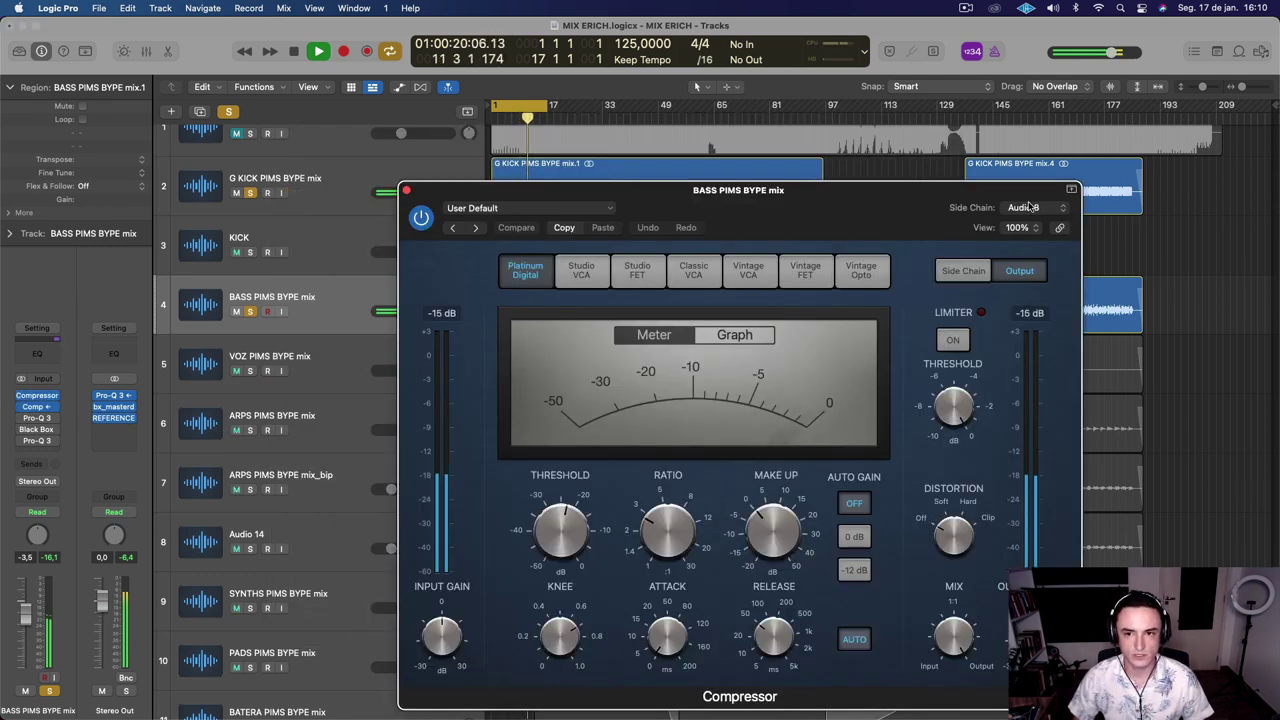
pyautogui.click(1035, 207)
pyautogui.click(1010, 210)
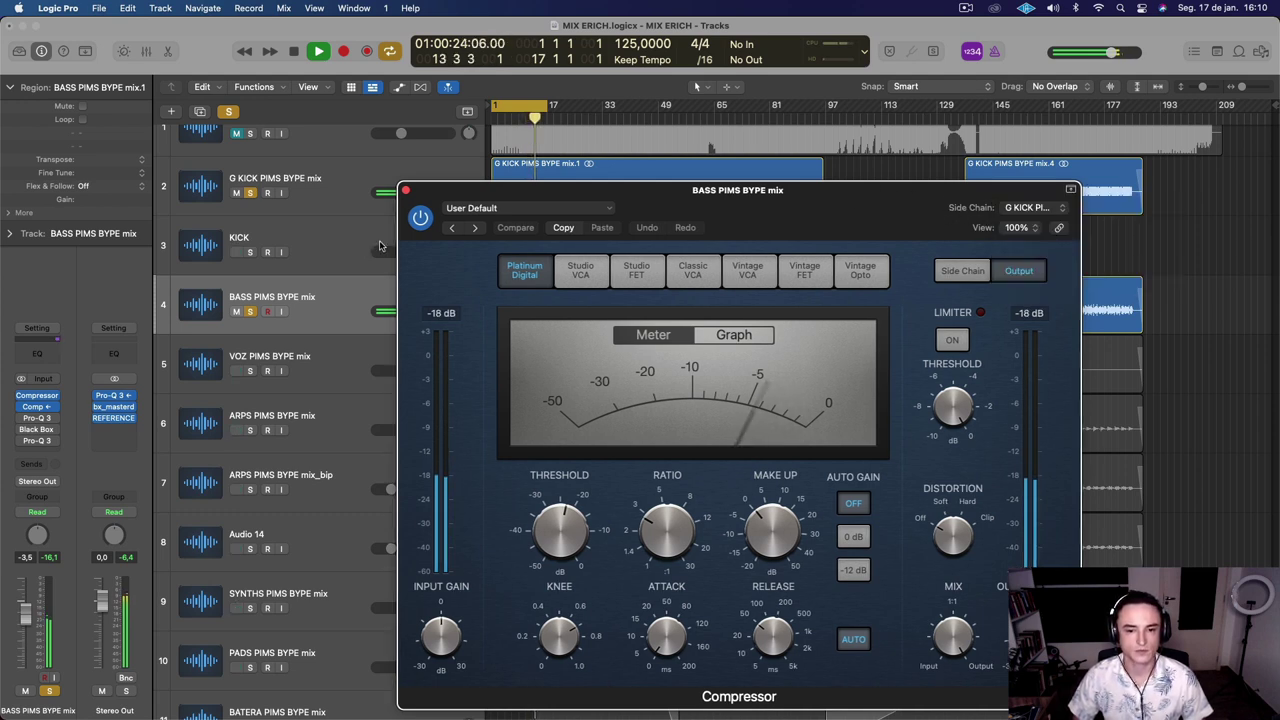
pyautogui.click(405, 190)
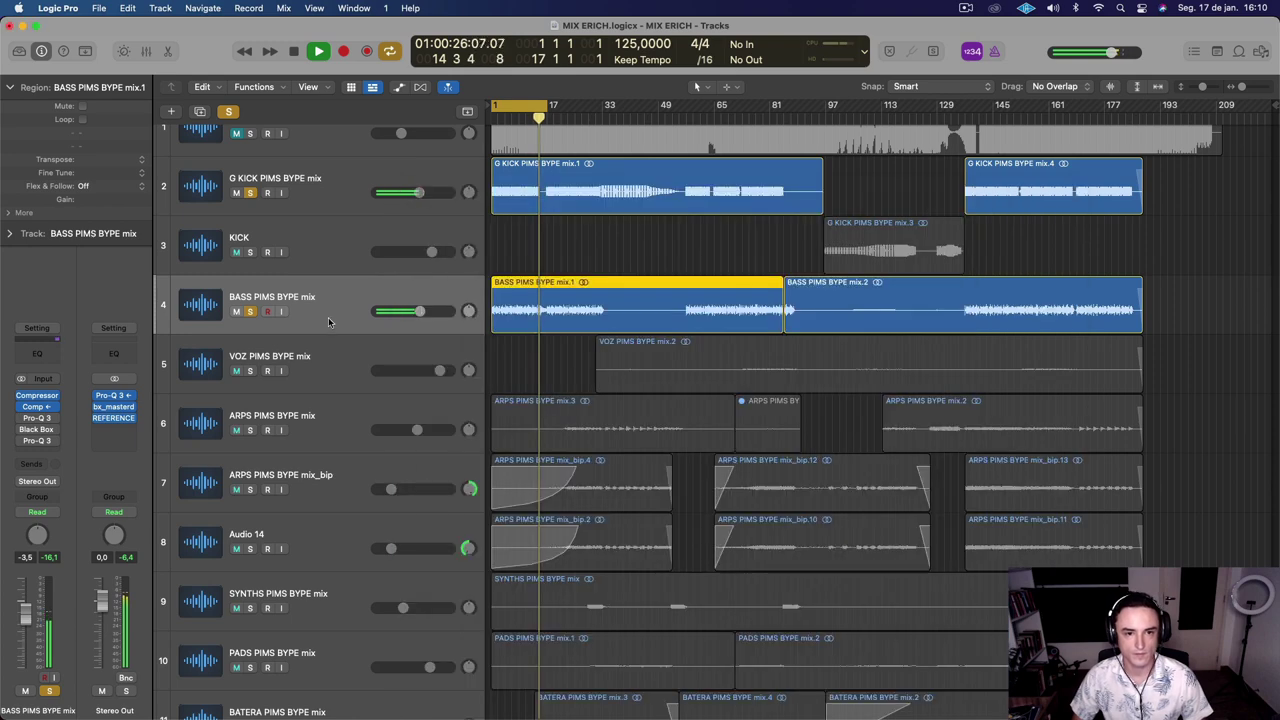
# Enable the first Pro-Q 3 on the BASS channel, review its EQ bands, and toggle Black Box
pyautogui.click(38, 418)
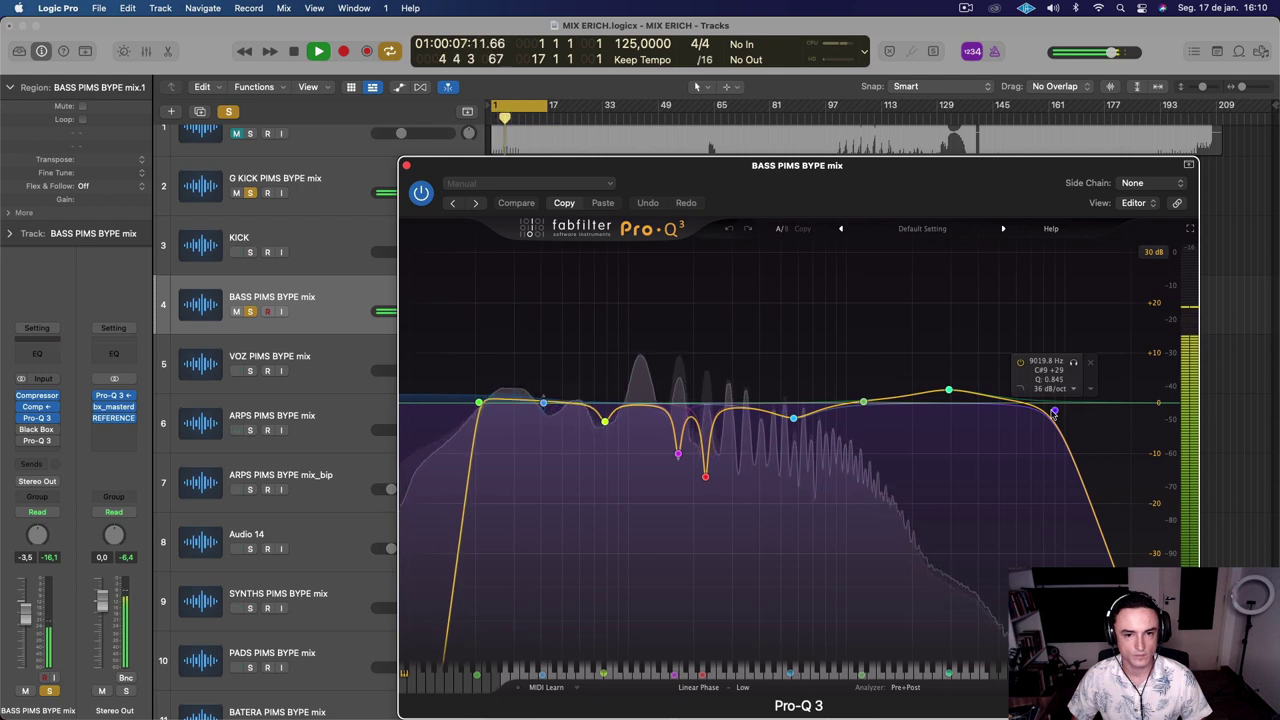
pyautogui.click(22, 430)
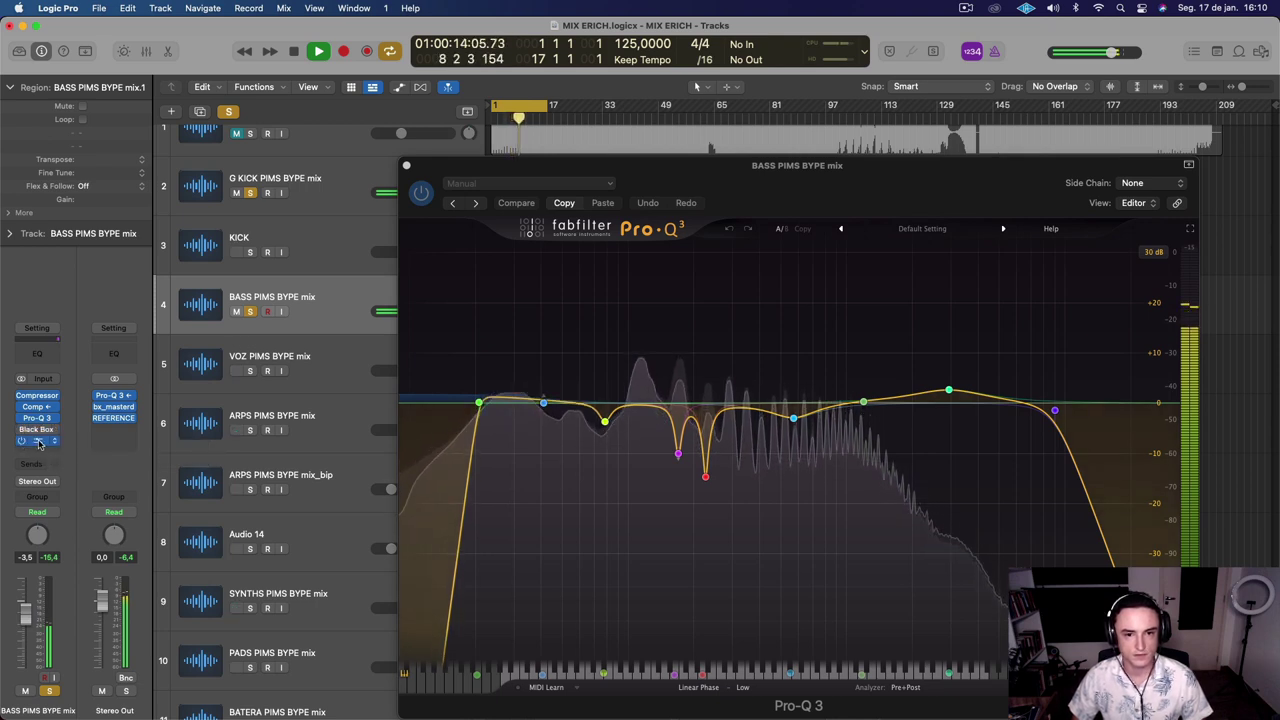
# In the BASS channel's last Pro-Q 3, raise the 5713 Hz low cut's frequency and set the bell near 111 Hz to -0.72 dB
pyautogui.click(38, 442)
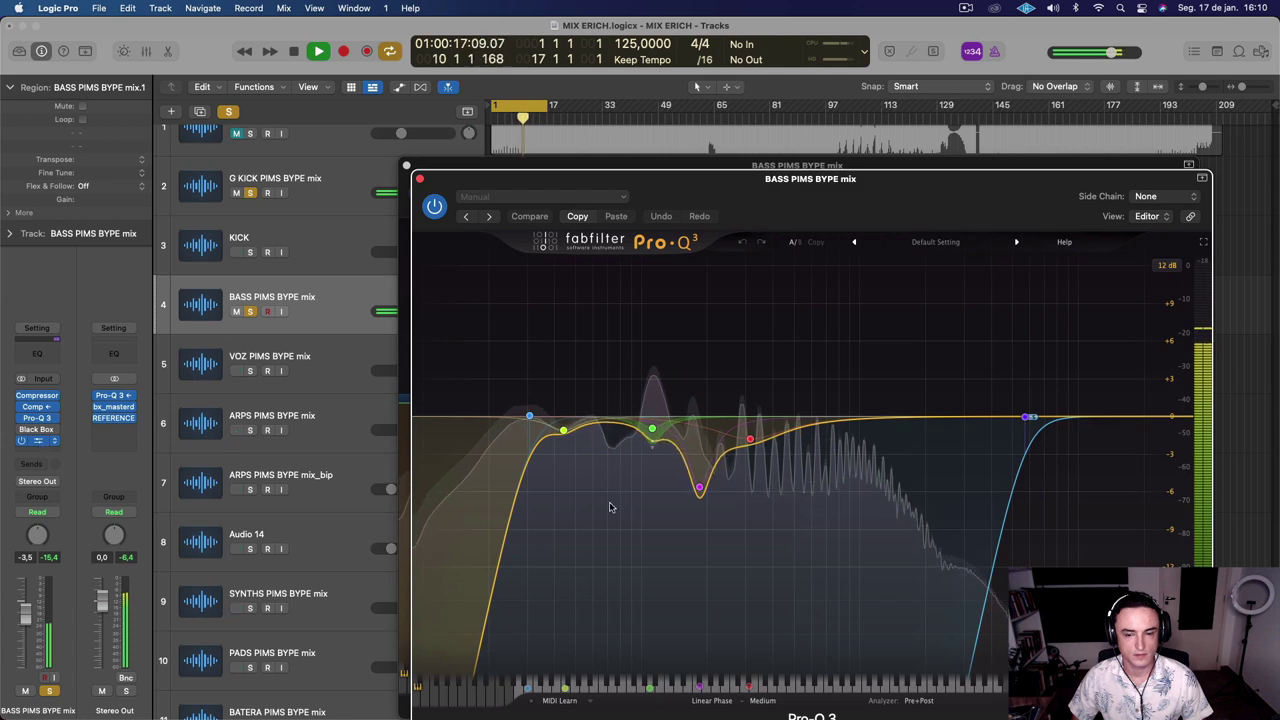
pyautogui.moveTo(1026, 421)
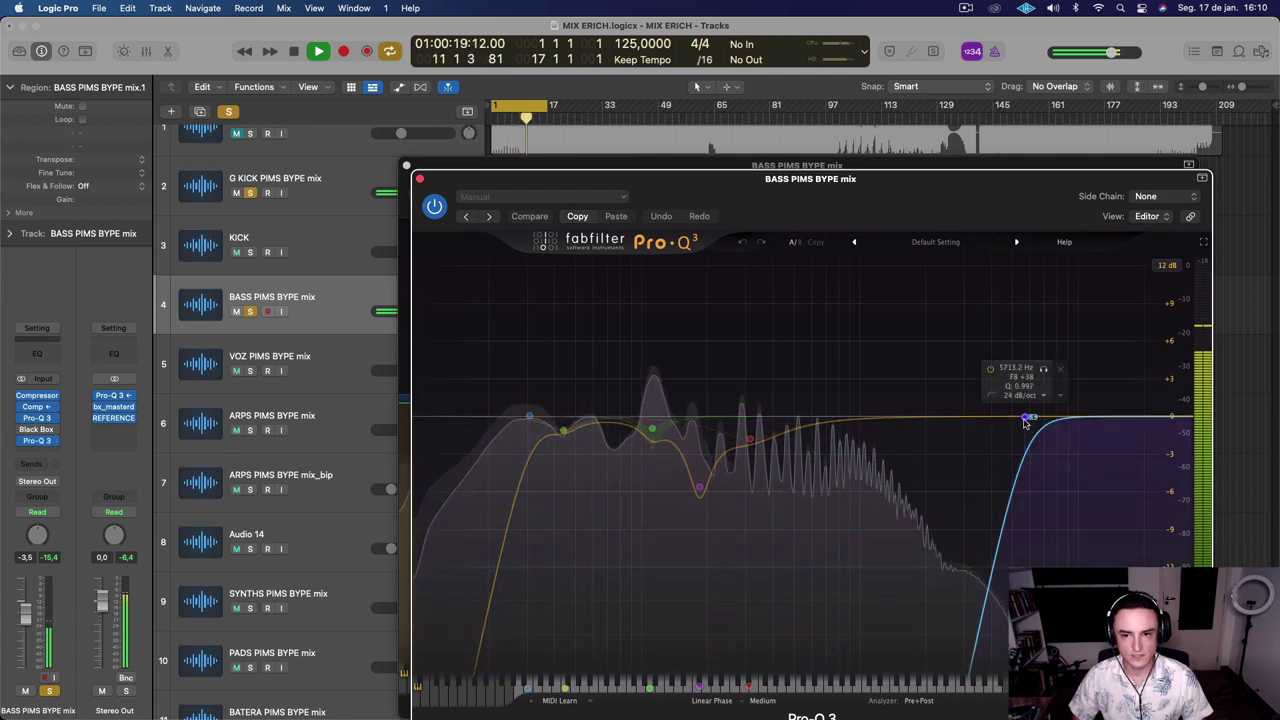
pyautogui.moveTo(1027, 417); pyautogui.dragTo(1060, 420)
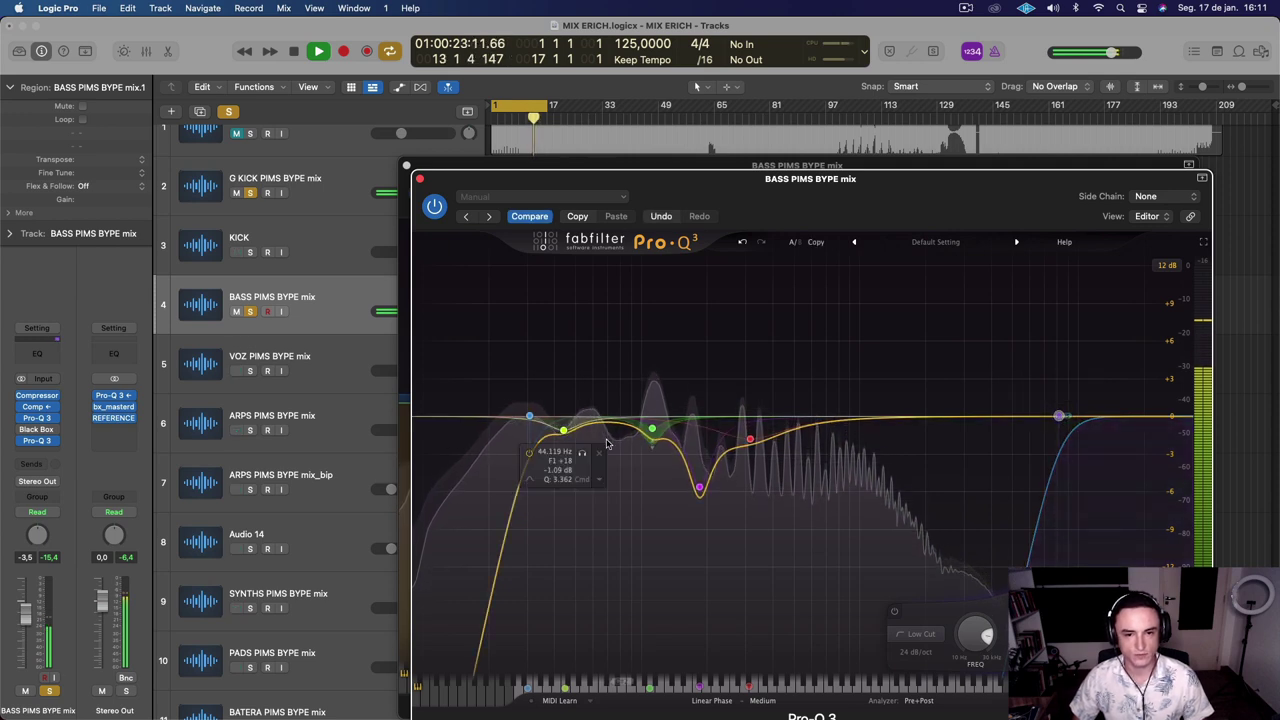
pyautogui.moveTo(654, 430)
pyautogui.mouseDown()
pyautogui.moveTo(655, 402)
pyautogui.moveTo(651, 426)
pyautogui.mouseUp()
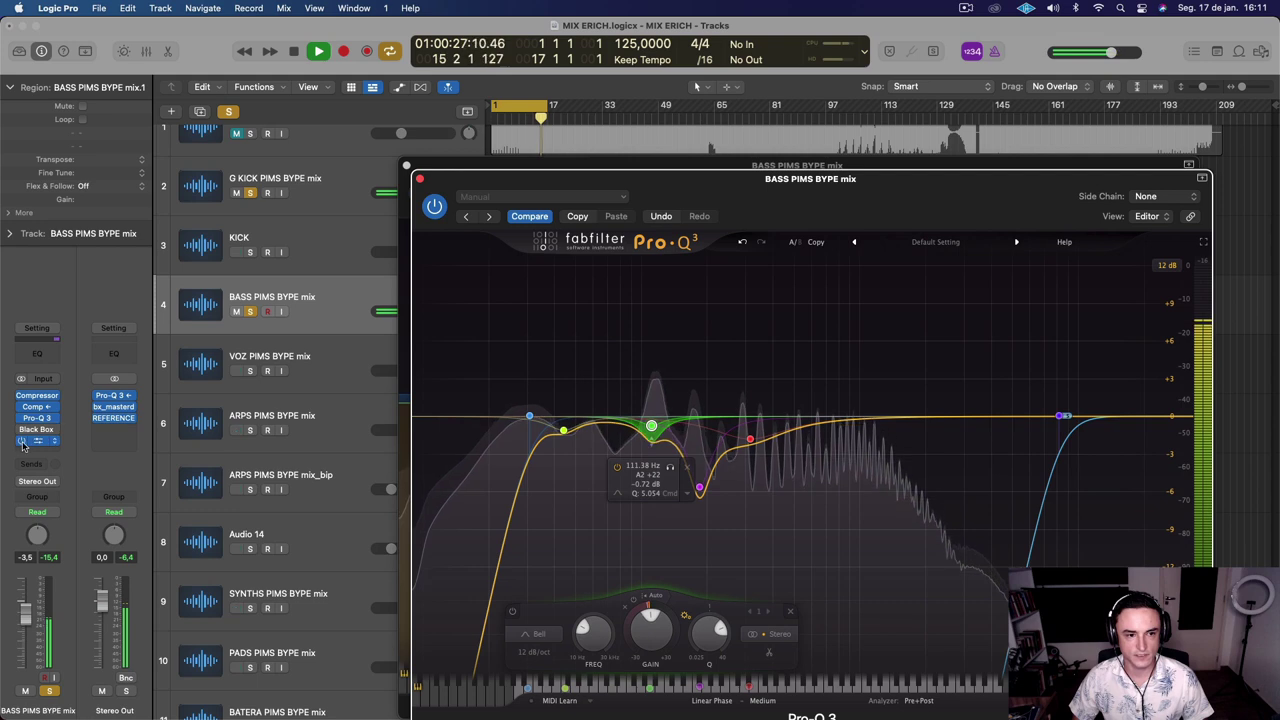
# Bypass the last Pro-Q 3 on the BASS channel and close both EQ editors
pyautogui.click(22, 441)
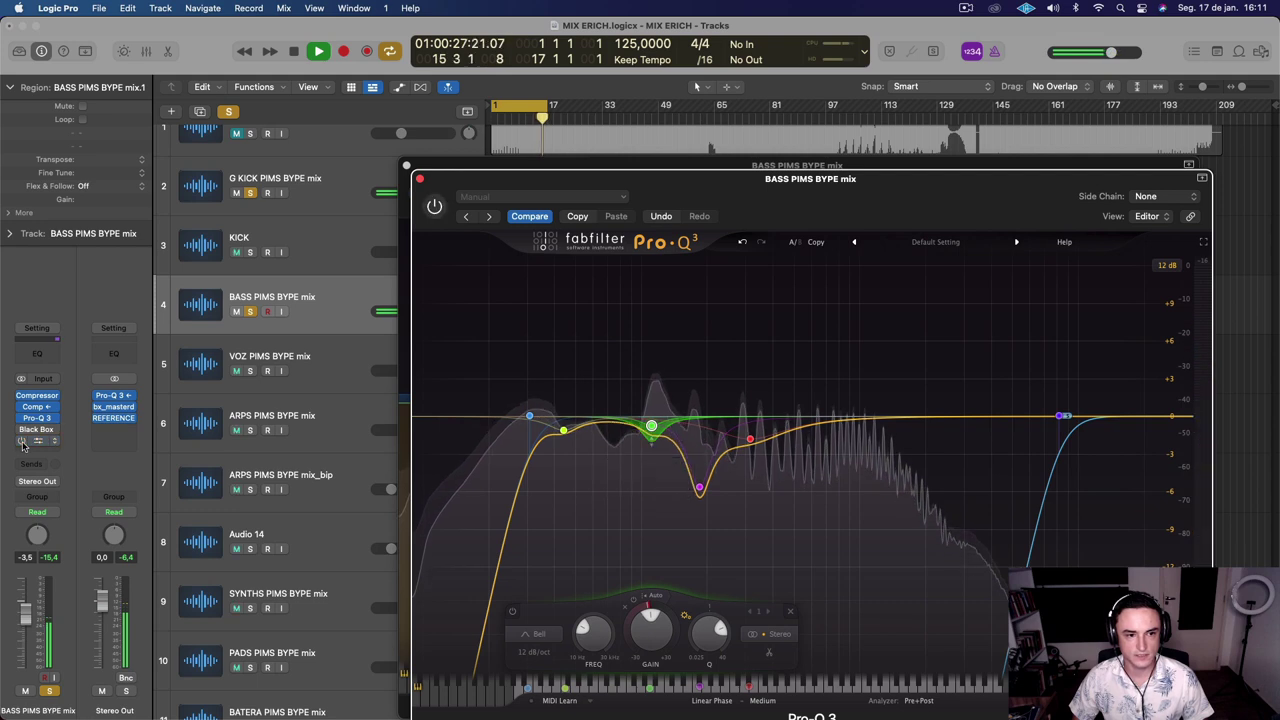
pyautogui.click(420, 181)
pyautogui.click(406, 165)
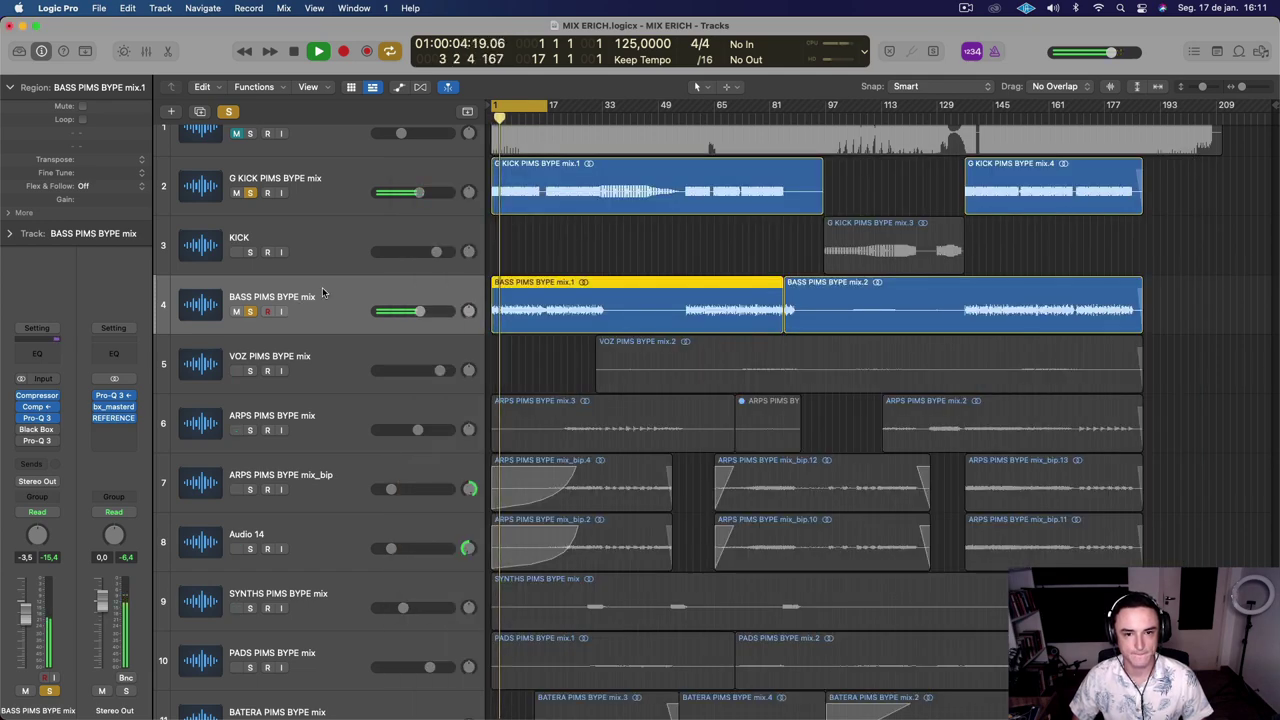
# Solo the VOZ track with the kick and bass, set the cycle range to bars 73–98, and play it
pyautogui.press('space')
pyautogui.click(330, 368)
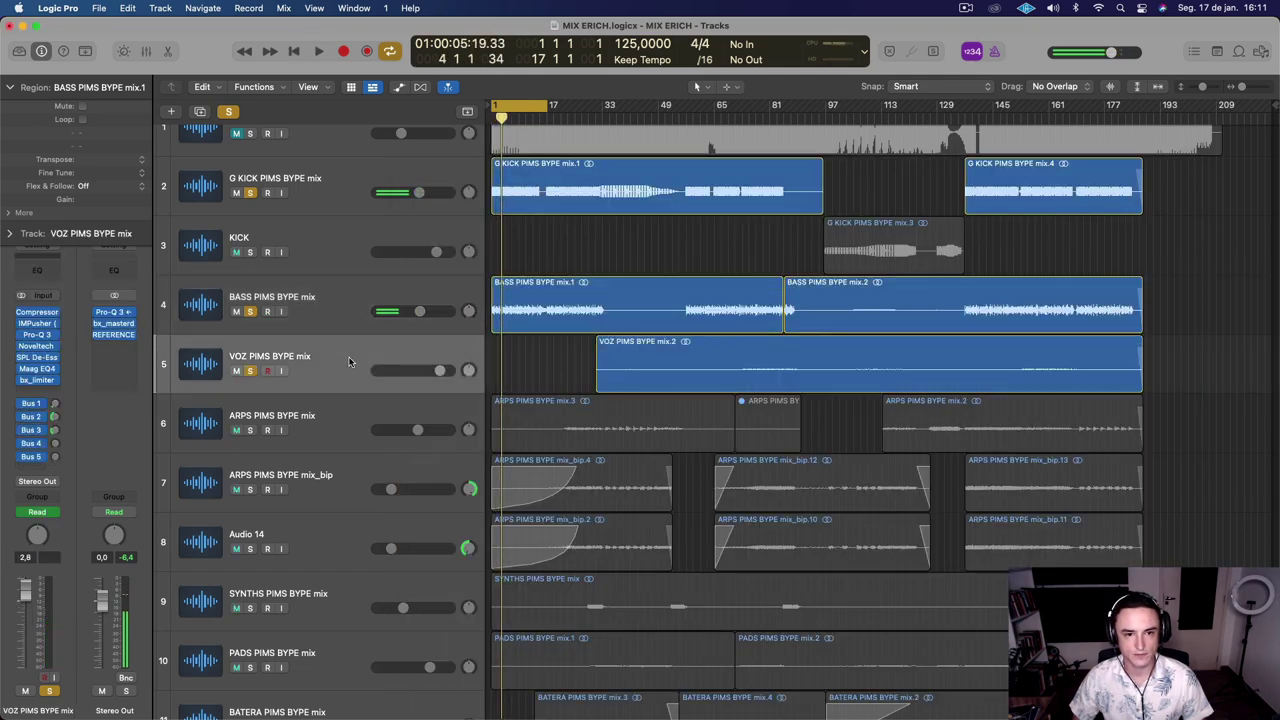
pyautogui.moveTo(510, 105); pyautogui.dragTo(829, 117)
pyautogui.press('space')
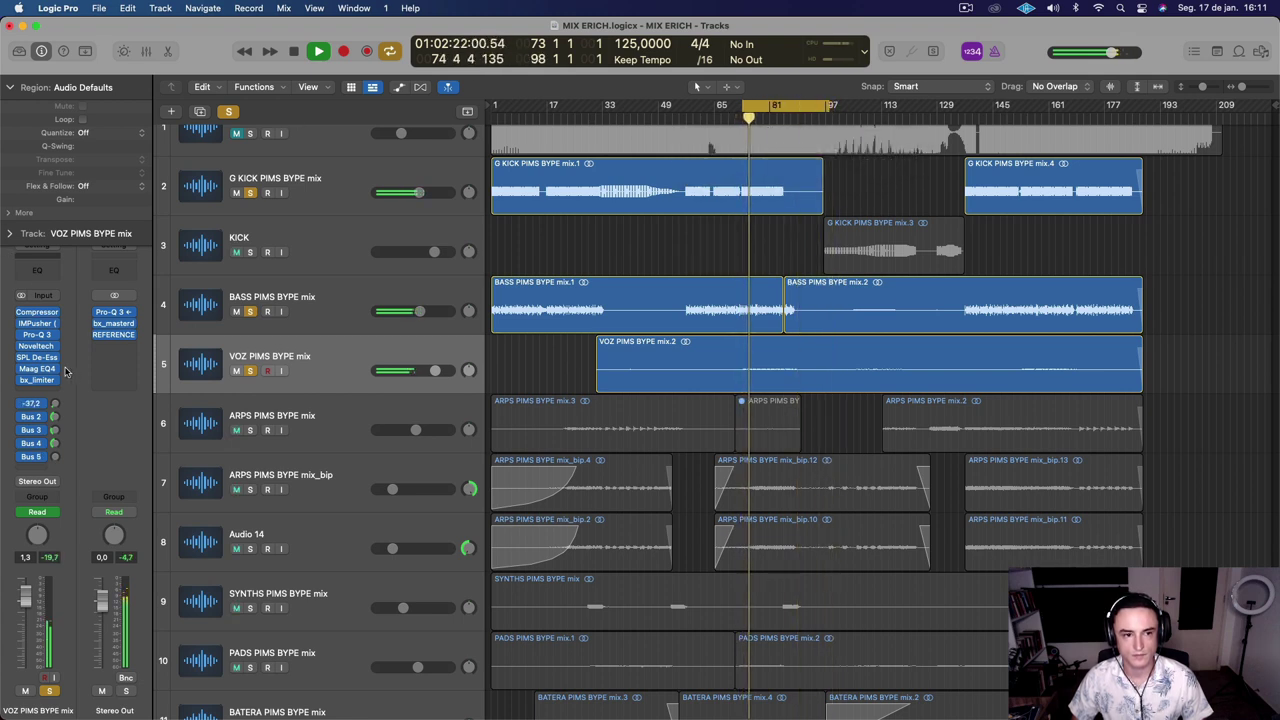
# Bypass all seven plug-ins and the five bus sends on the VOZ channel, and play the unprocessed vocal
pyautogui.press('space')
pyautogui.moveTo(18, 322); pyautogui.dragTo(15, 387)
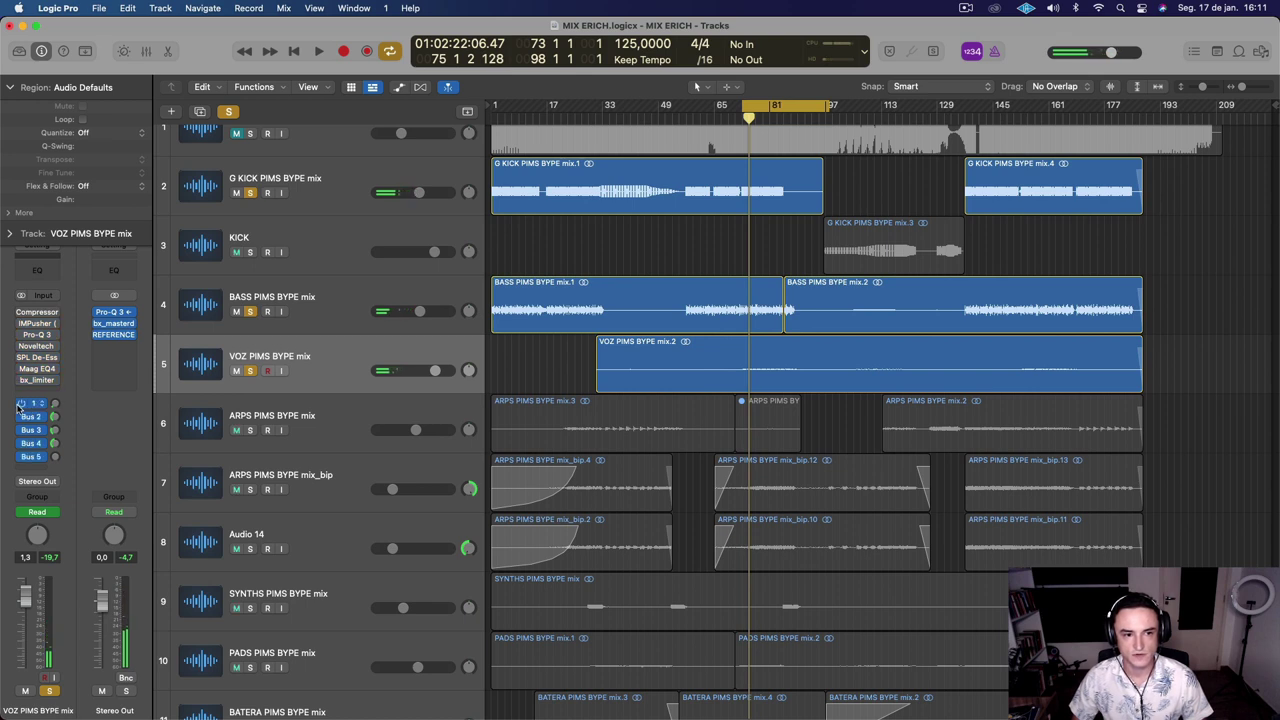
pyautogui.press('space')
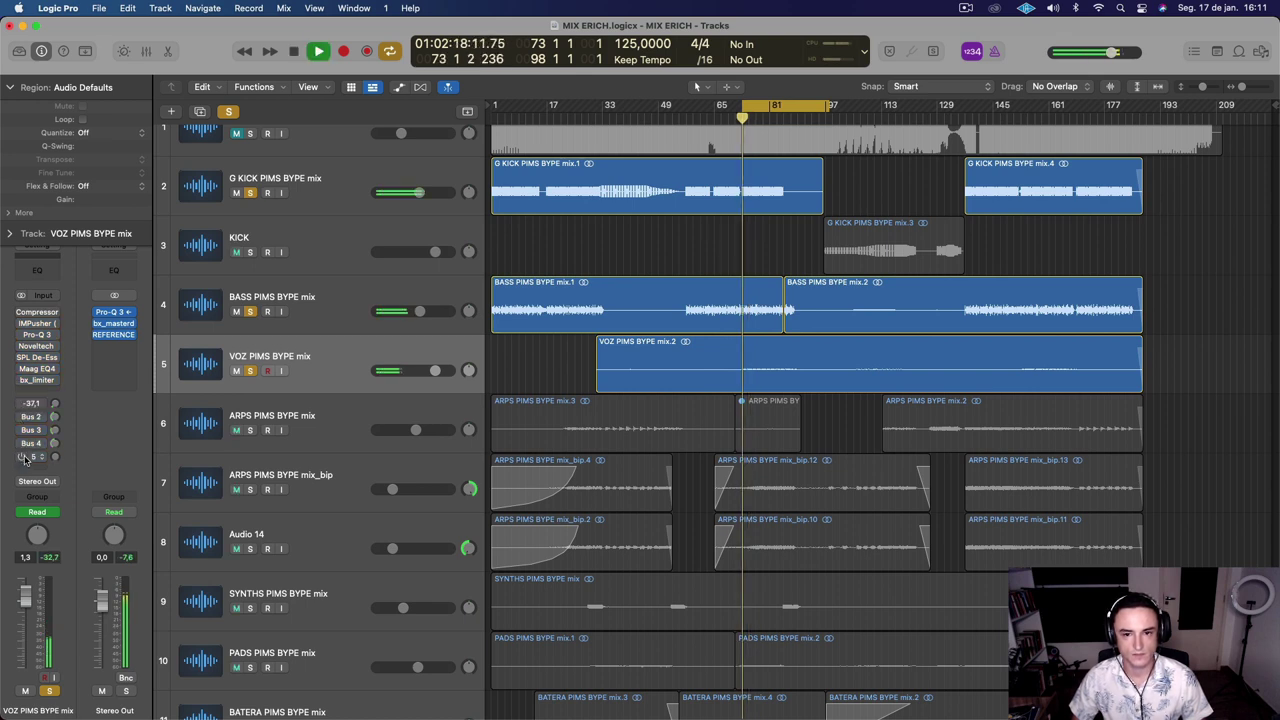
pyautogui.click(321, 356)
pyautogui.press('space')
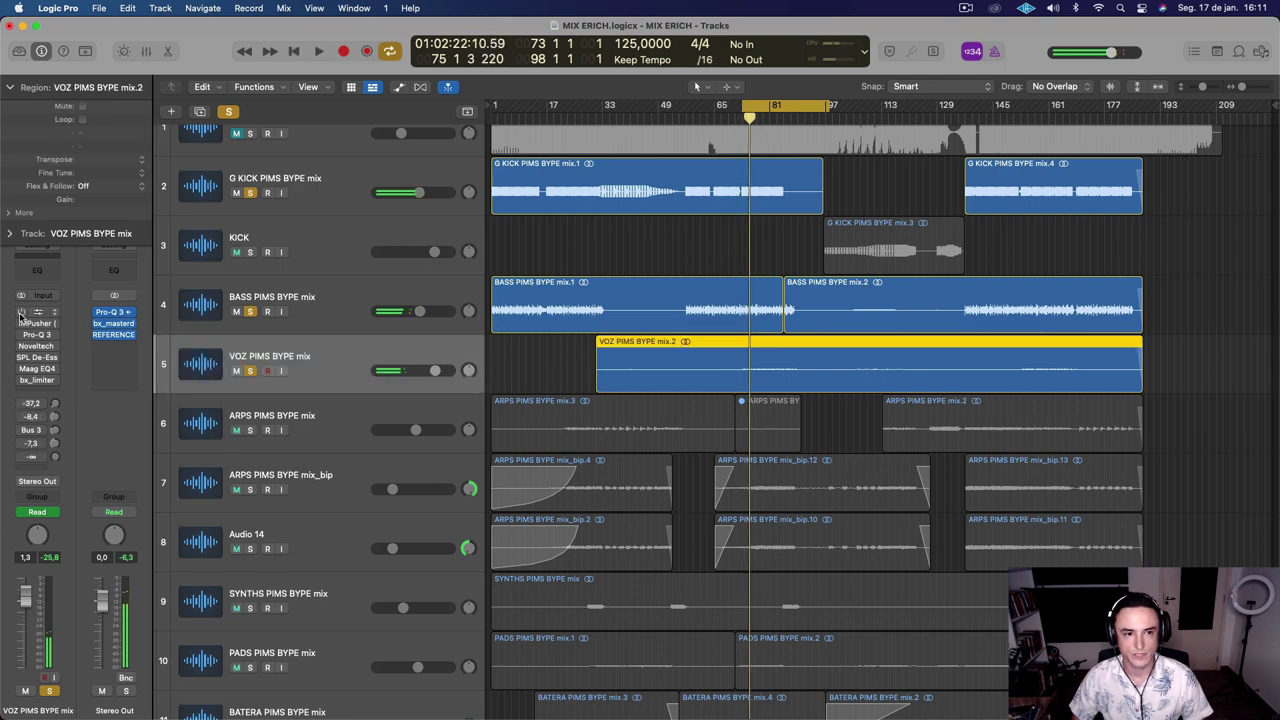
# Enable Compressor on the VOZ channel, lower its threshold to -38.6 dB during playback, and close its editor
pyautogui.click(38, 313)
pyautogui.press('space')
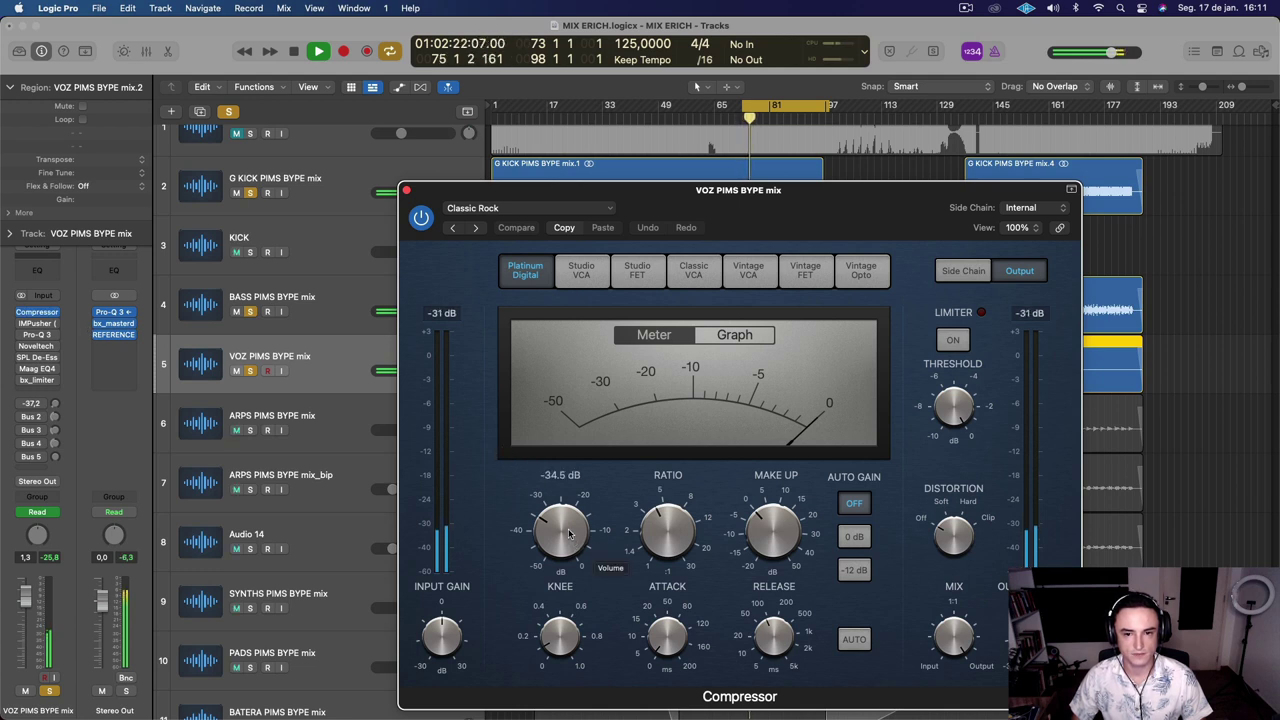
pyautogui.moveTo(569, 533); pyautogui.dragTo(570, 543)
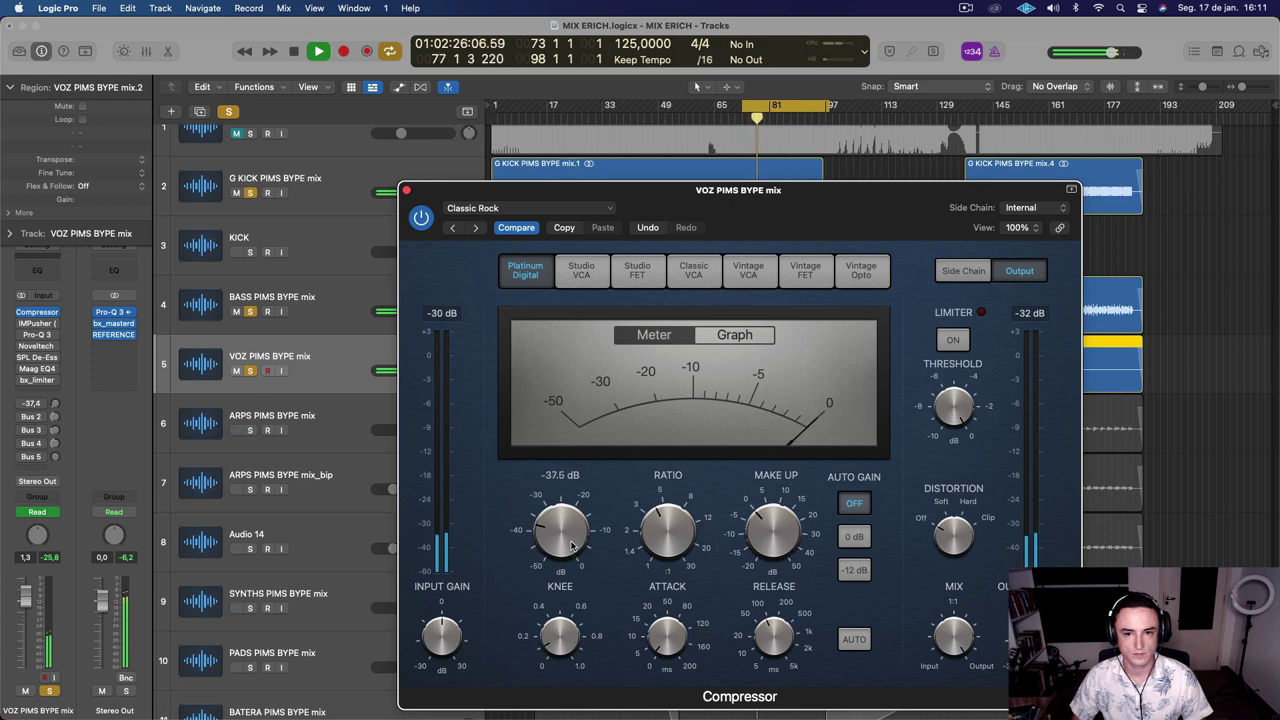
pyautogui.moveTo(571, 547); pyautogui.dragTo(571, 549)
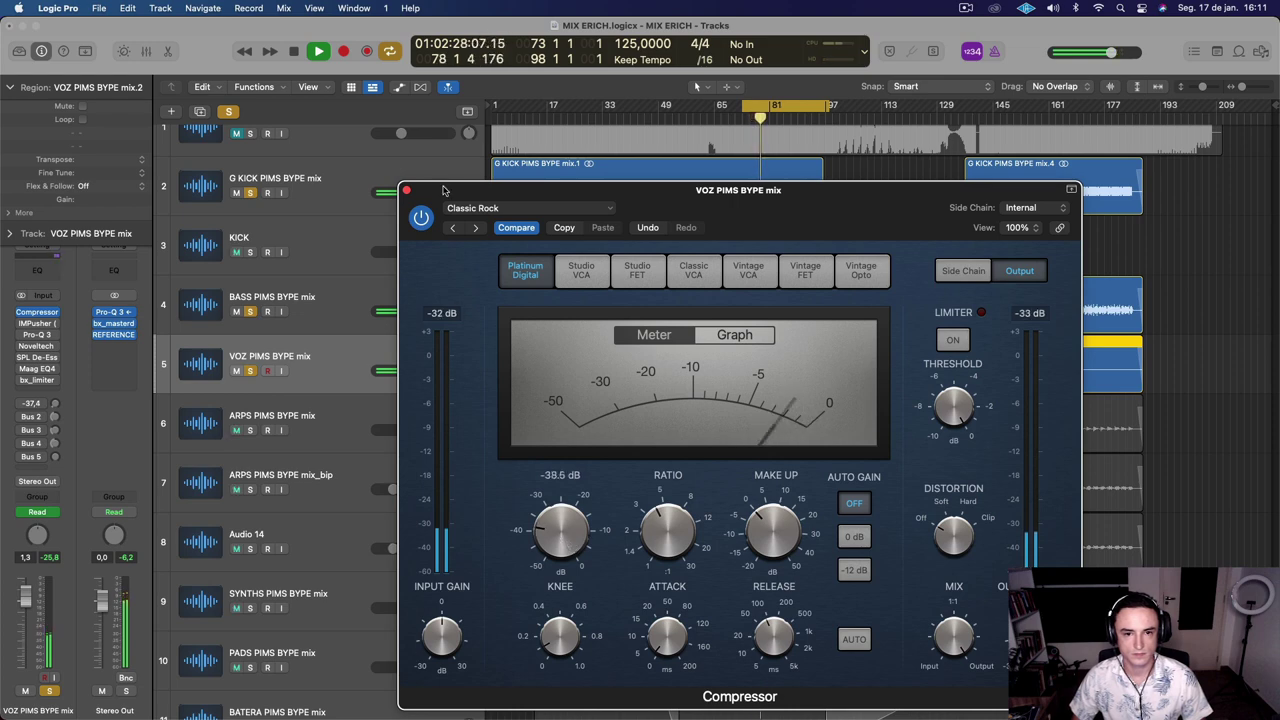
pyautogui.click(406, 189)
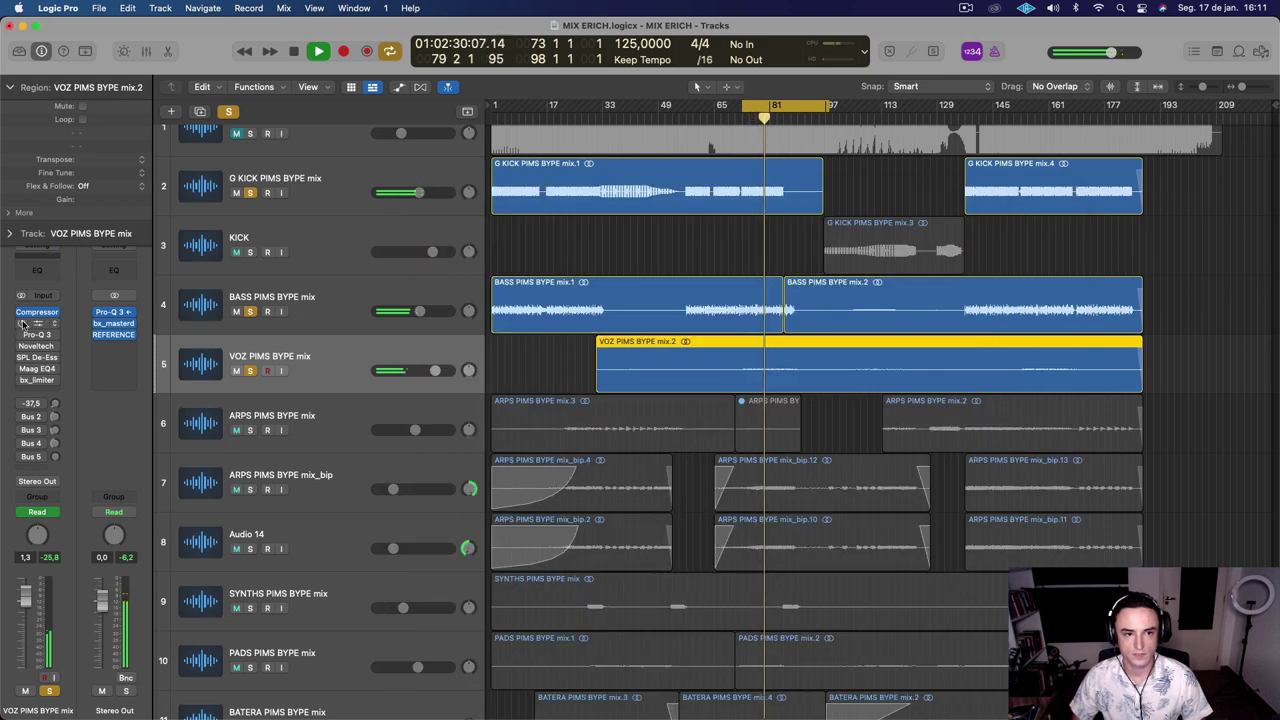
# Enable IMPusher on the VOZ channel, compare the vocal with it on and bypassed, and close its editor
pyautogui.press('space')
pyautogui.click(35, 324)
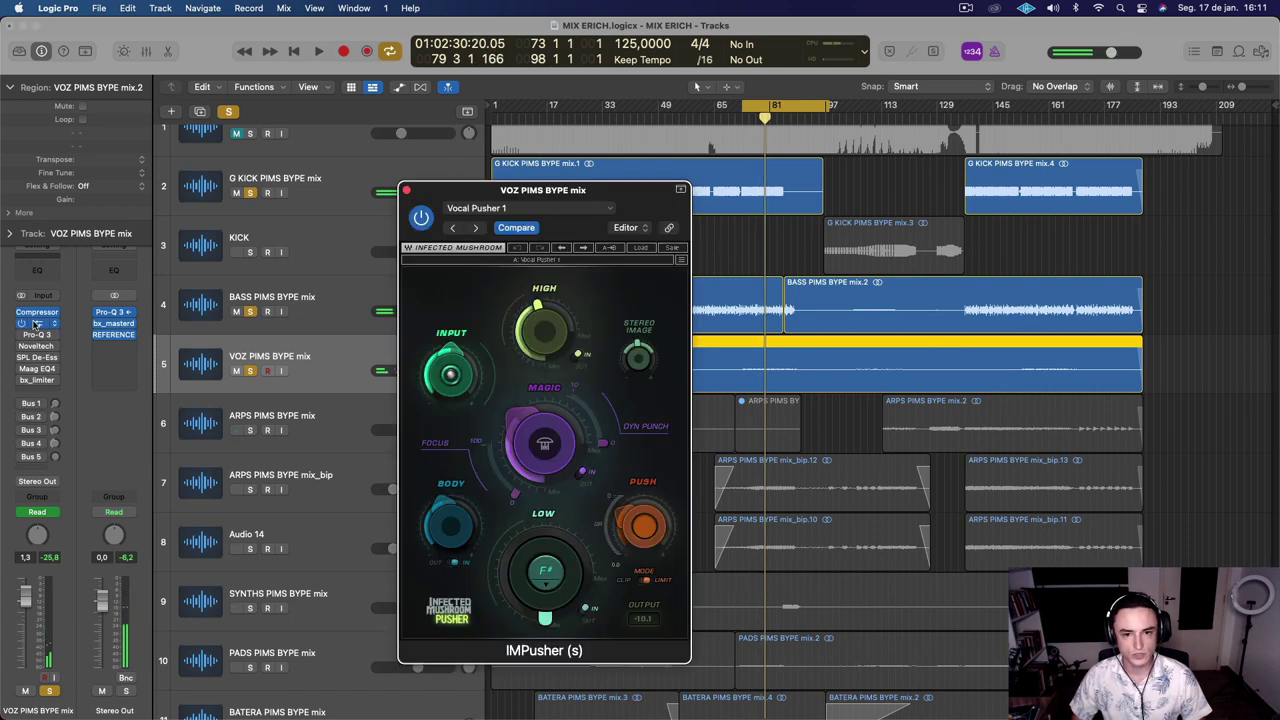
pyautogui.press('space')
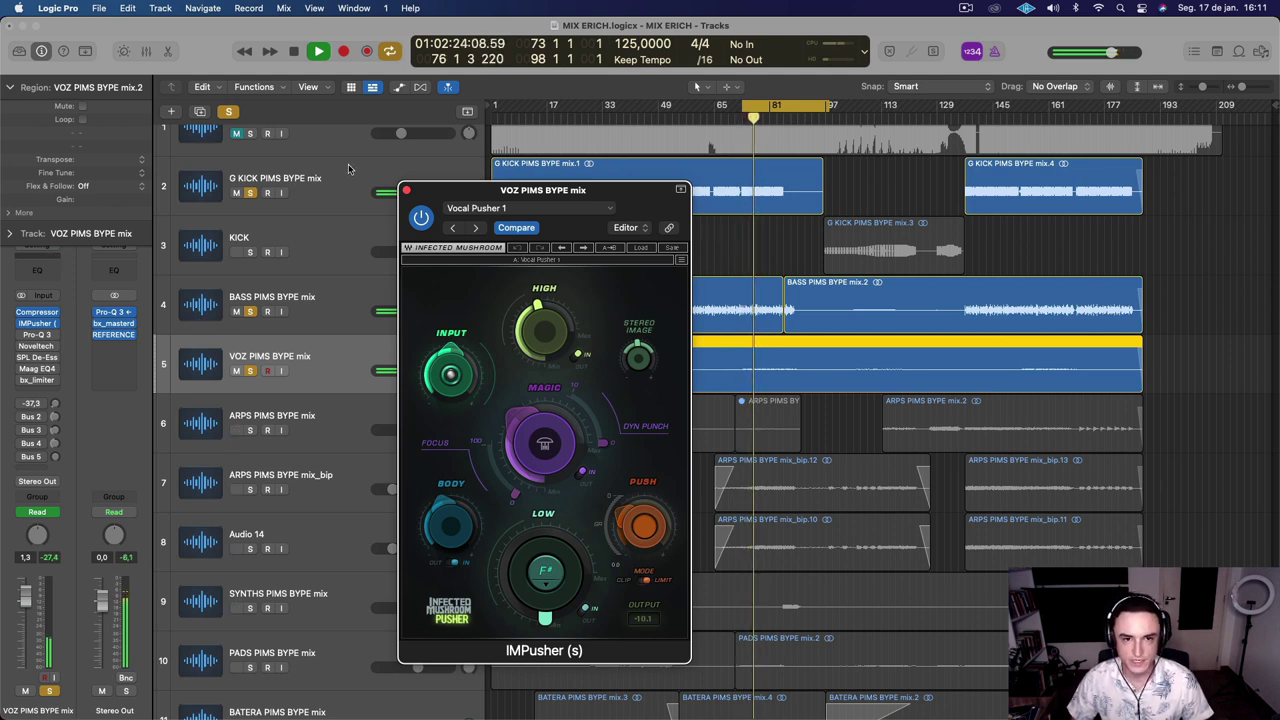
pyautogui.click(421, 218)
pyautogui.click(421, 218)
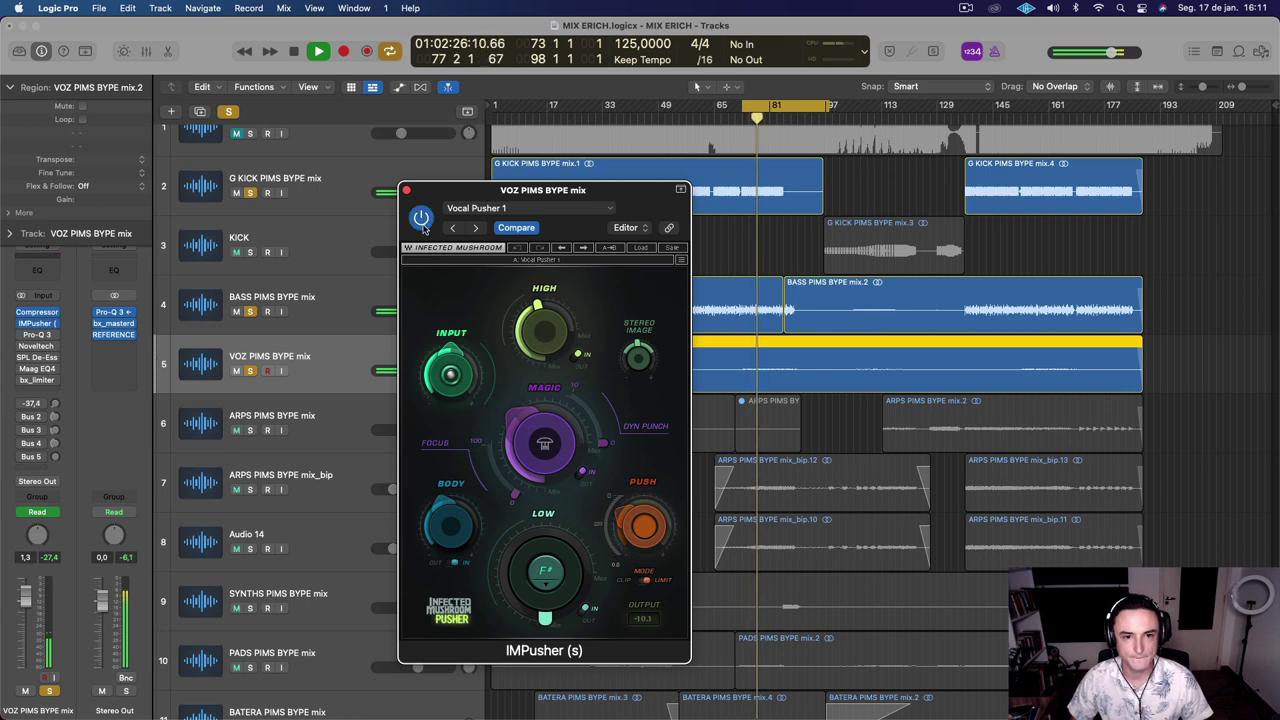
pyautogui.click(405, 190)
pyautogui.press('space')
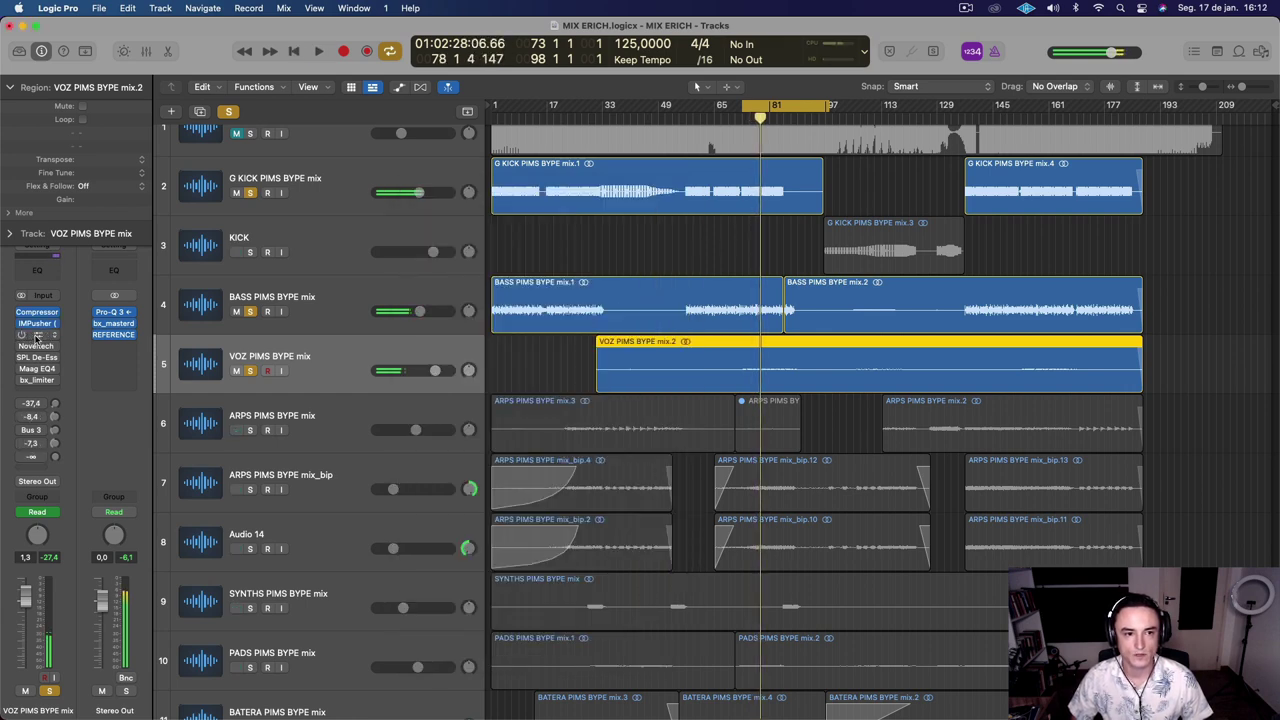
# Enable Pro-Q 3 on the VOZ channel, play the vocal through it, and close its editor
pyautogui.click(37, 336)
pyautogui.moveTo(670, 395)
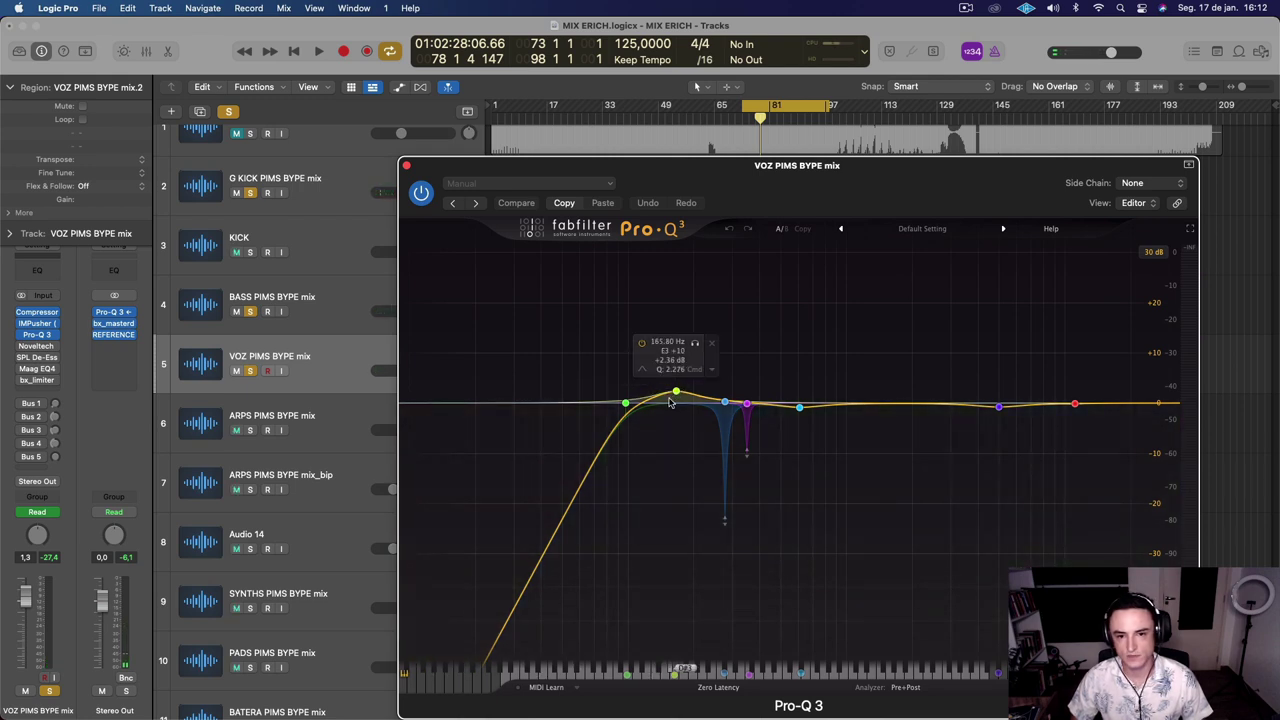
pyautogui.press('space')
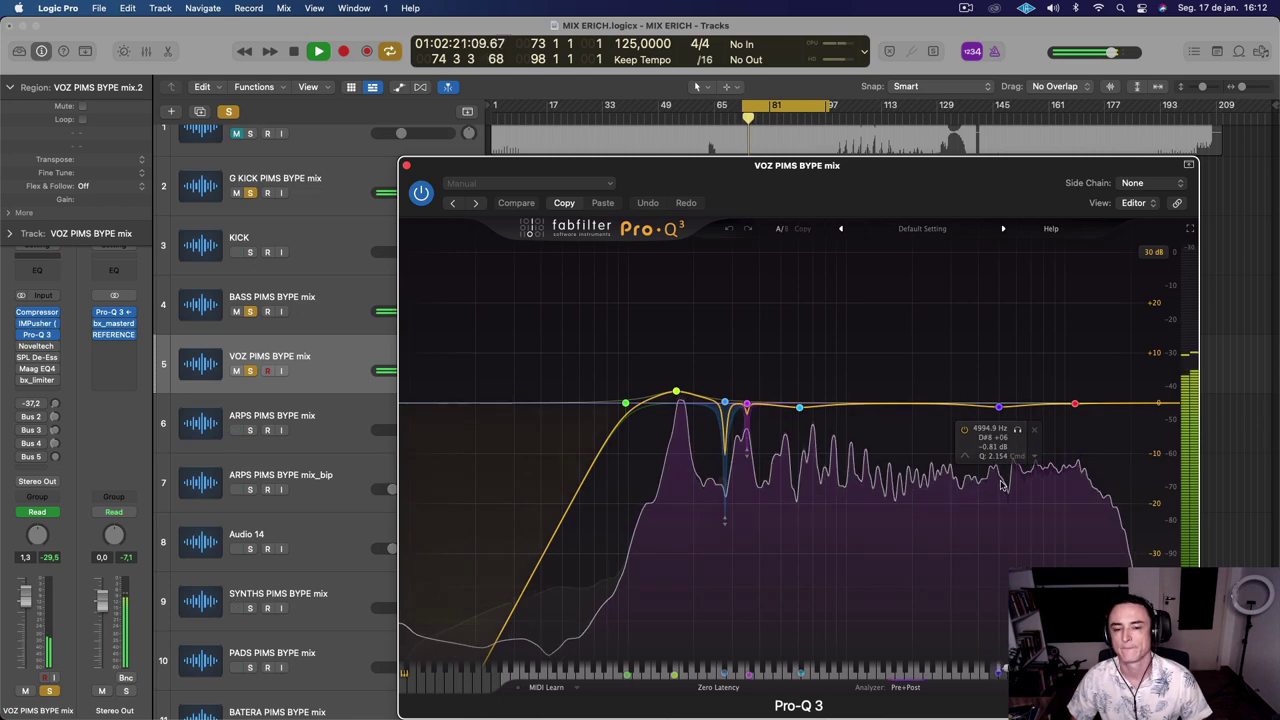
pyautogui.click(407, 165)
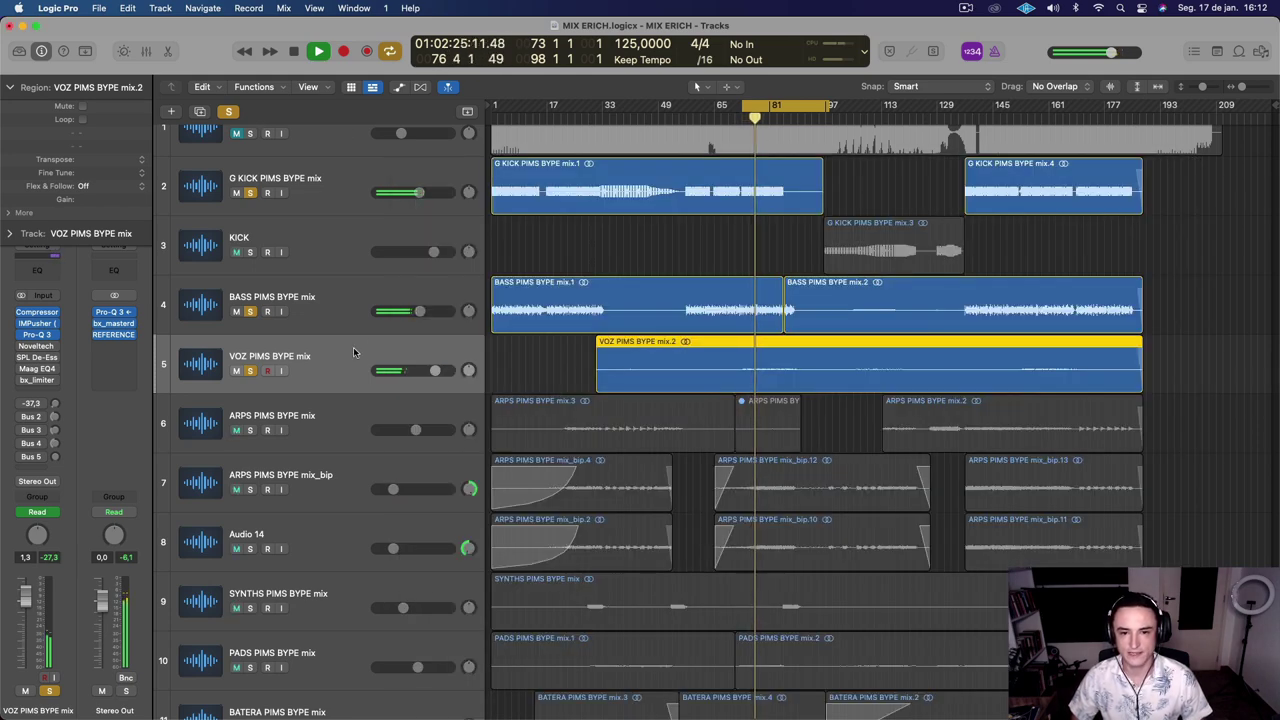
pyautogui.press('space')
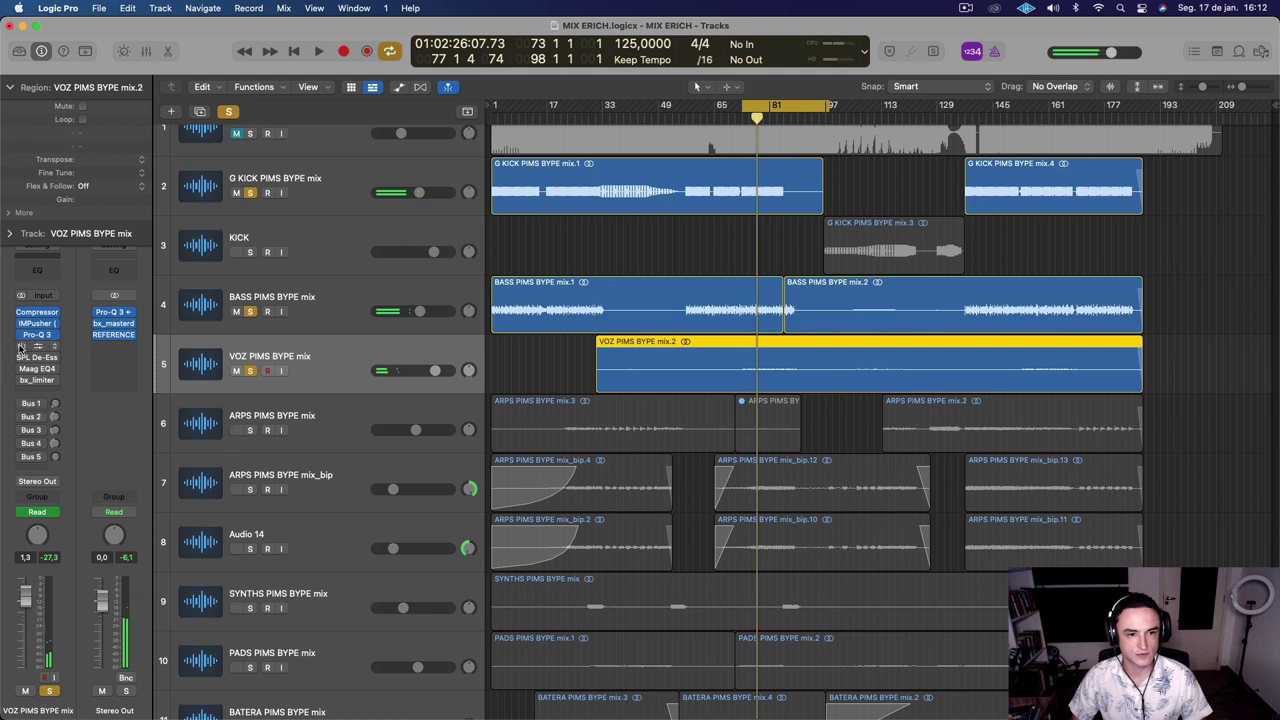
# Enable Noveltech Vocal Enhancer and SPL De-Esser on the VOZ channel, playing the vocal through each and closing their editors
pyautogui.click(43, 347)
pyautogui.press('space')
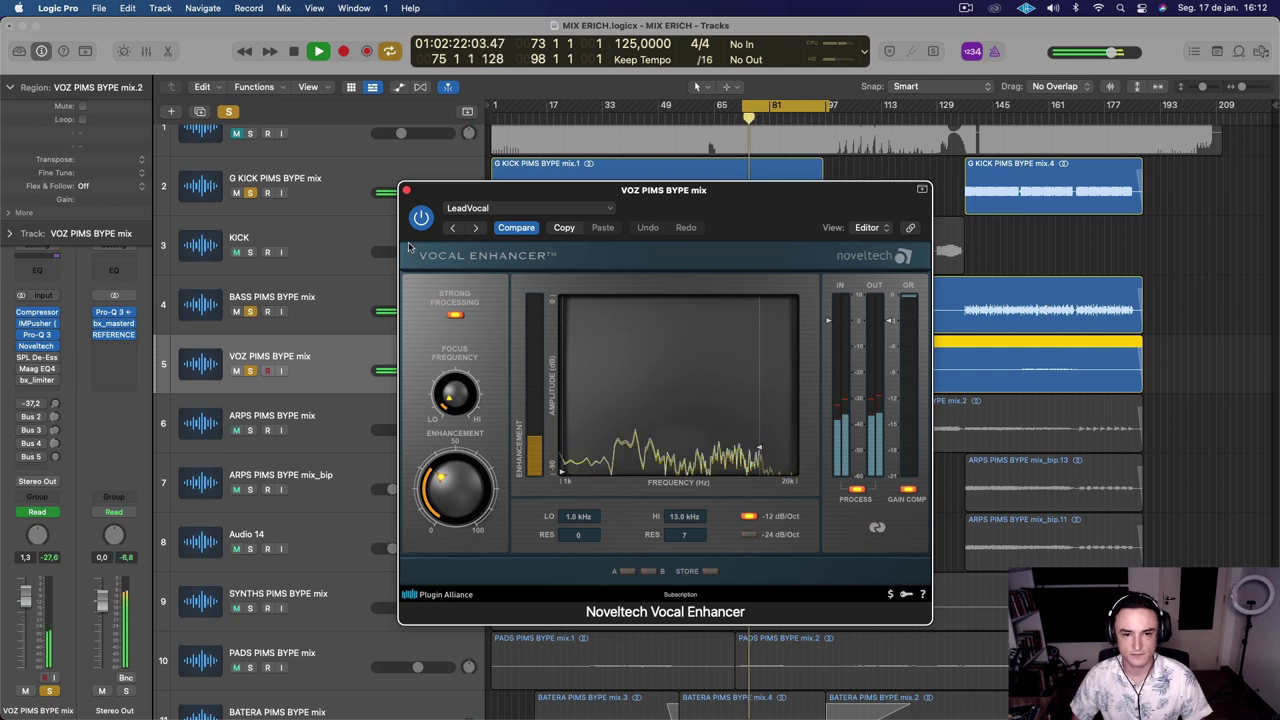
pyautogui.click(406, 190)
pyautogui.moveTo(38, 358)
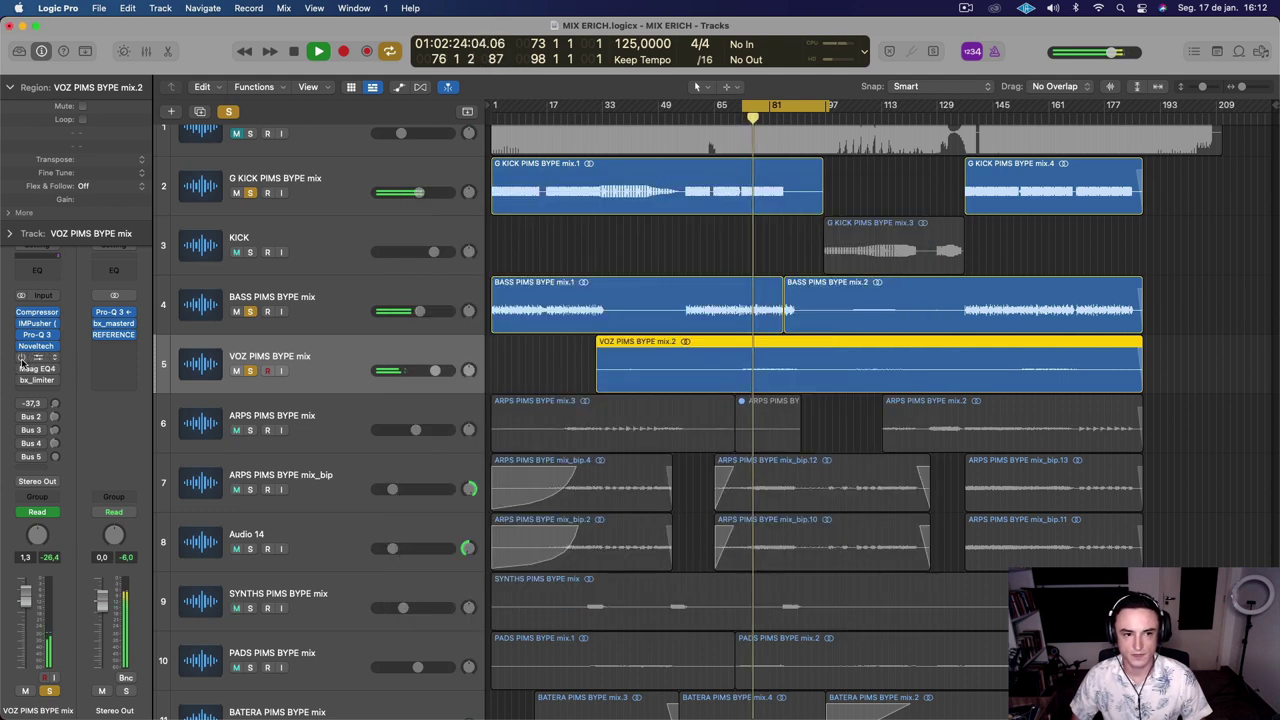
pyautogui.click(38, 358)
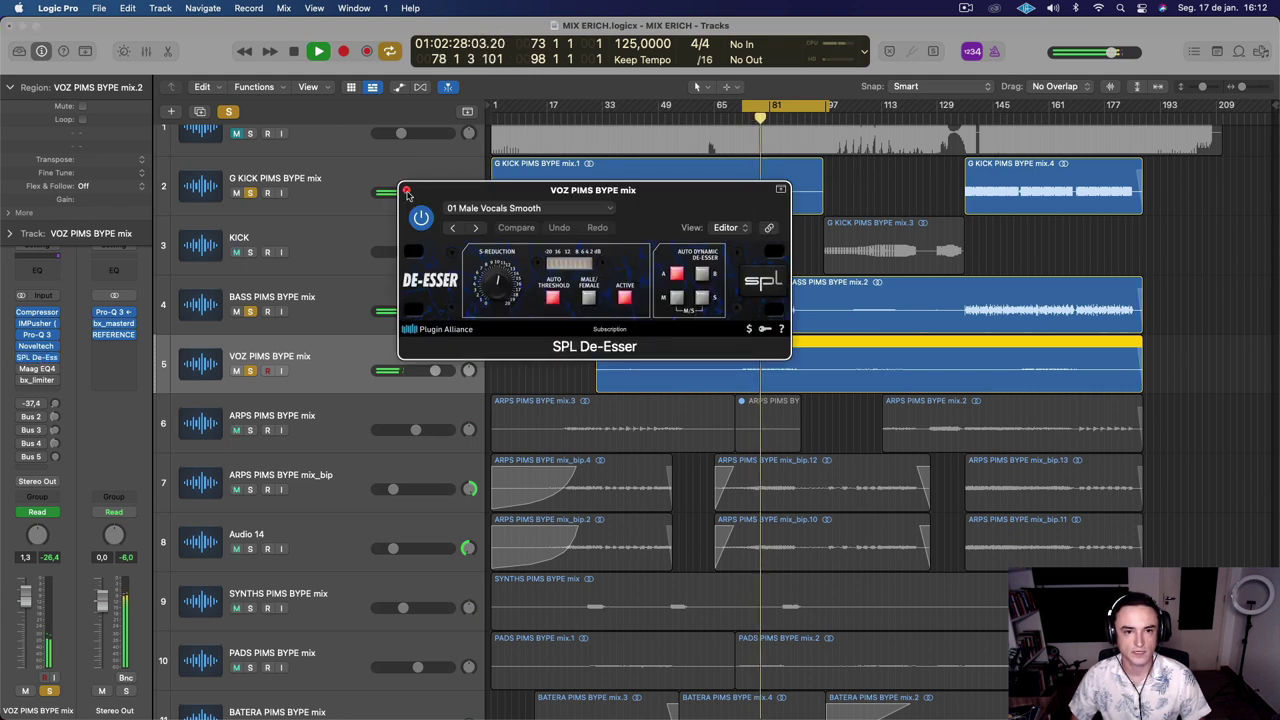
pyautogui.click(406, 190)
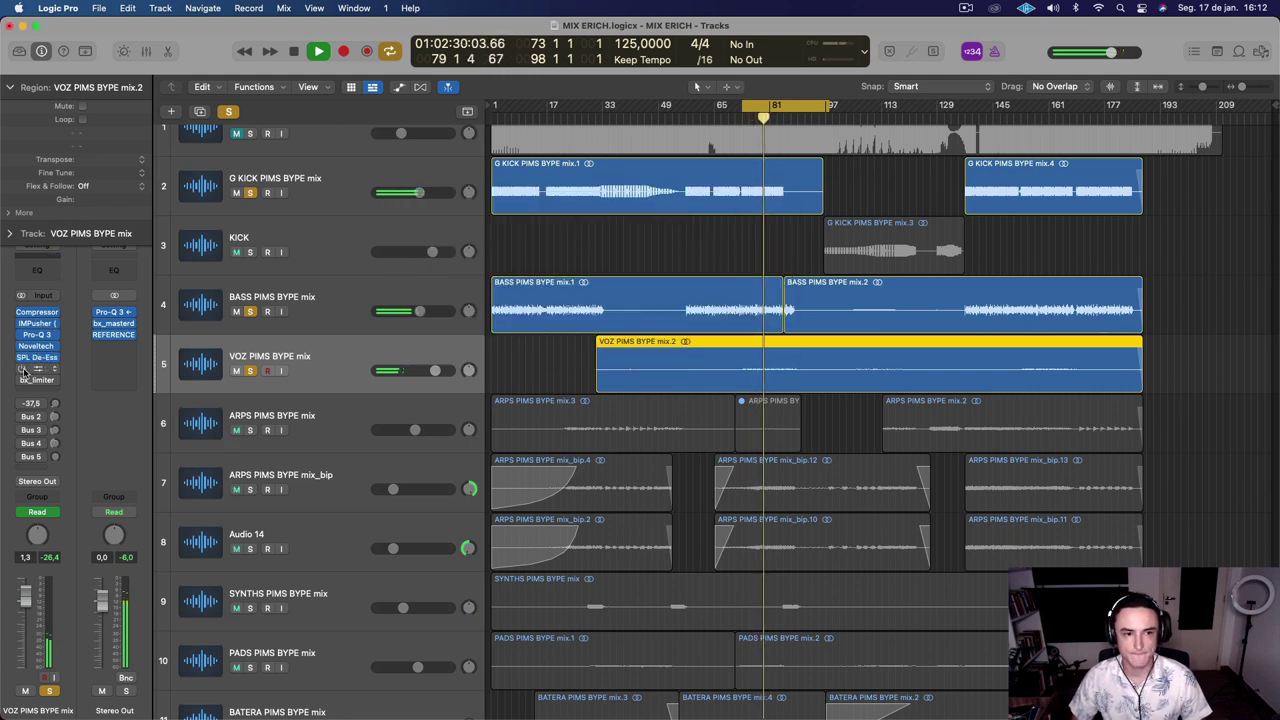
# Enable Maag EQ4, with its 160 Hz band set to 0.0, and bx_limiter True Peak on the VOZ channel during playback
pyautogui.click(38, 370)
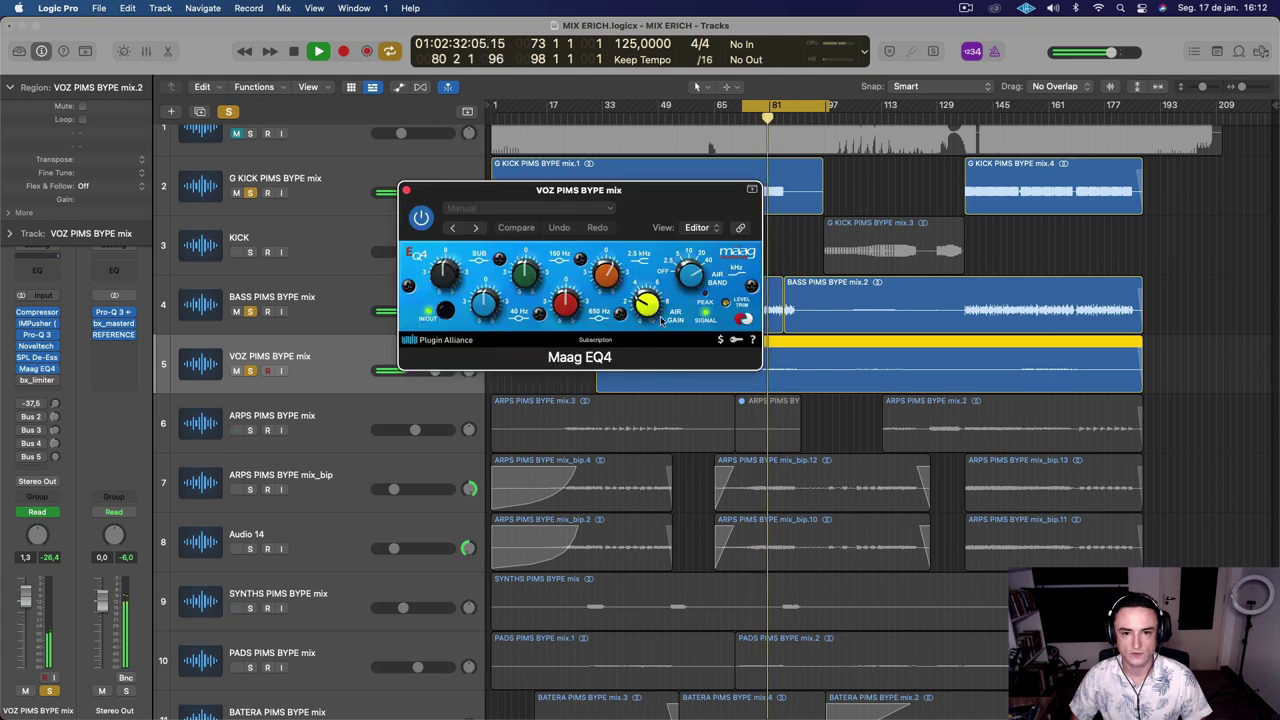
pyautogui.moveTo(652, 312); pyautogui.dragTo(606, 271)
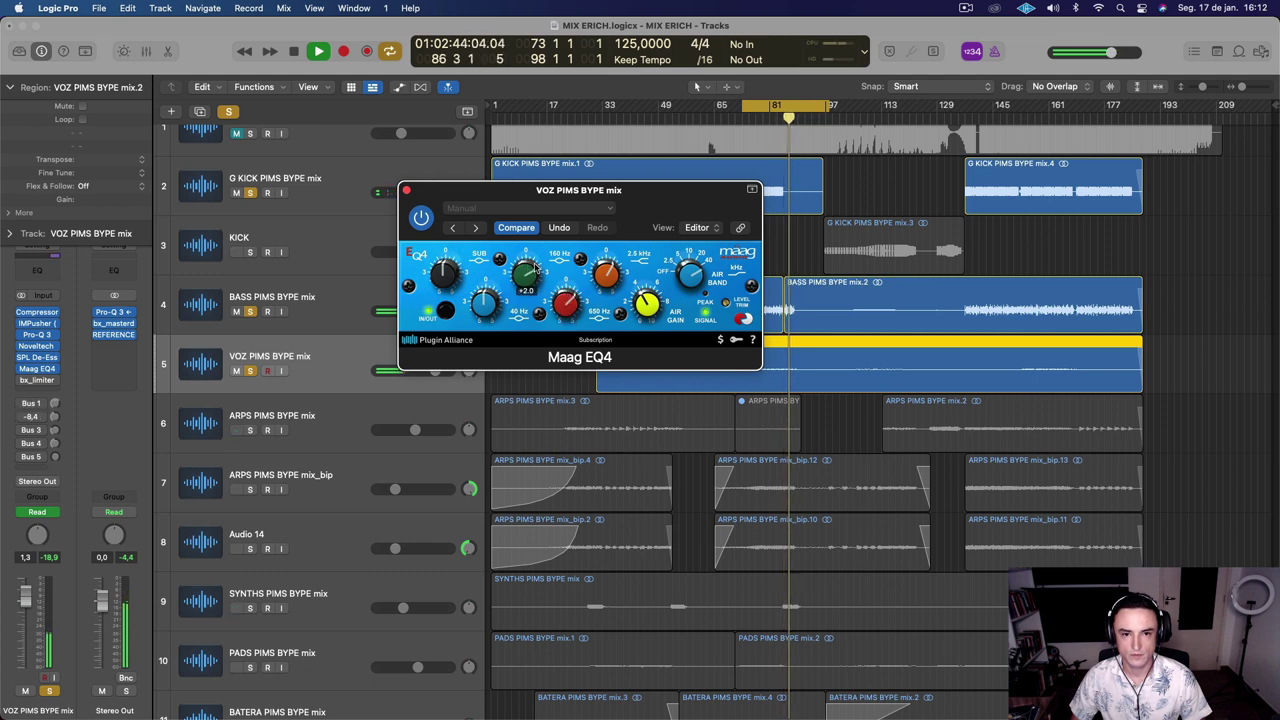
pyautogui.moveTo(535, 265); pyautogui.dragTo(532, 280)
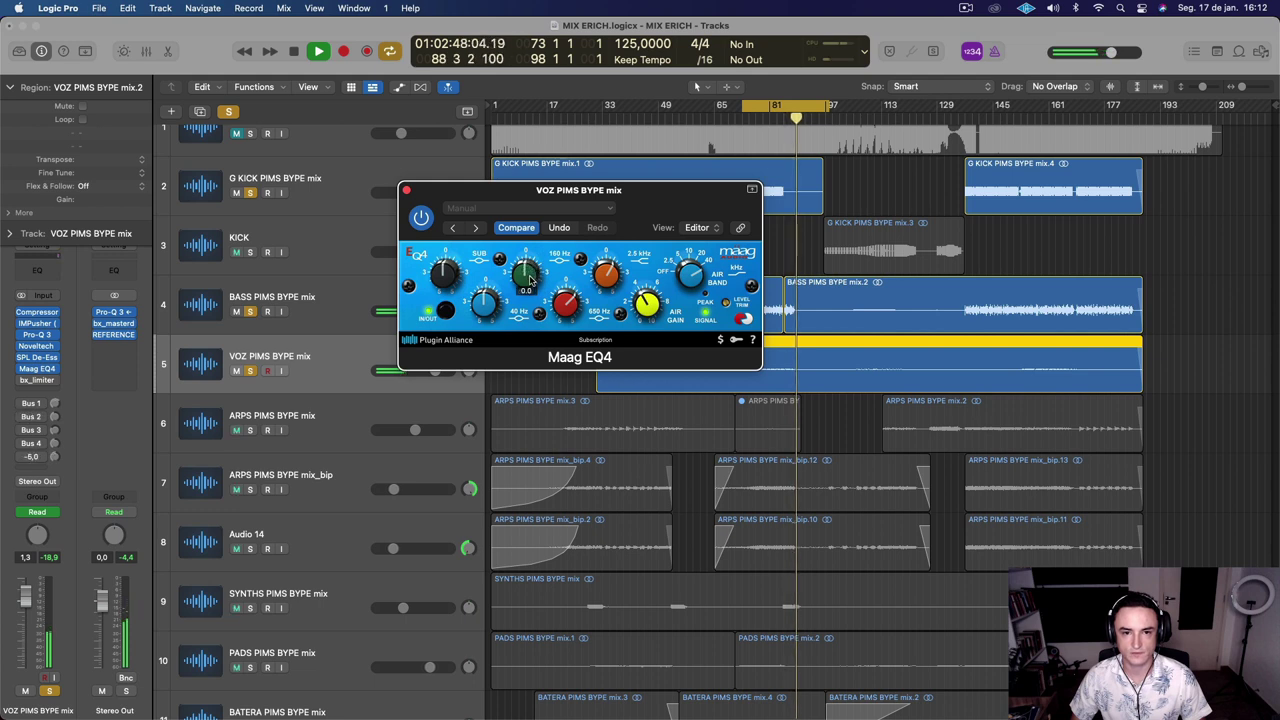
pyautogui.click(407, 191)
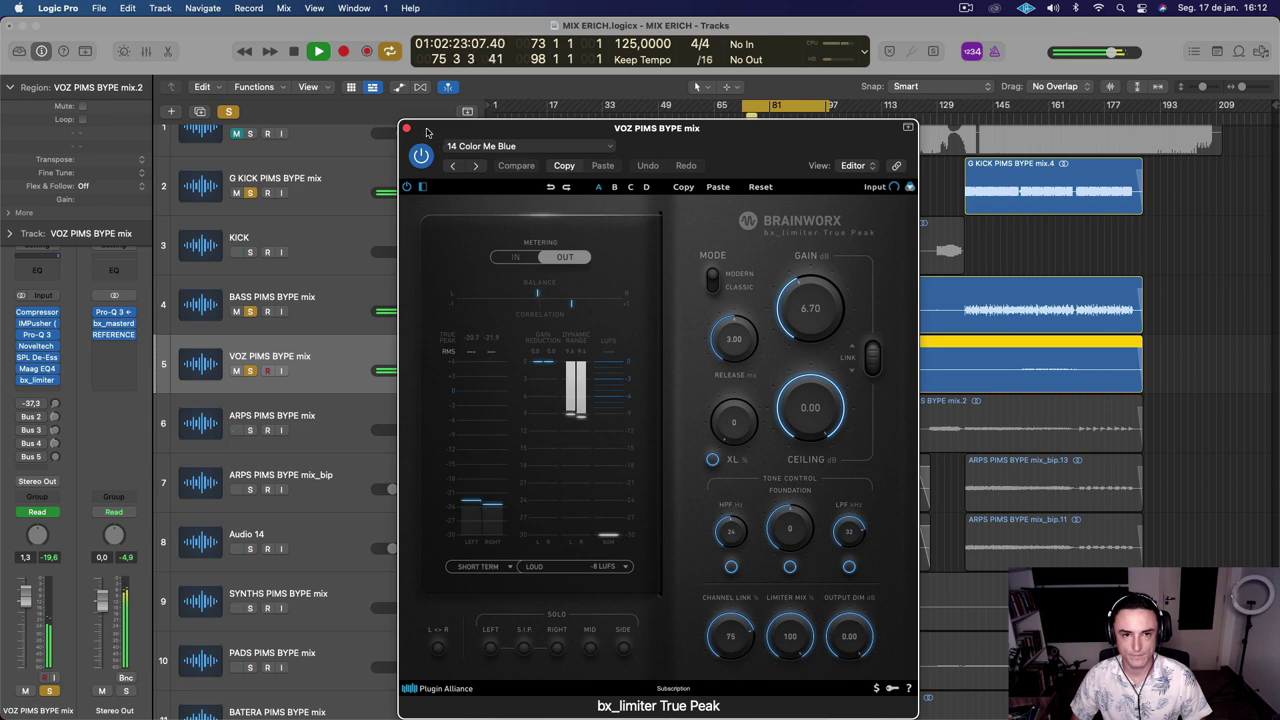
pyautogui.click(406, 129)
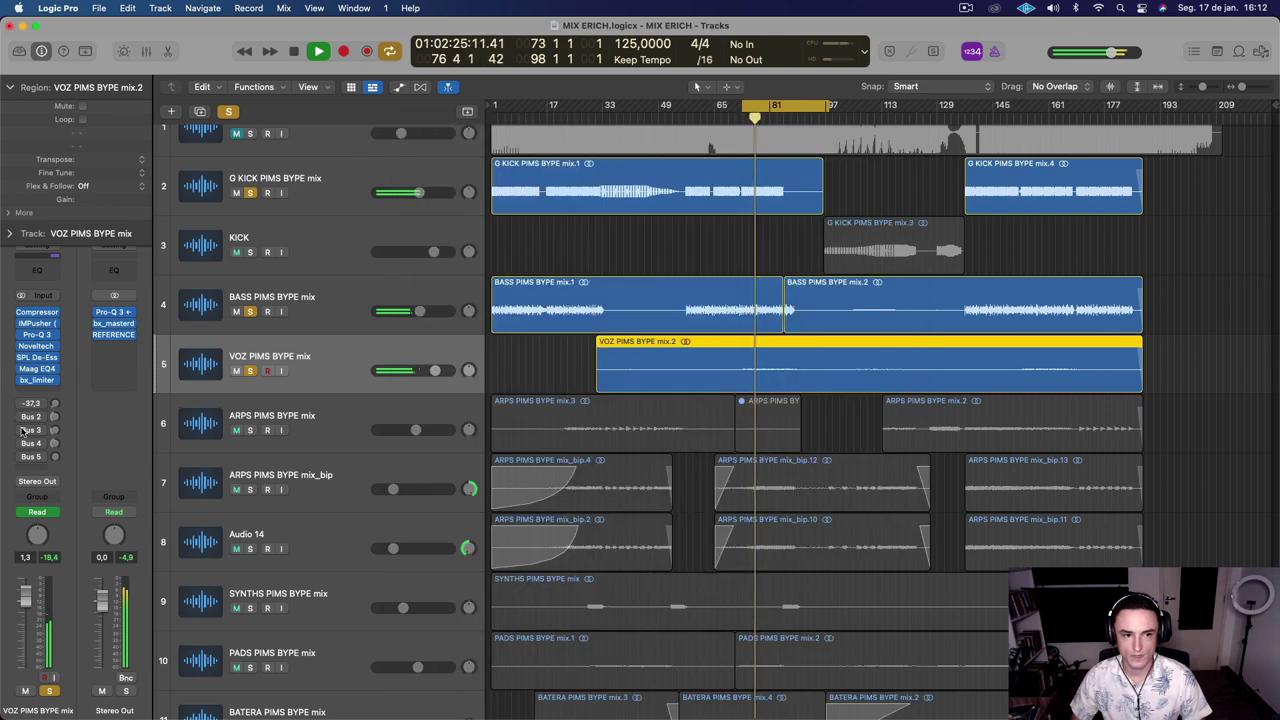
pyautogui.press('space')
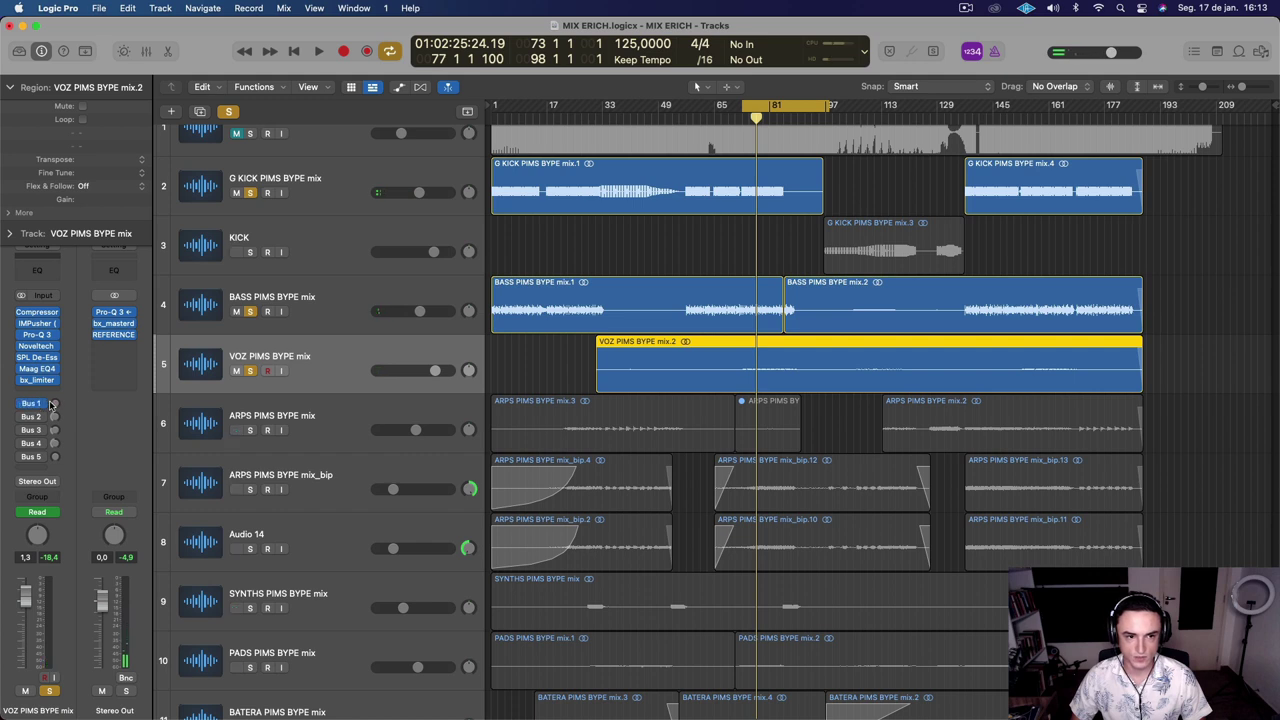
# Enable the Bus 1 send on the VOZ channel, show the track automation, and play the vocal with that send
pyautogui.click(52, 403)
pyautogui.click(62, 404)
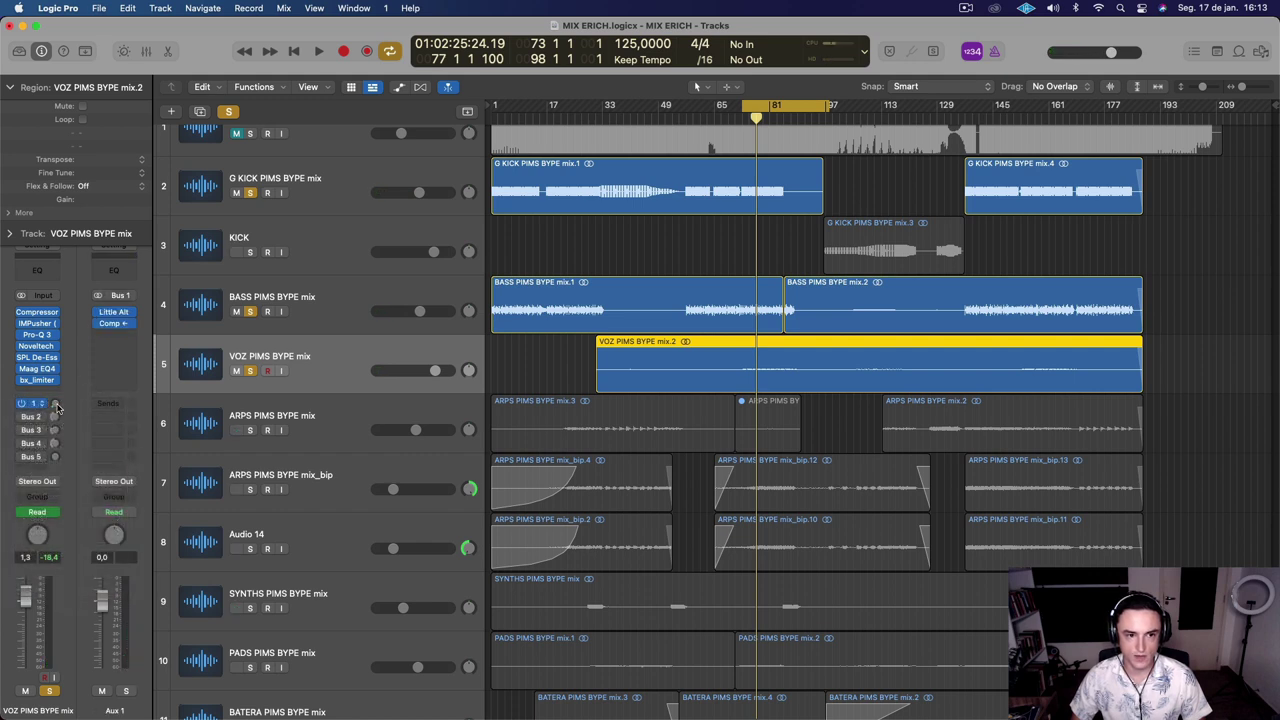
pyautogui.press('space')
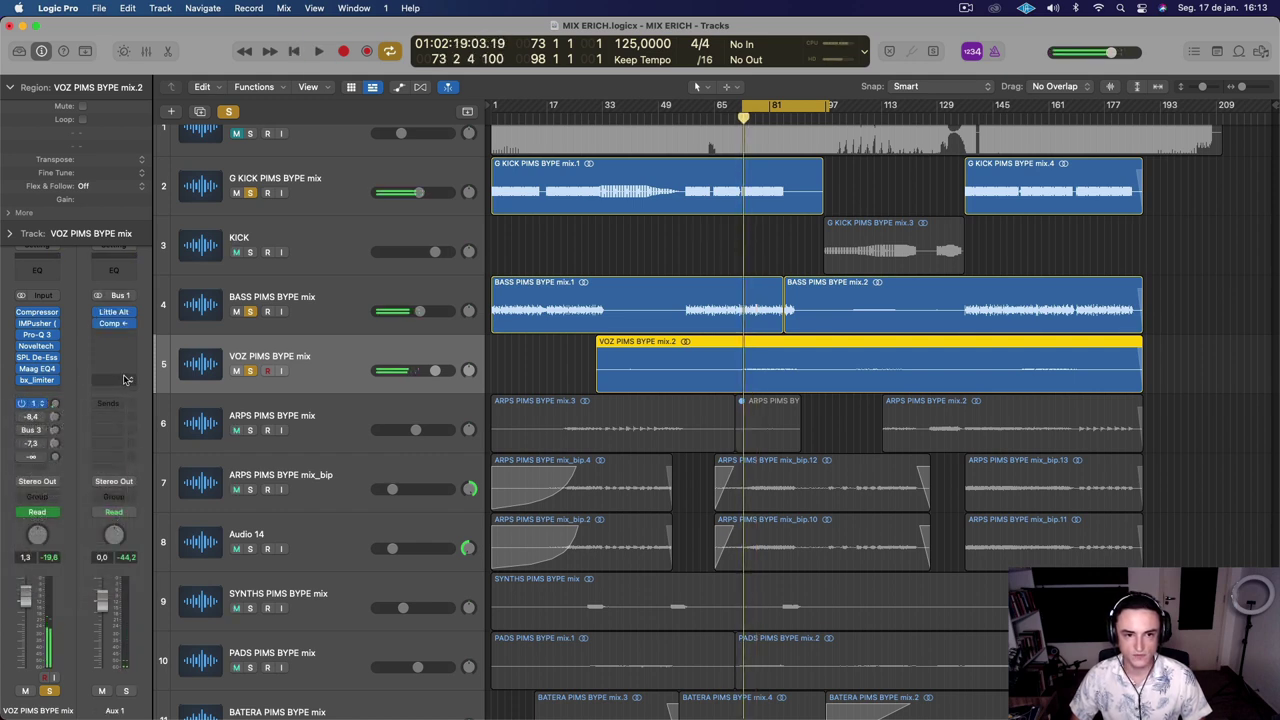
pyautogui.press('a')
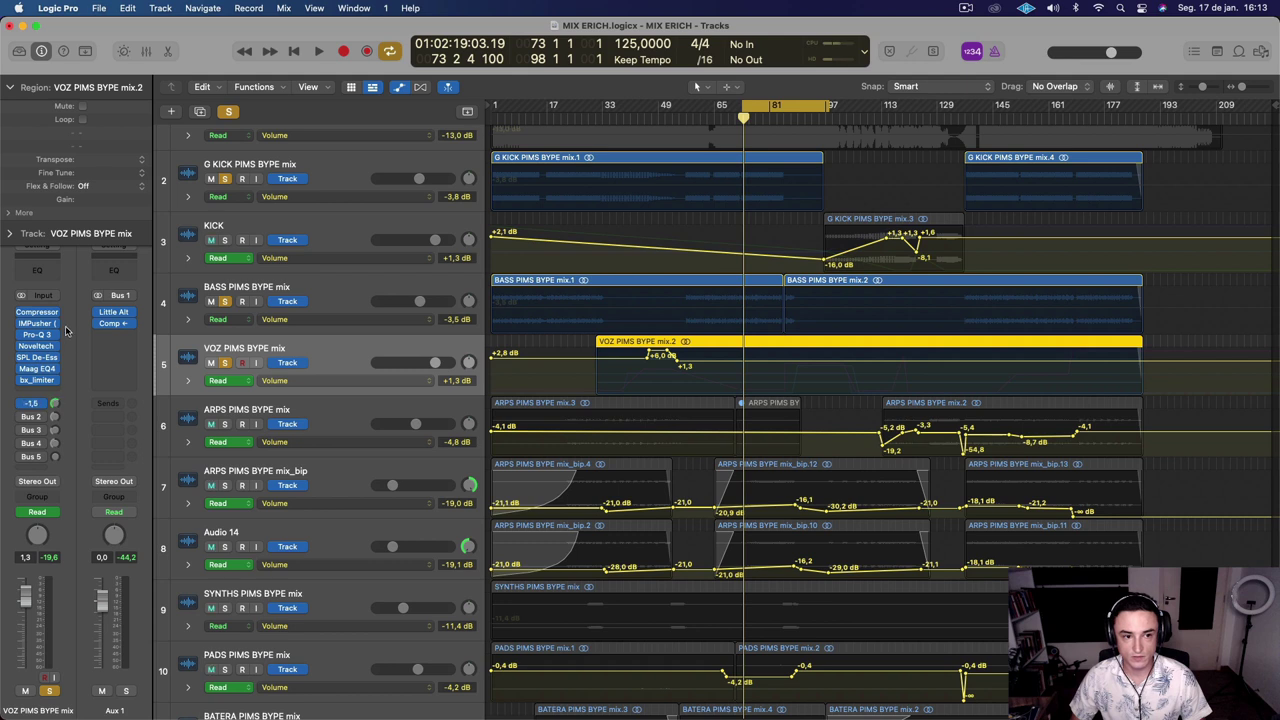
pyautogui.press('space')
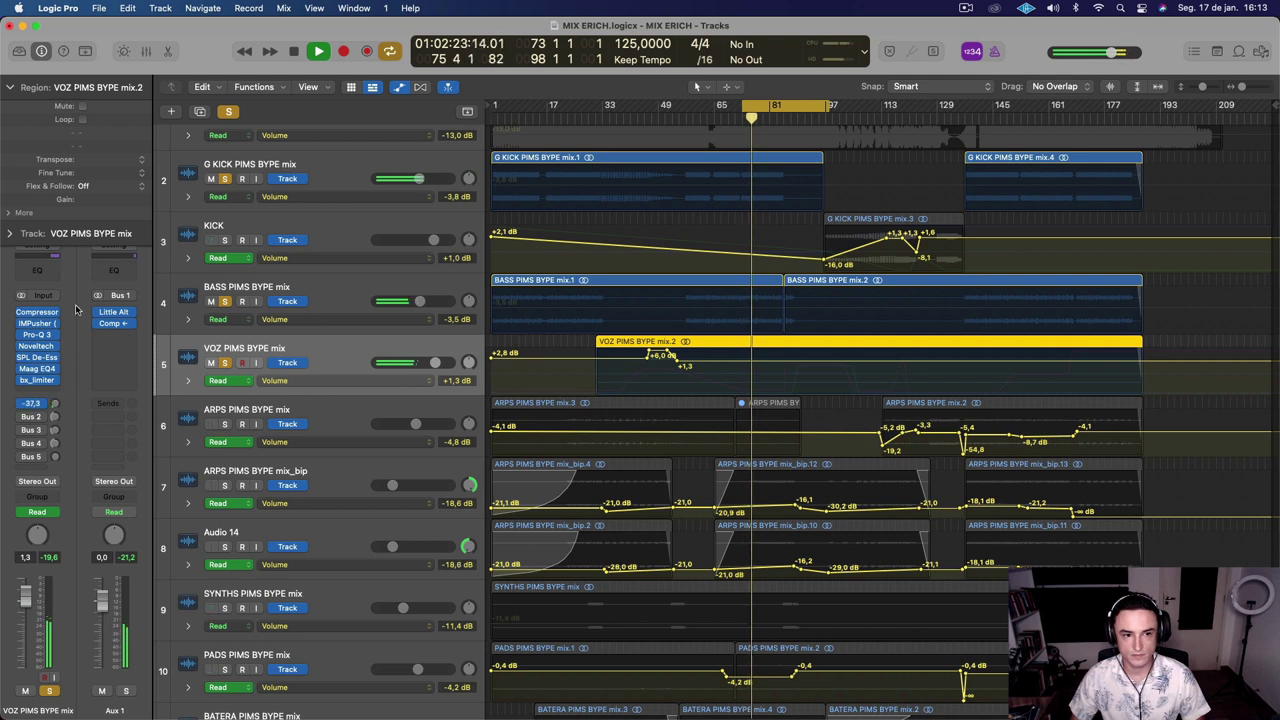
pyautogui.press('space')
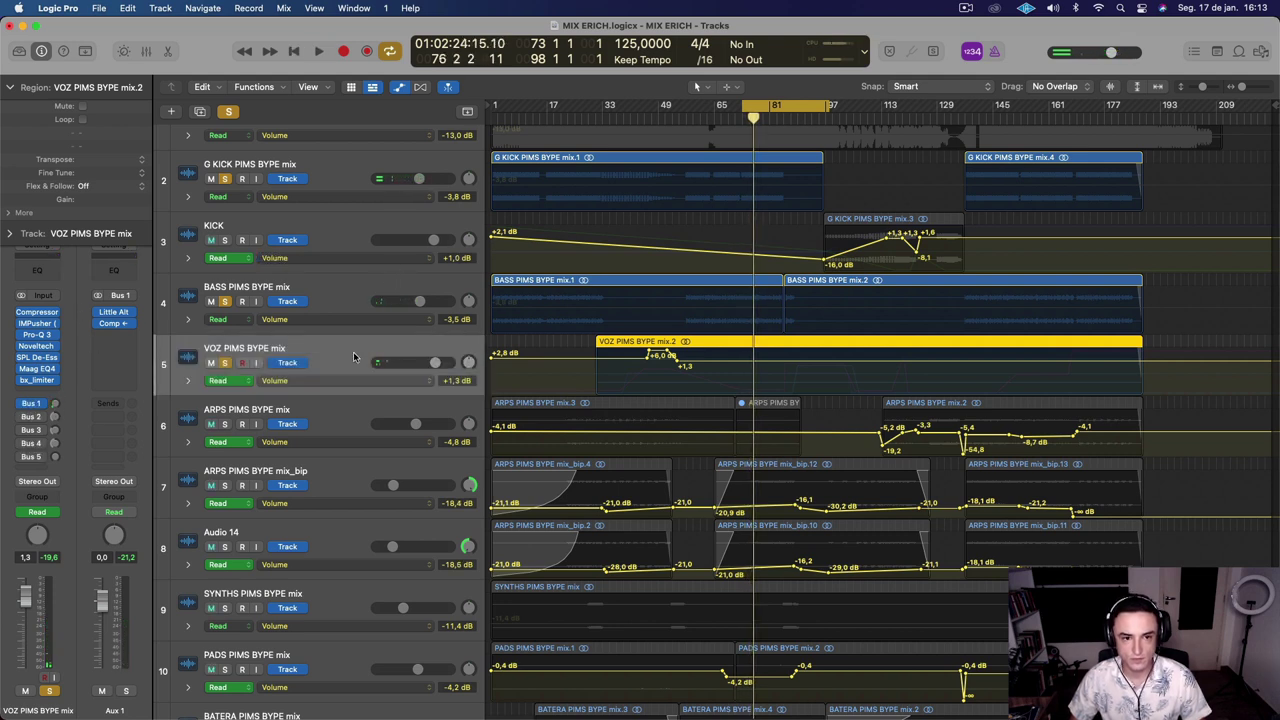
# Open Little AlterBoy on Aux 1, try the VOZ channel's Bus 1 send at 6.0 dB during playback, and undo it
pyautogui.click(114, 312)
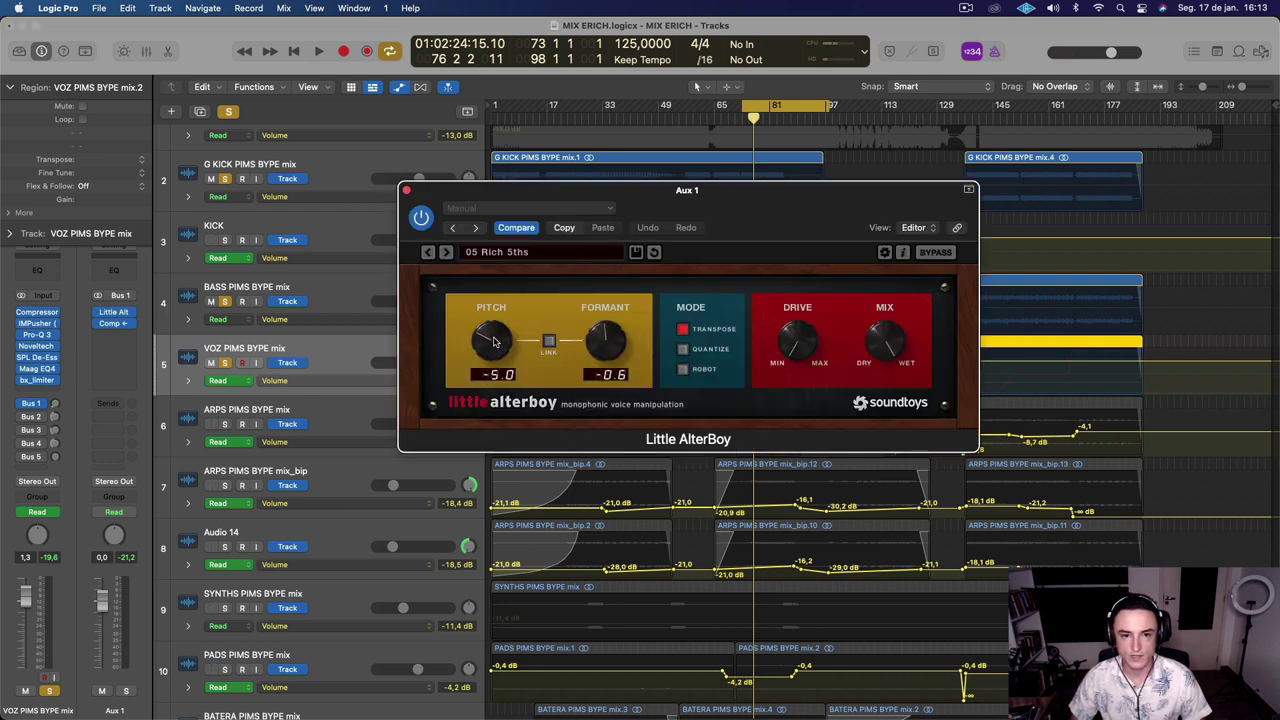
pyautogui.press('space')
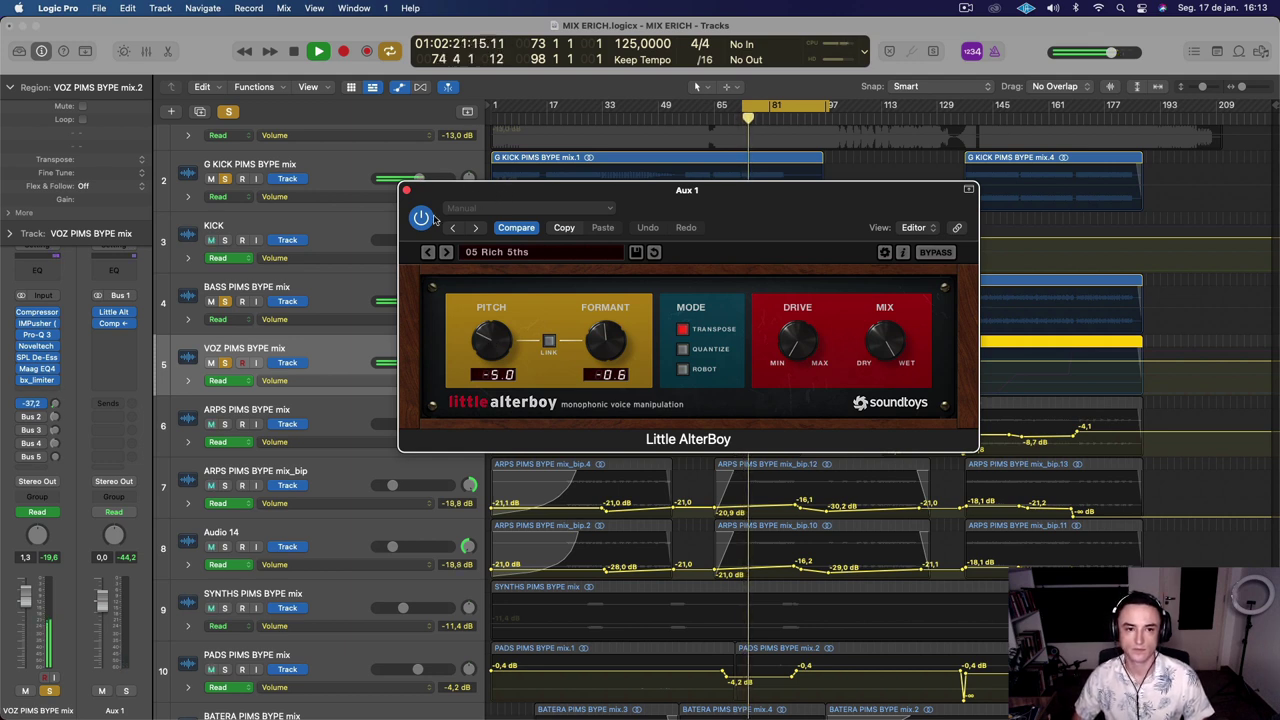
pyautogui.moveTo(56, 404); pyautogui.dragTo(89, 252)
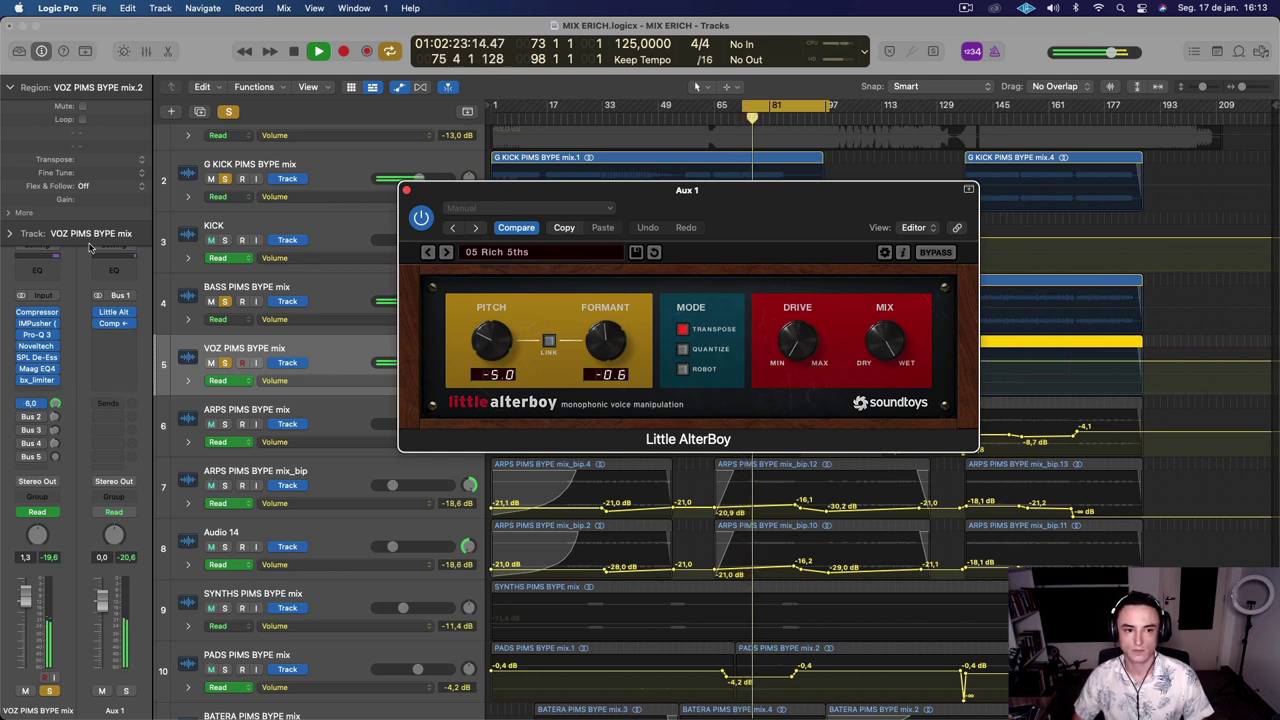
pyautogui.press('super+z')
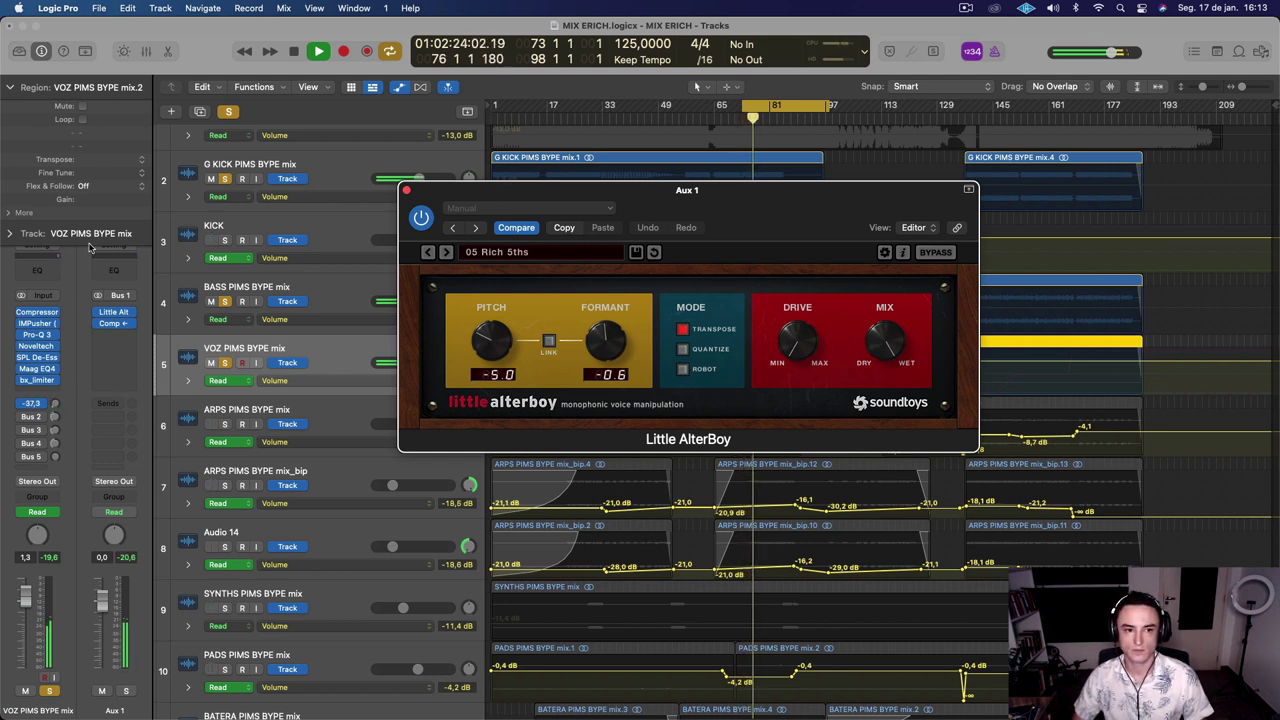
pyautogui.click(406, 190)
pyautogui.press('space')
# Display the Send 1 → Aux 1 automation on the VOZ track and play the cycle range moved to bars 87–112
pyautogui.click(334, 381)
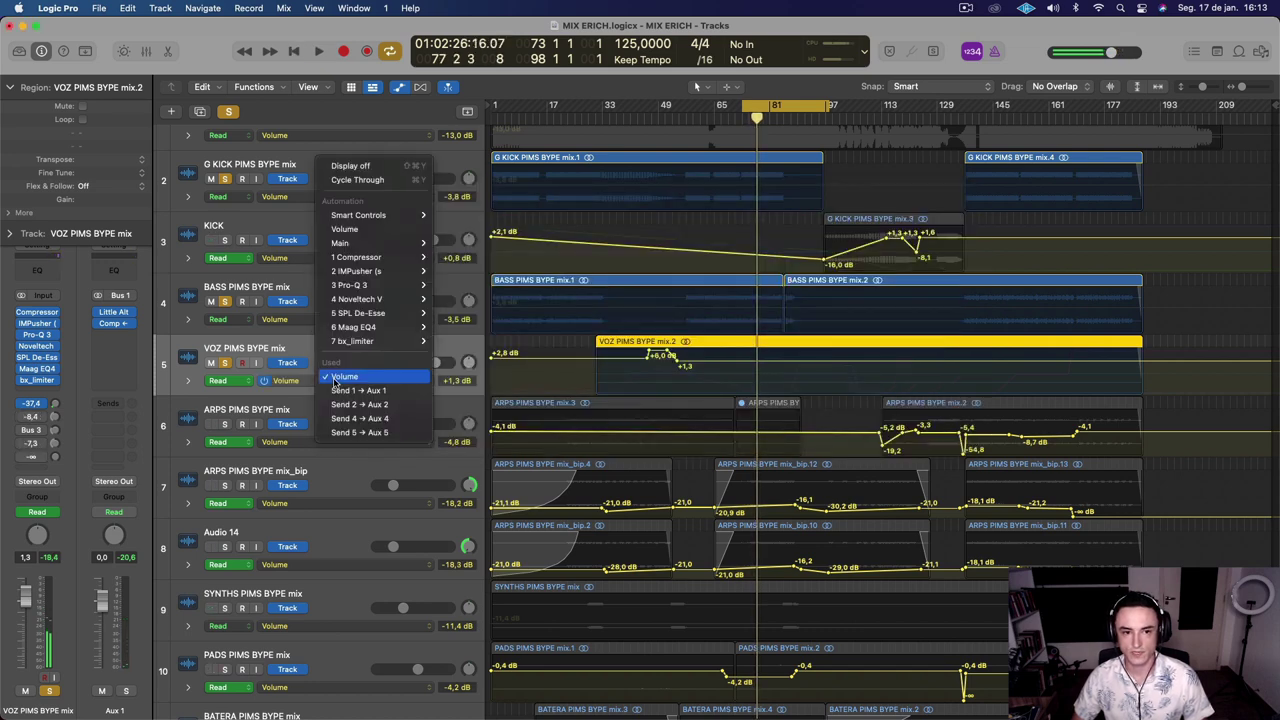
pyautogui.click(379, 391)
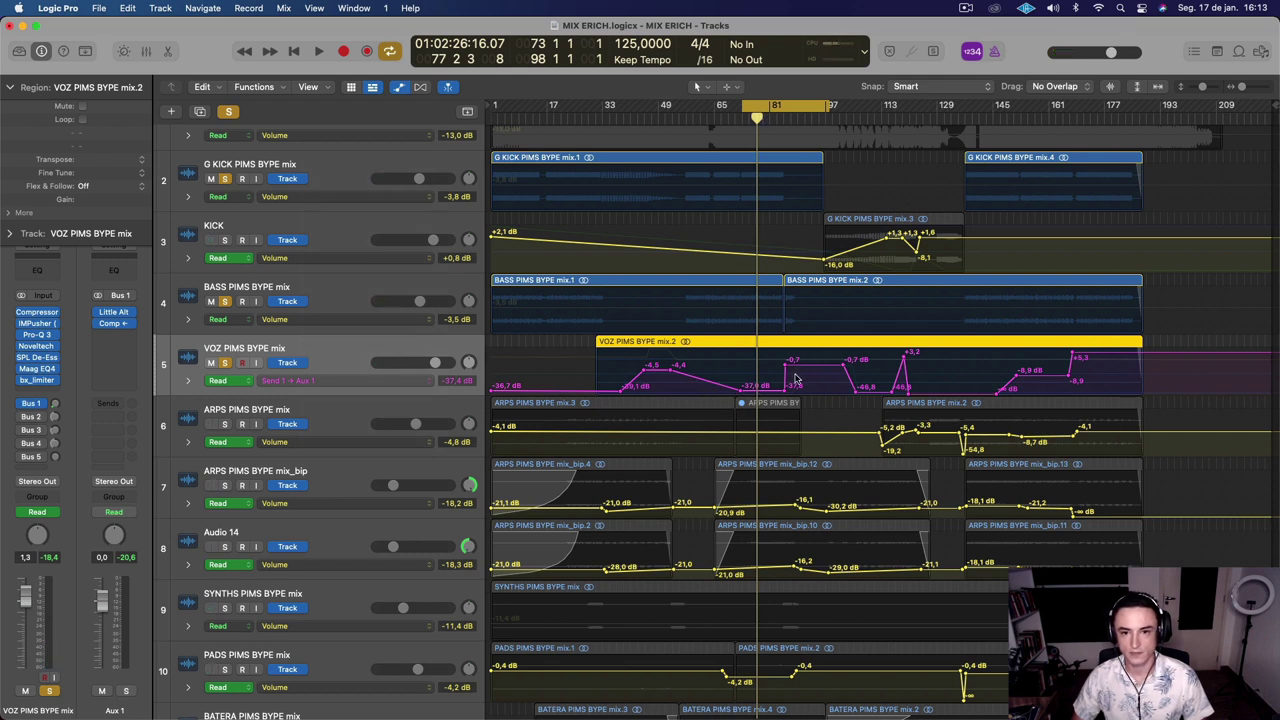
pyautogui.moveTo(777, 100); pyautogui.dragTo(826, 100)
pyautogui.press('space')
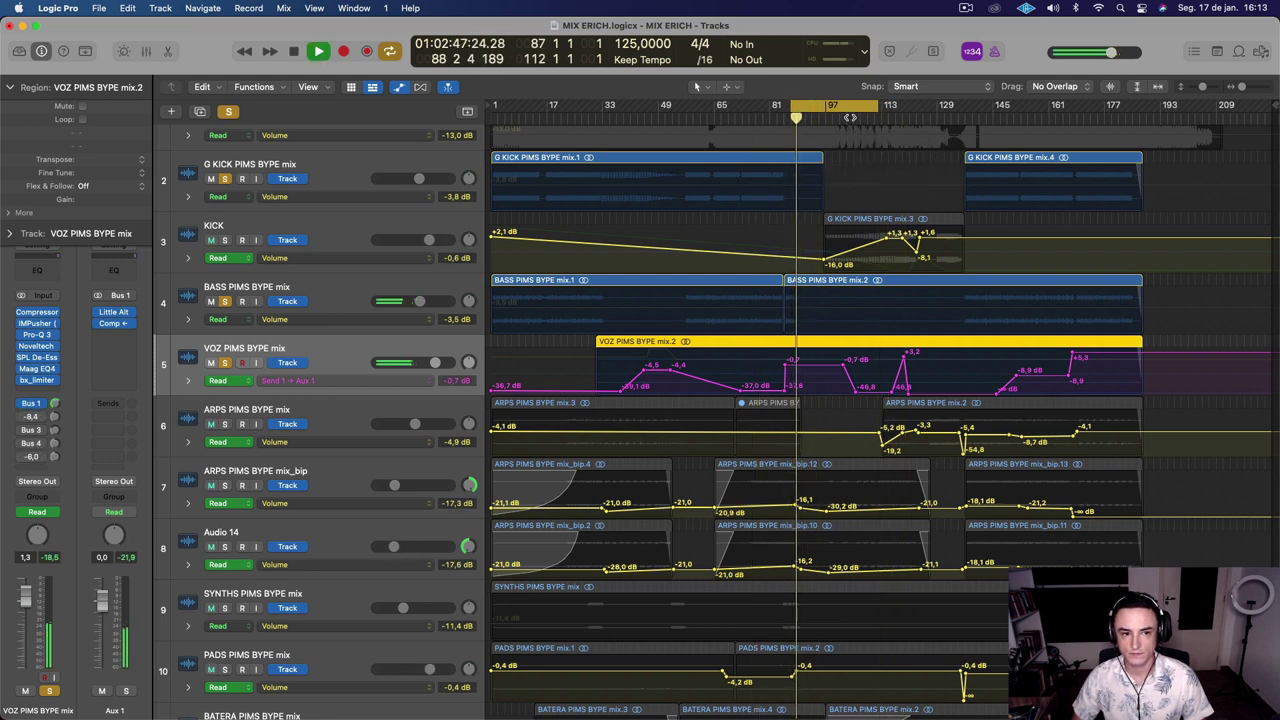
pyautogui.press('space')
# Enable the Bus 2 send on the VOZ channel and play the vocal with it
pyautogui.click(30, 415)
pyautogui.click(38, 405)
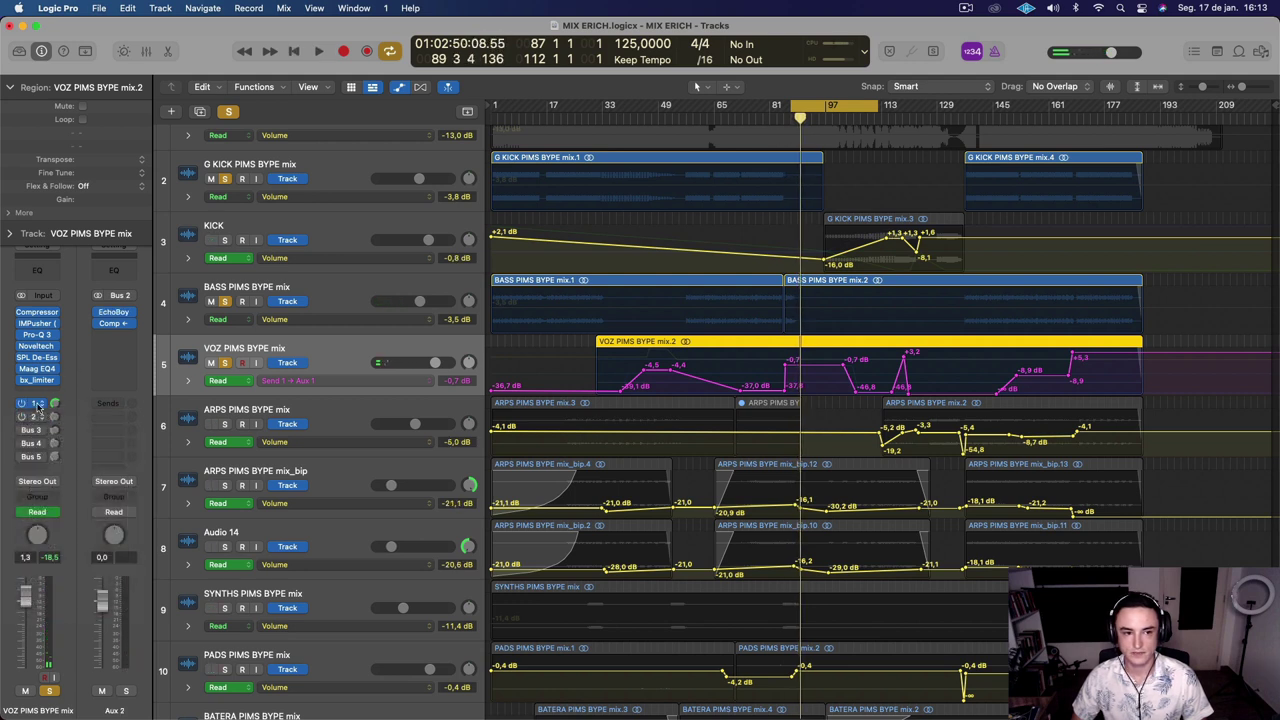
pyautogui.click(33, 420)
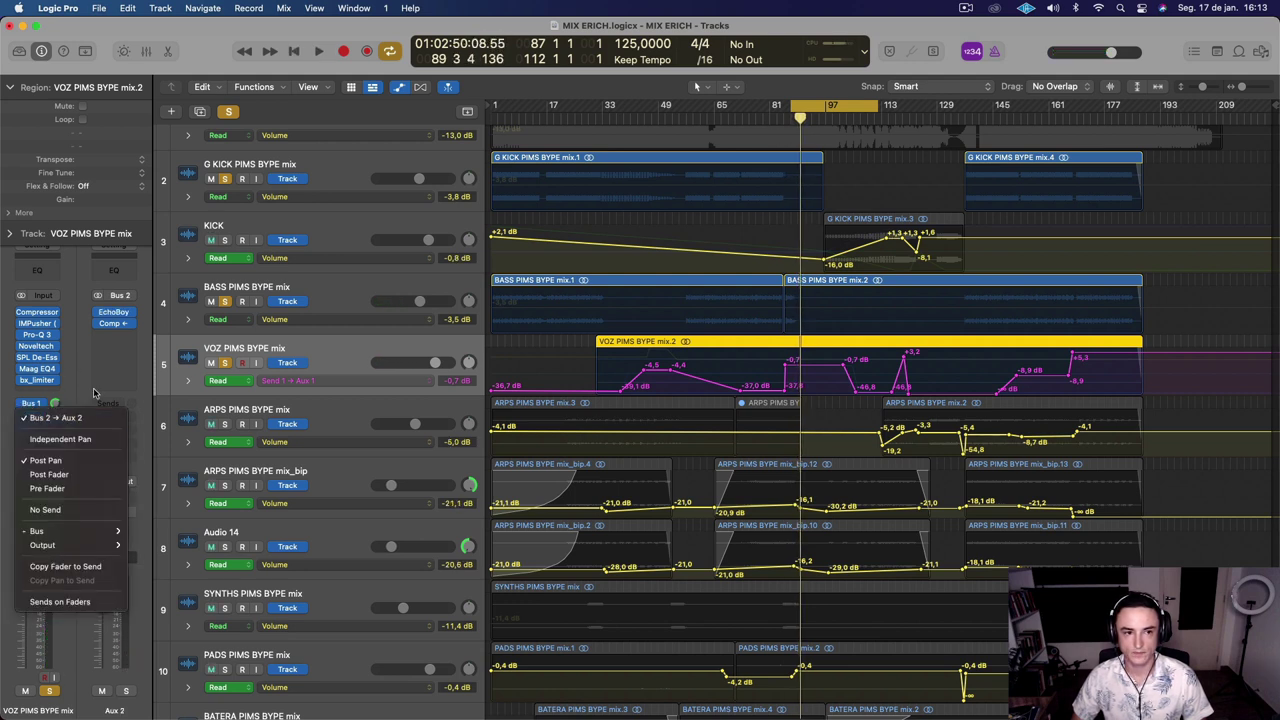
pyautogui.click(34, 420)
pyautogui.click(35, 420)
pyautogui.click(57, 416)
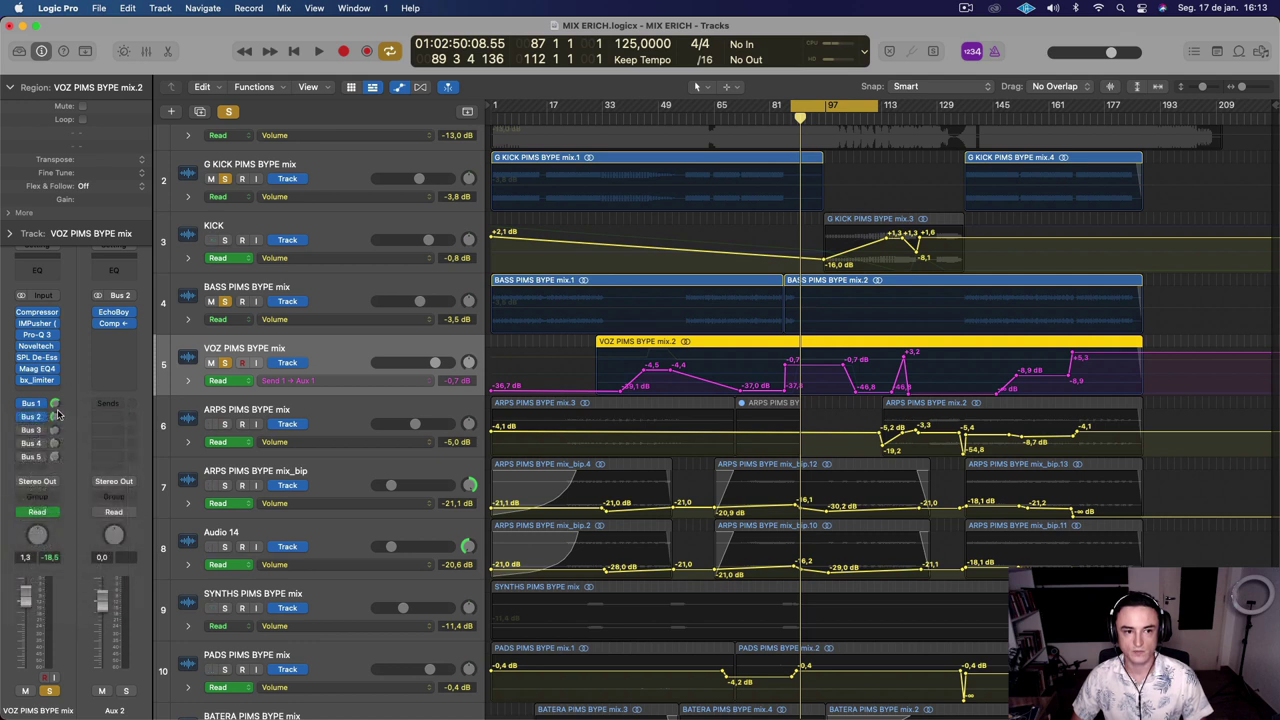
pyautogui.press('space')
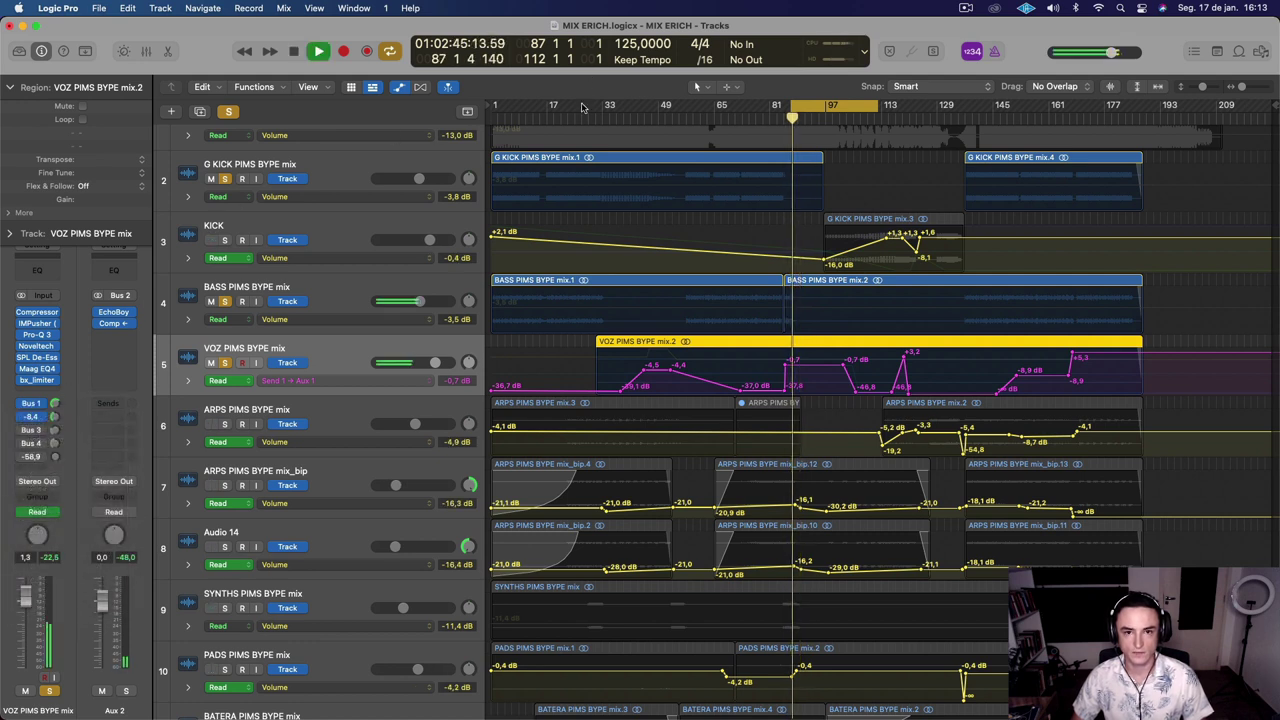
# Redraw the cycle range over bars 33–110, shift it to bars 40–117, and play the vocal from there
pyautogui.moveTo(604, 106); pyautogui.dragTo(871, 157)
pyautogui.press('space')
pyautogui.press('space')
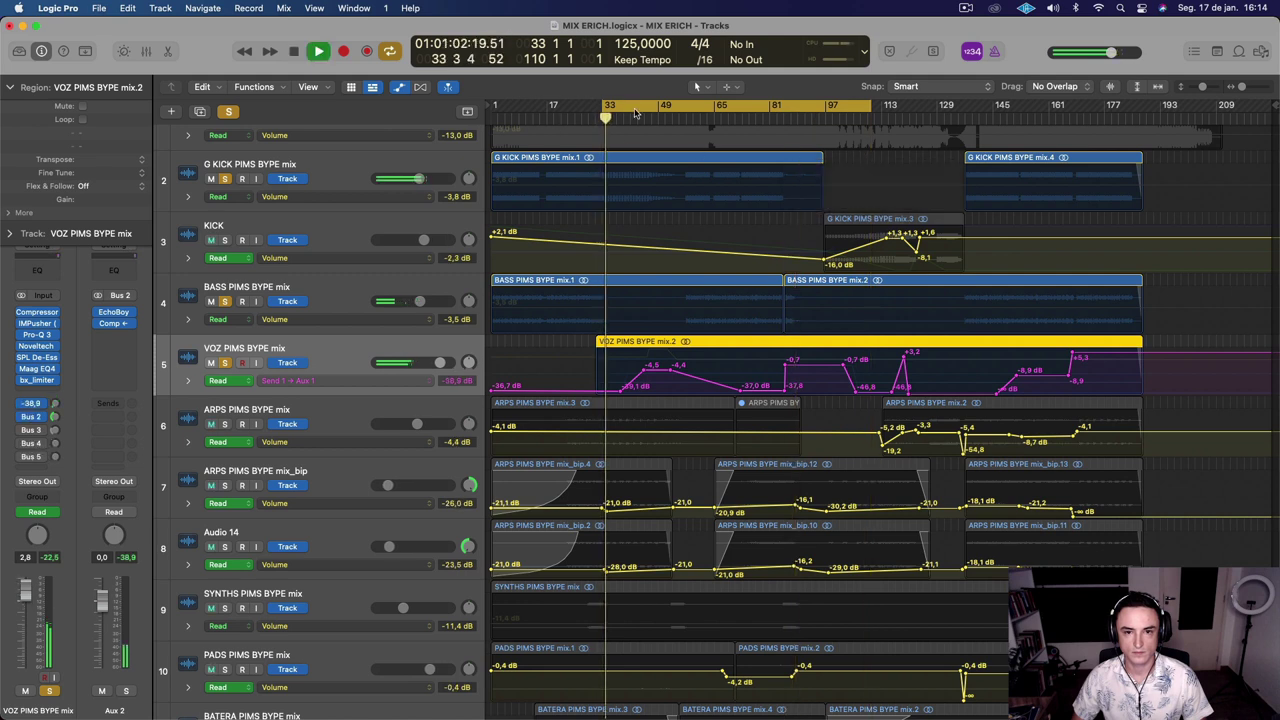
pyautogui.moveTo(636, 106); pyautogui.dragTo(656, 106)
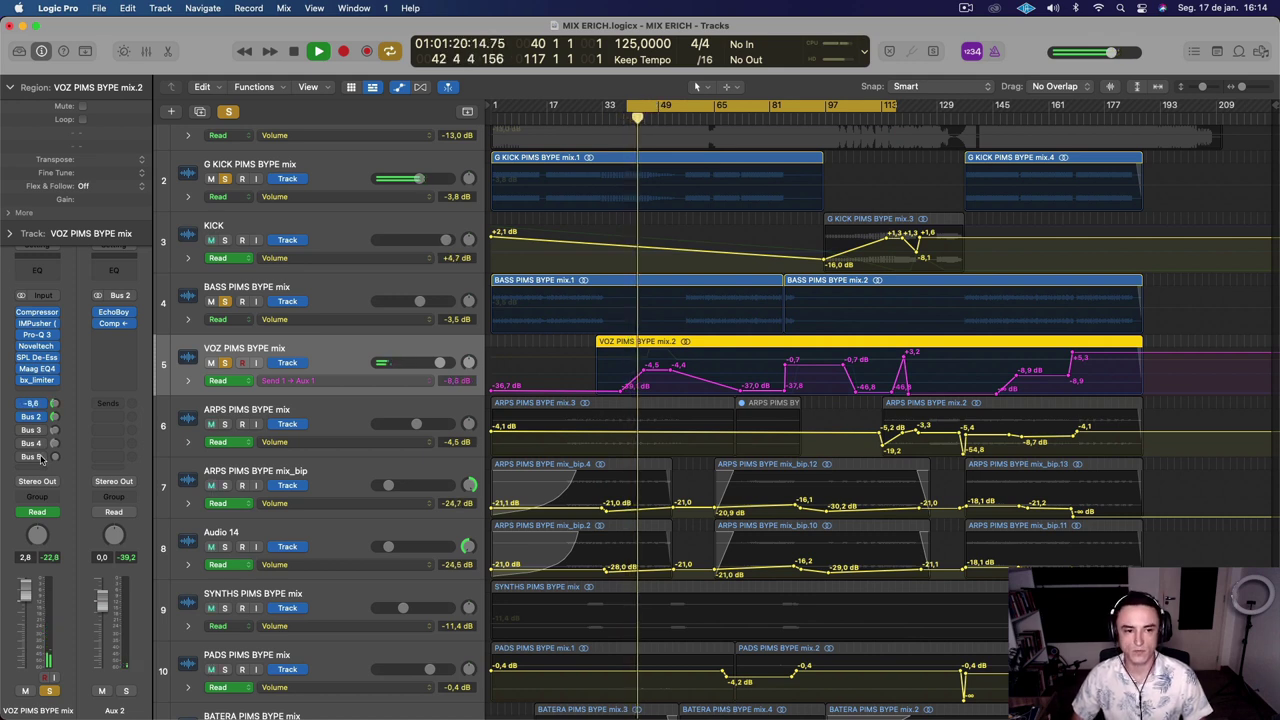
pyautogui.press('space')
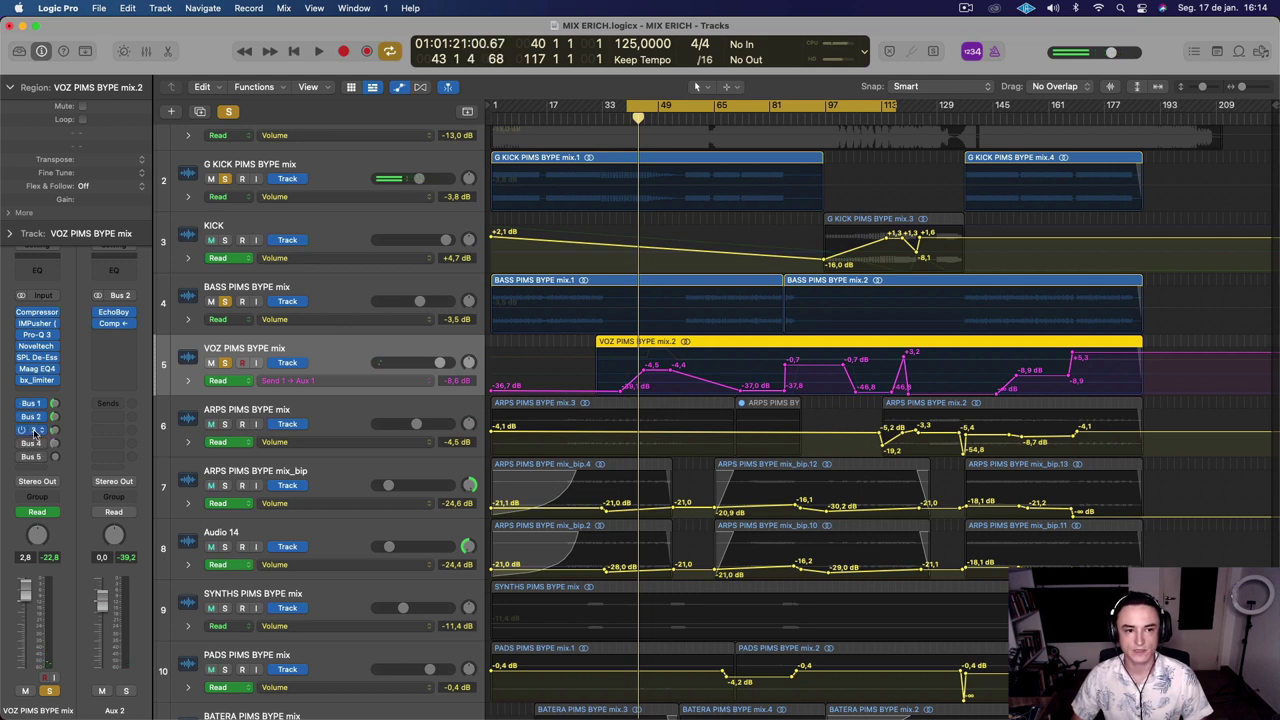
# Enable the Bus 3 send on the VOZ channel and play the vocal with it
pyautogui.click(35, 430)
pyautogui.click(72, 427)
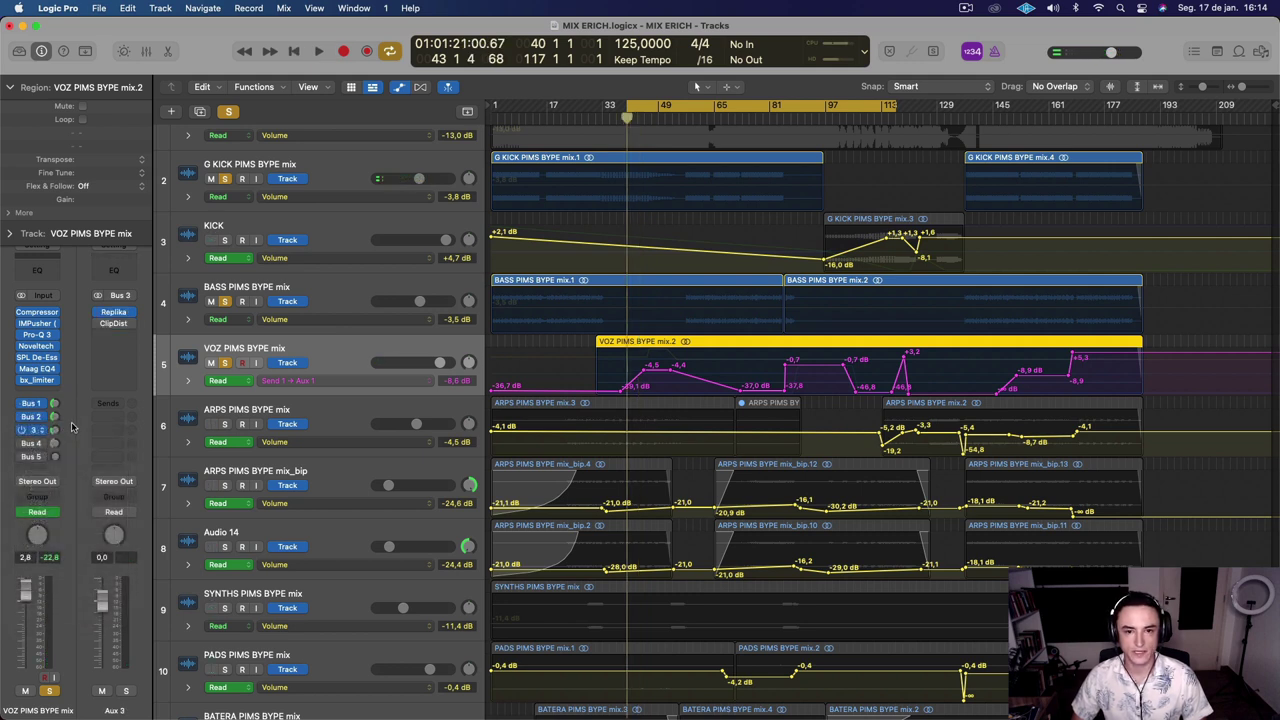
pyautogui.press('space')
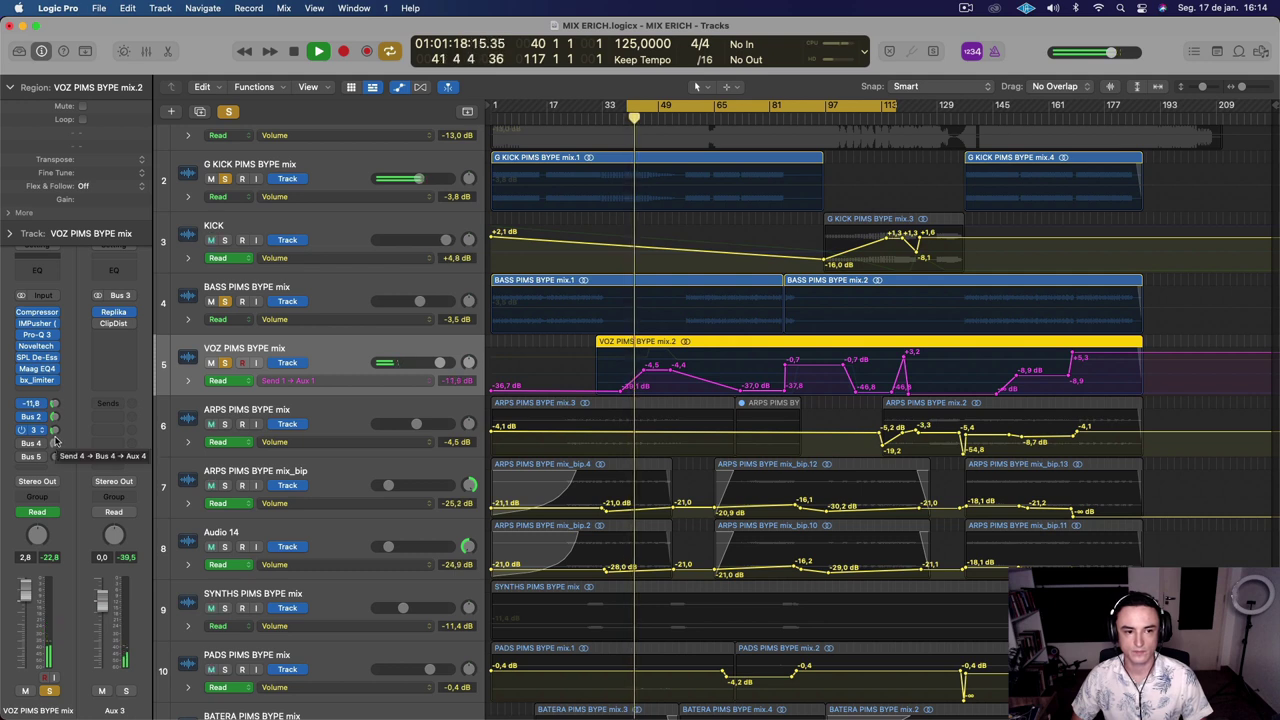
# Enable the Bus 4 send on the VOZ channel and play the vocal while showing the ValhallaRoom reverb on Aux 4
pyautogui.press('space')
pyautogui.click(36, 443)
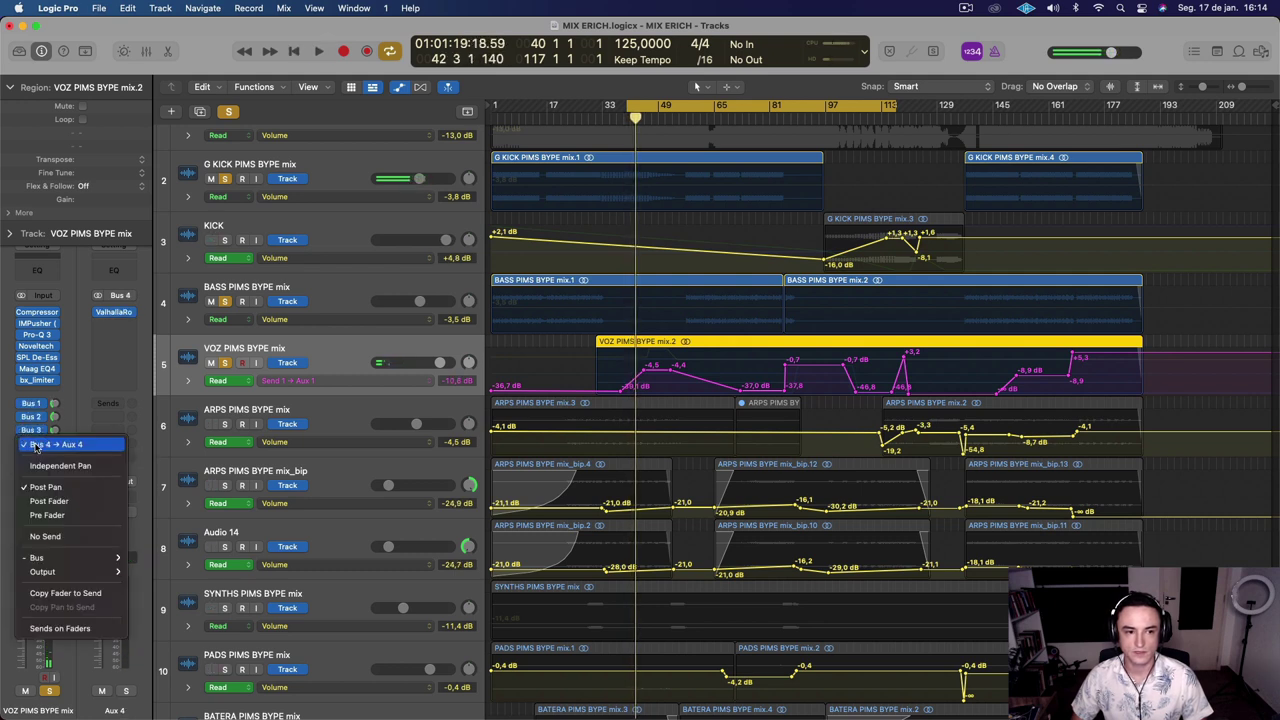
pyautogui.click(74, 412)
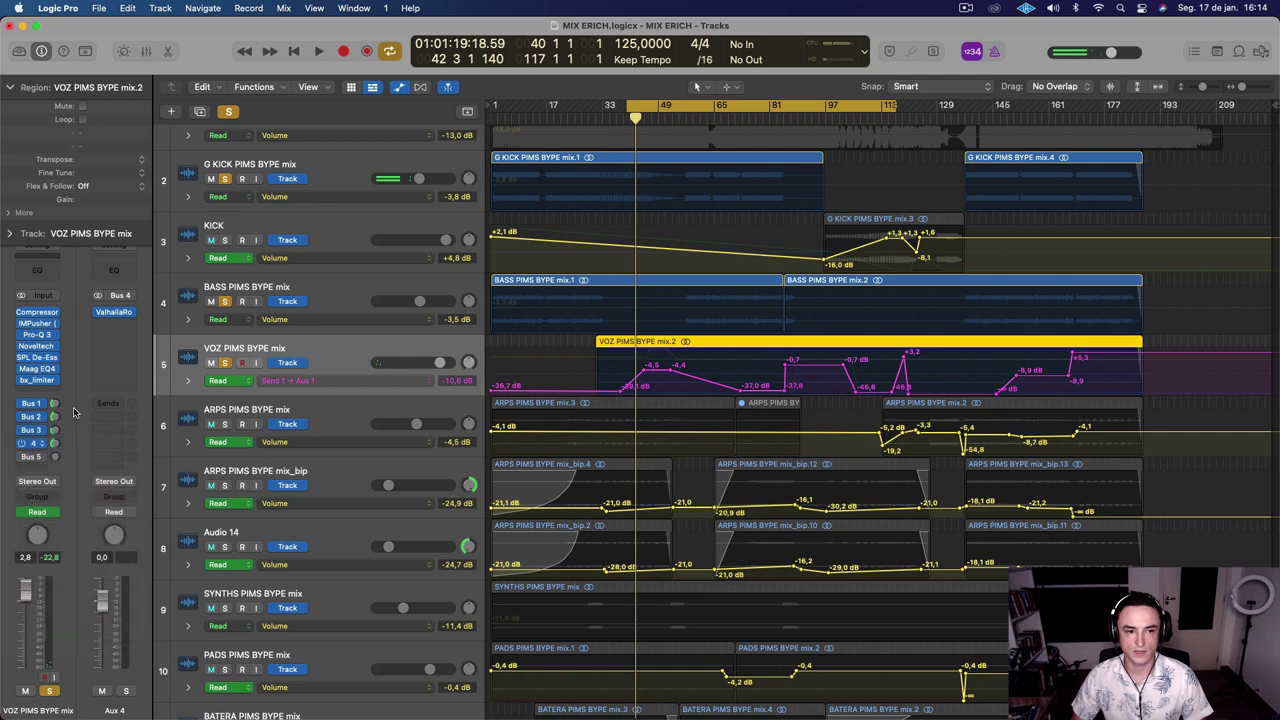
pyautogui.click(117, 314)
pyautogui.press('space')
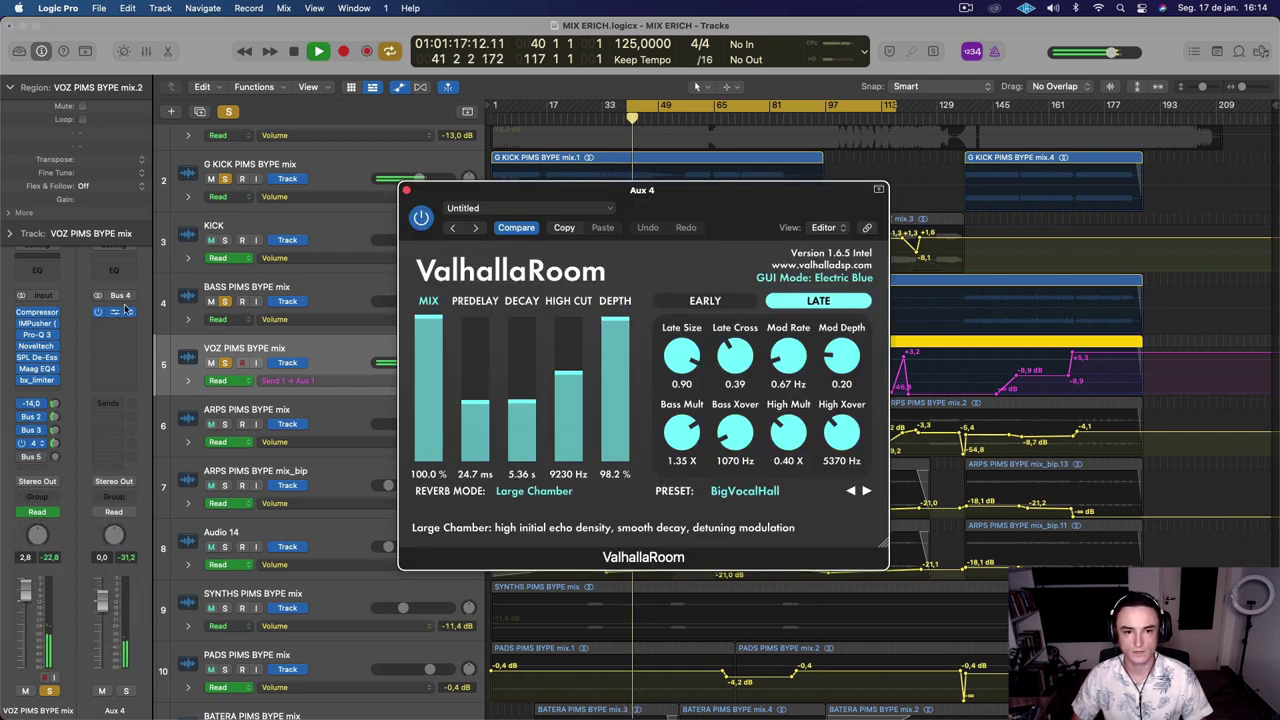
pyautogui.click(406, 190)
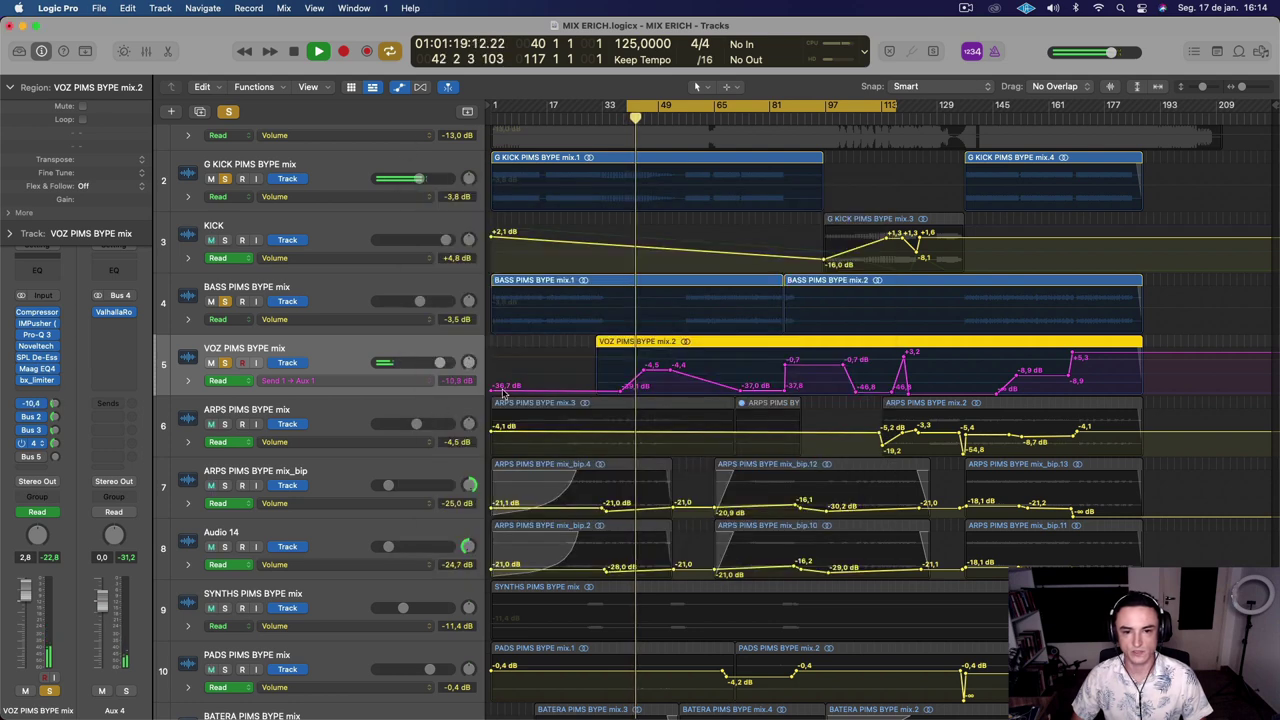
# Display the Send 4 → Aux 4 automation on the VOZ track and replay the vocal from the cycle start
pyautogui.click(350, 381)
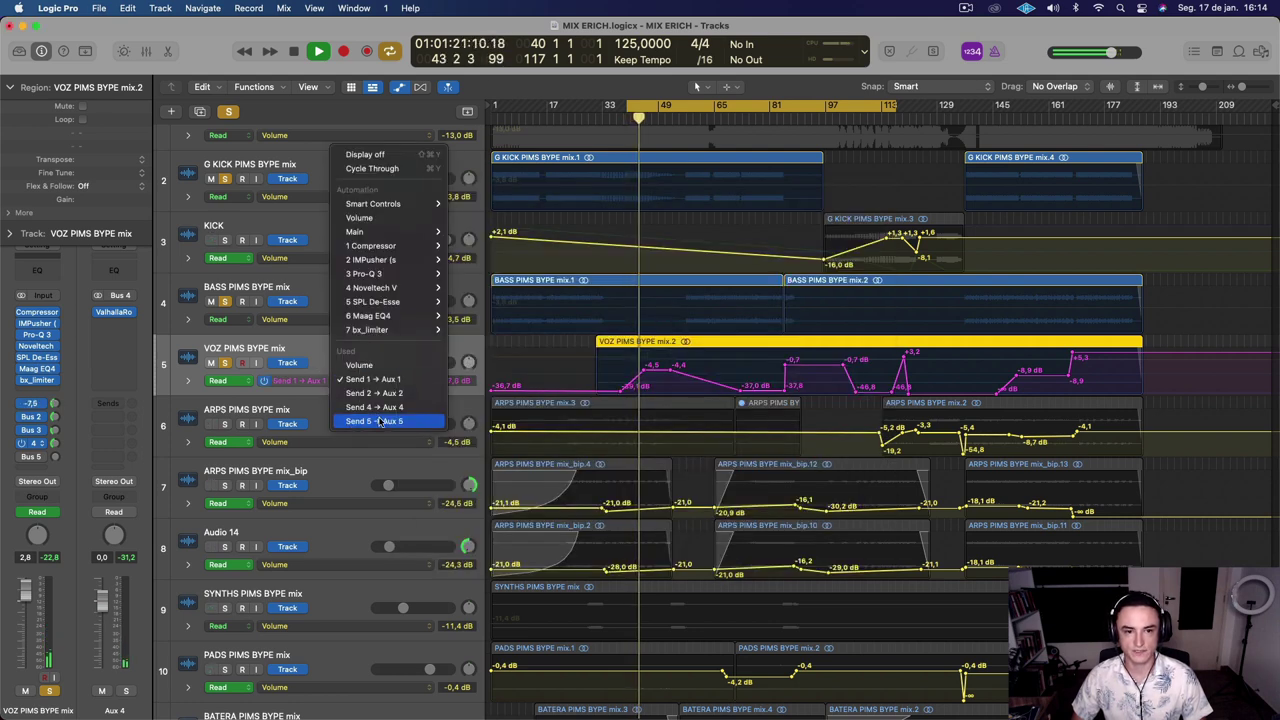
pyautogui.click(386, 410)
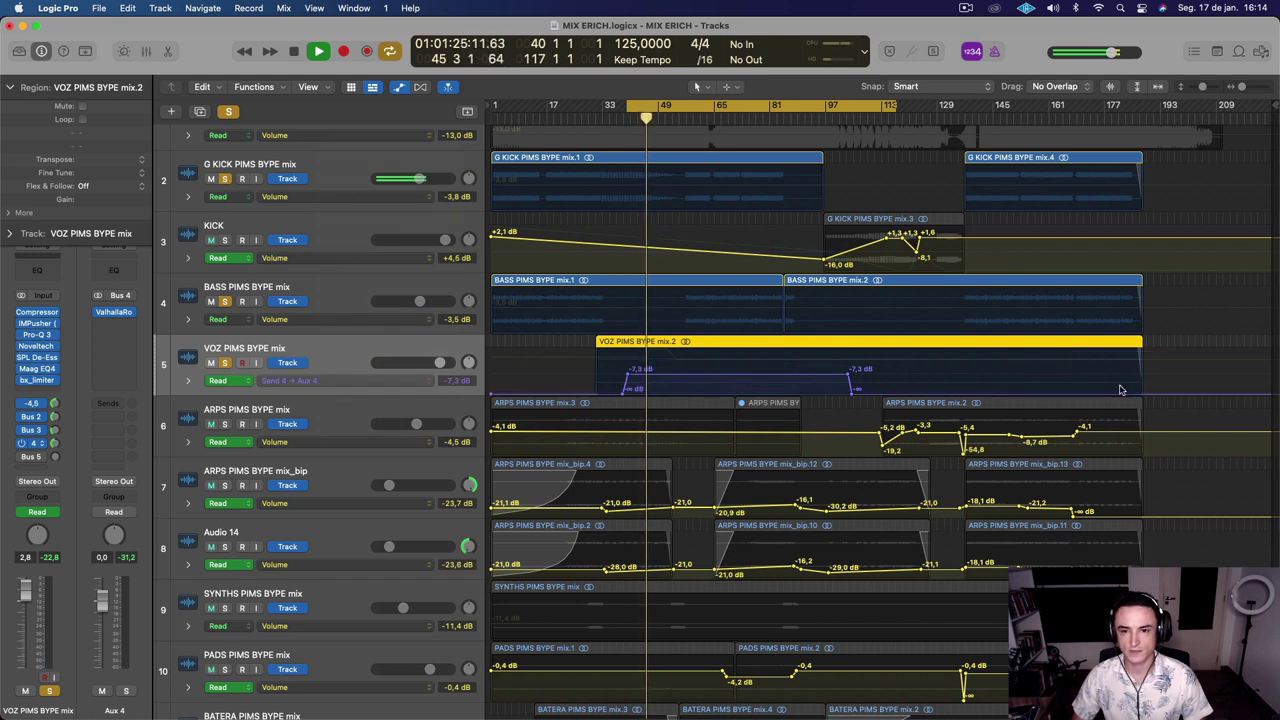
pyautogui.press('space')
pyautogui.press('space')
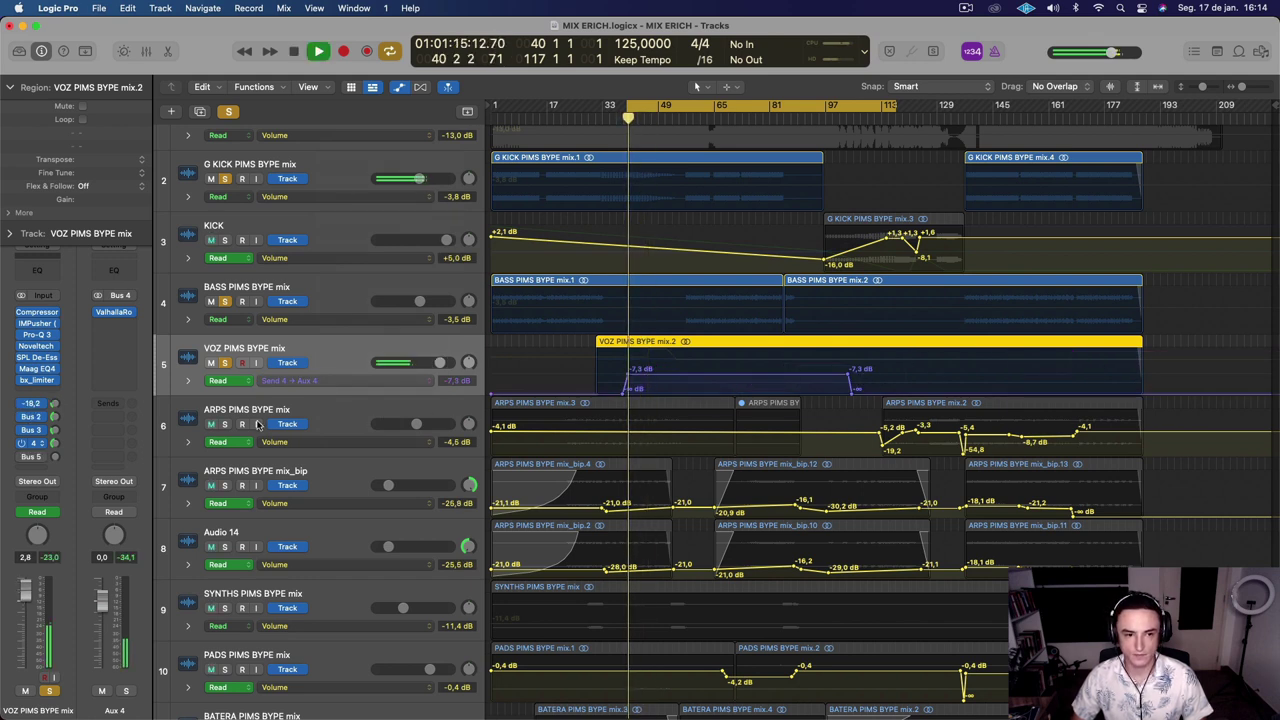
pyautogui.press('space')
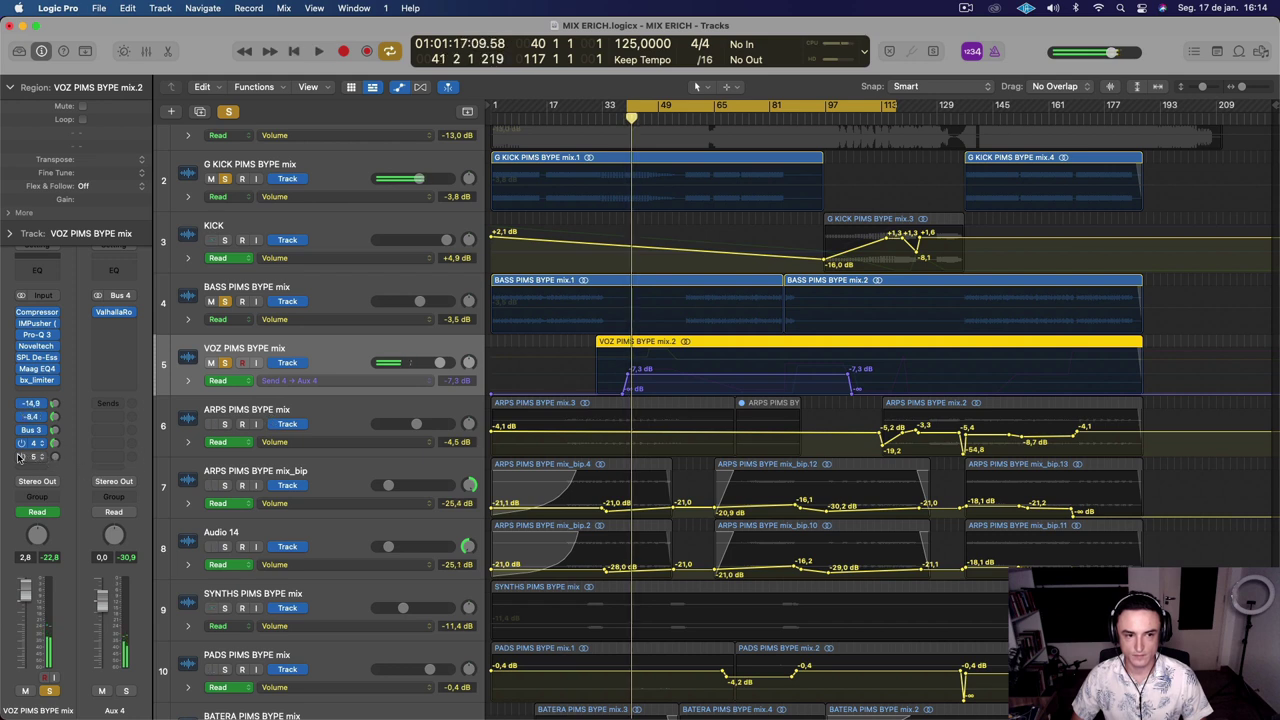
# Enable the Bus 5 send on the VOZ channel and play the vocal with it
pyautogui.click(37, 457)
pyautogui.click(37, 459)
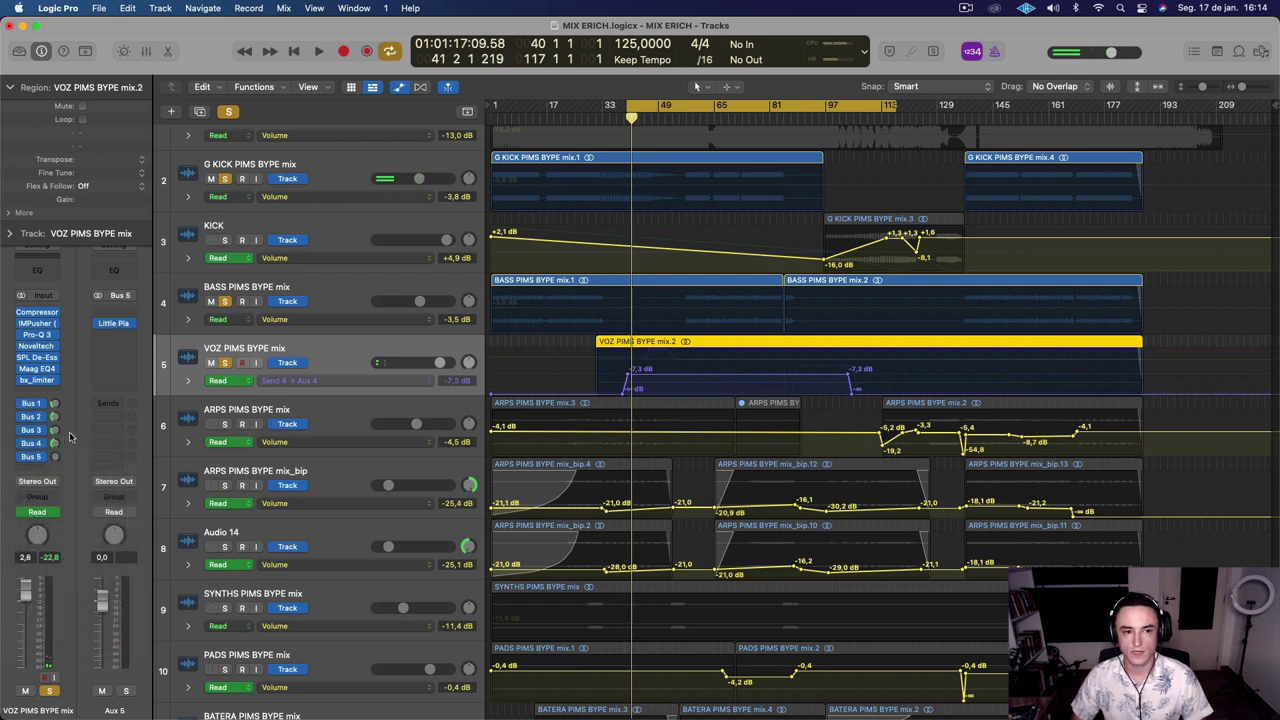
pyautogui.press('space')
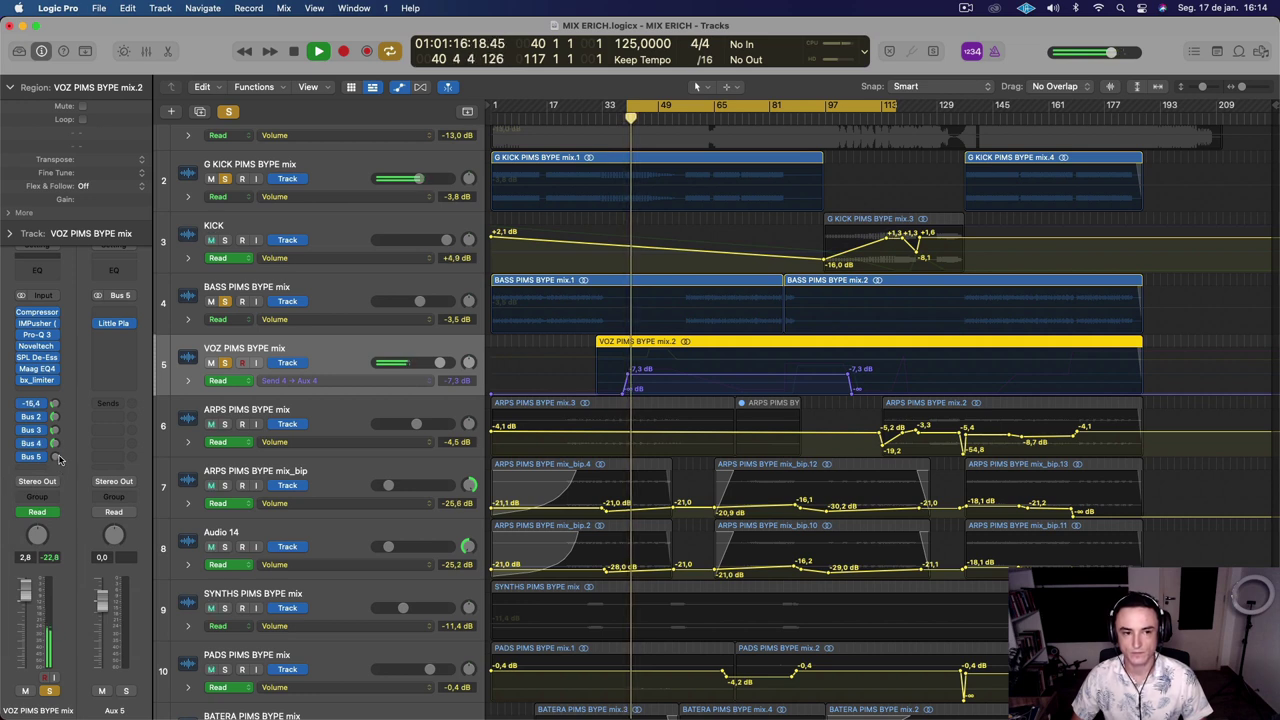
pyautogui.press('space')
# Display the Send 5 → Aux 5 automation on the VOZ track and play the cycle range moved to bars 88–165
pyautogui.click(352, 384)
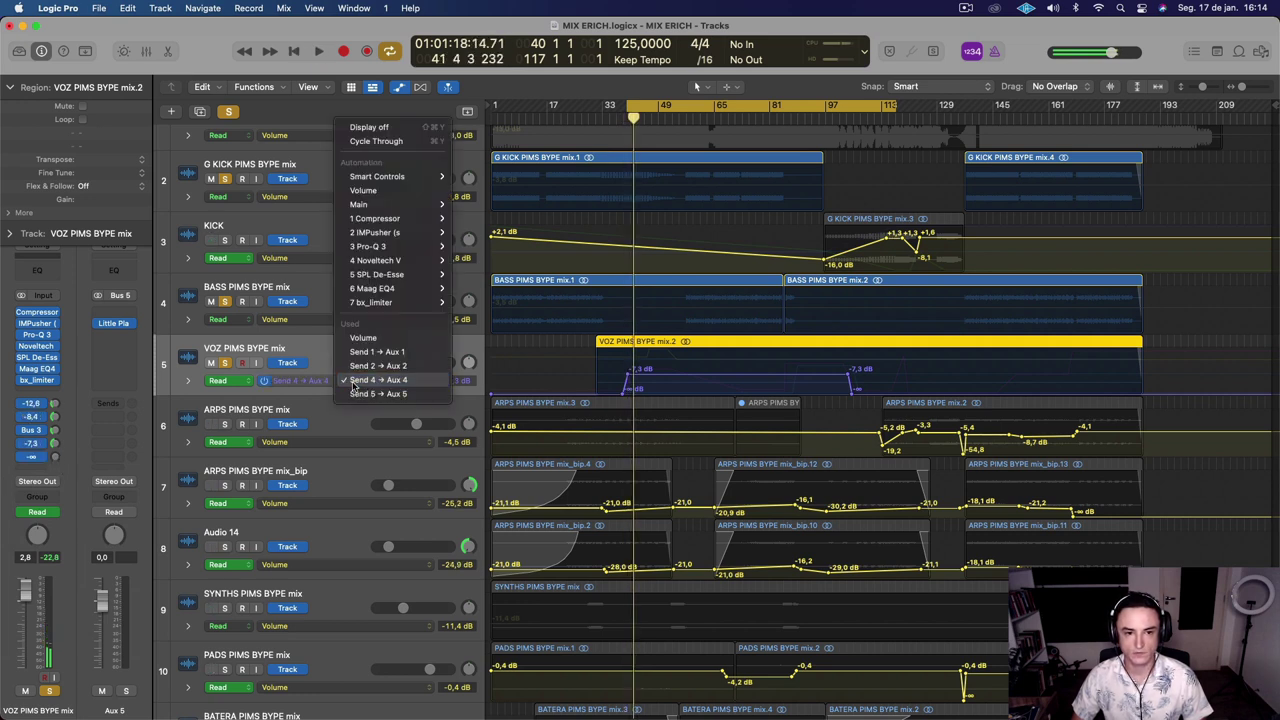
pyautogui.click(372, 393)
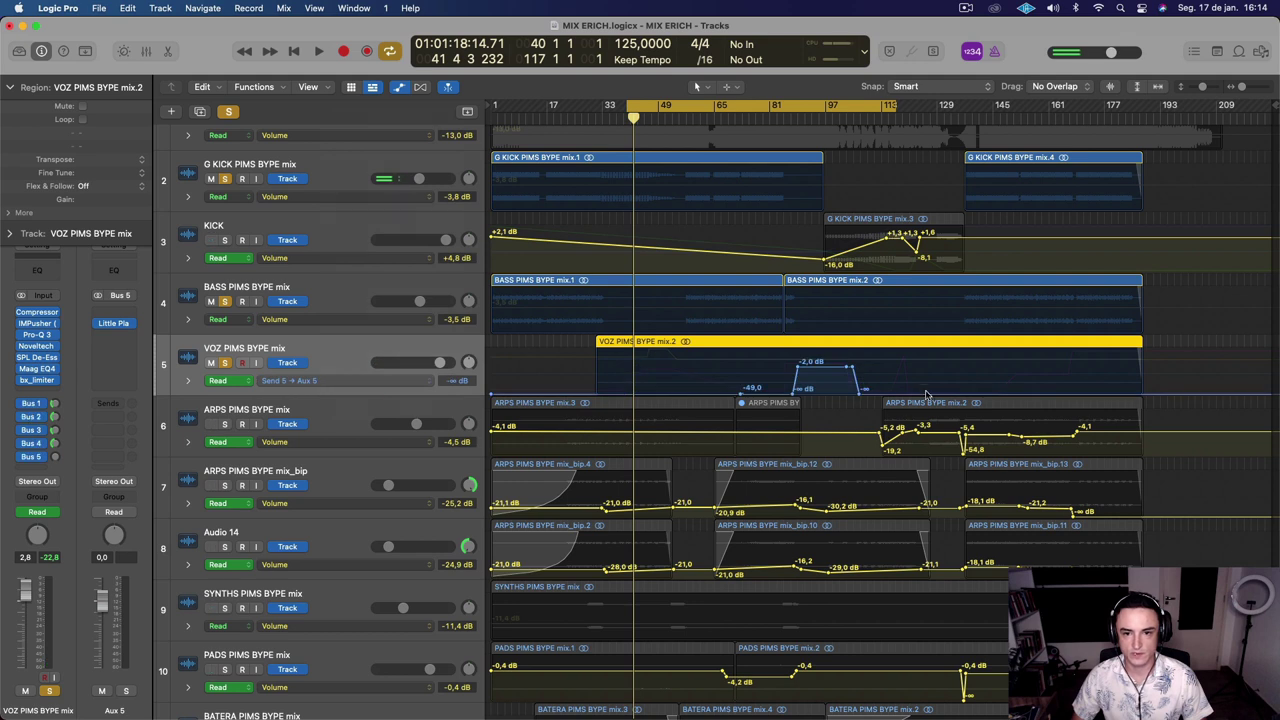
pyautogui.moveTo(807, 107); pyautogui.dragTo(975, 107)
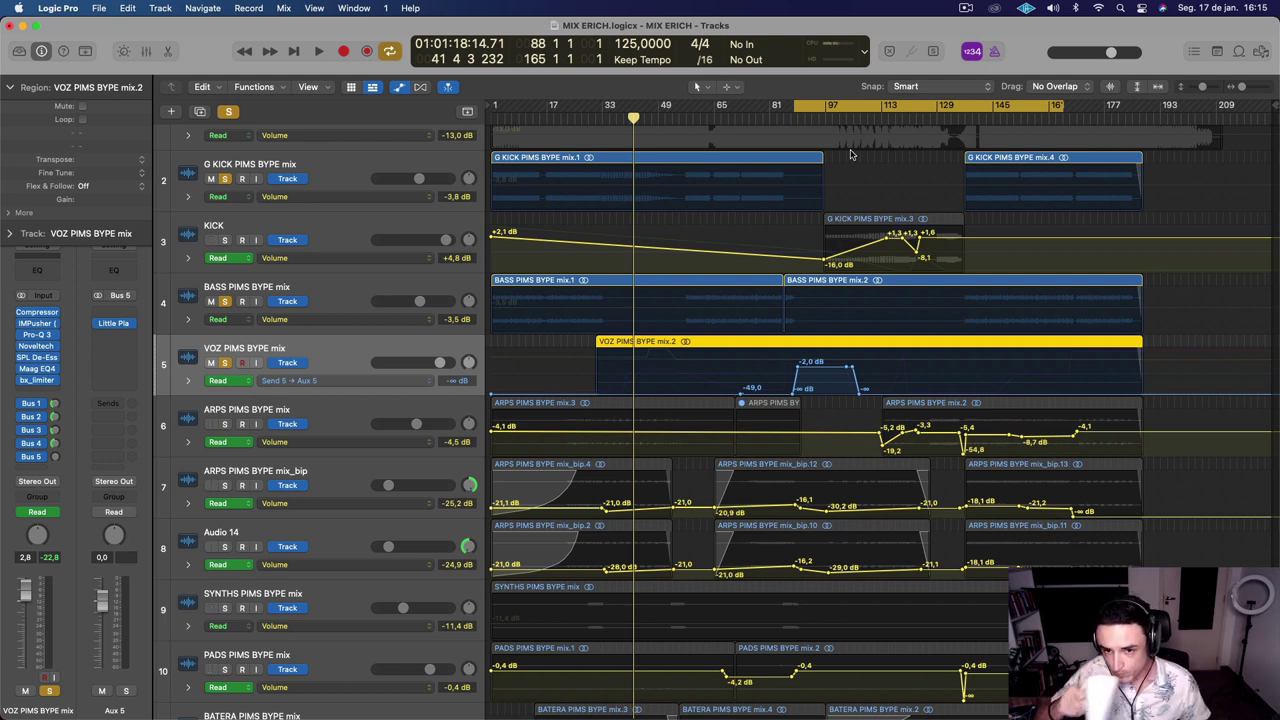
pyautogui.press('space')
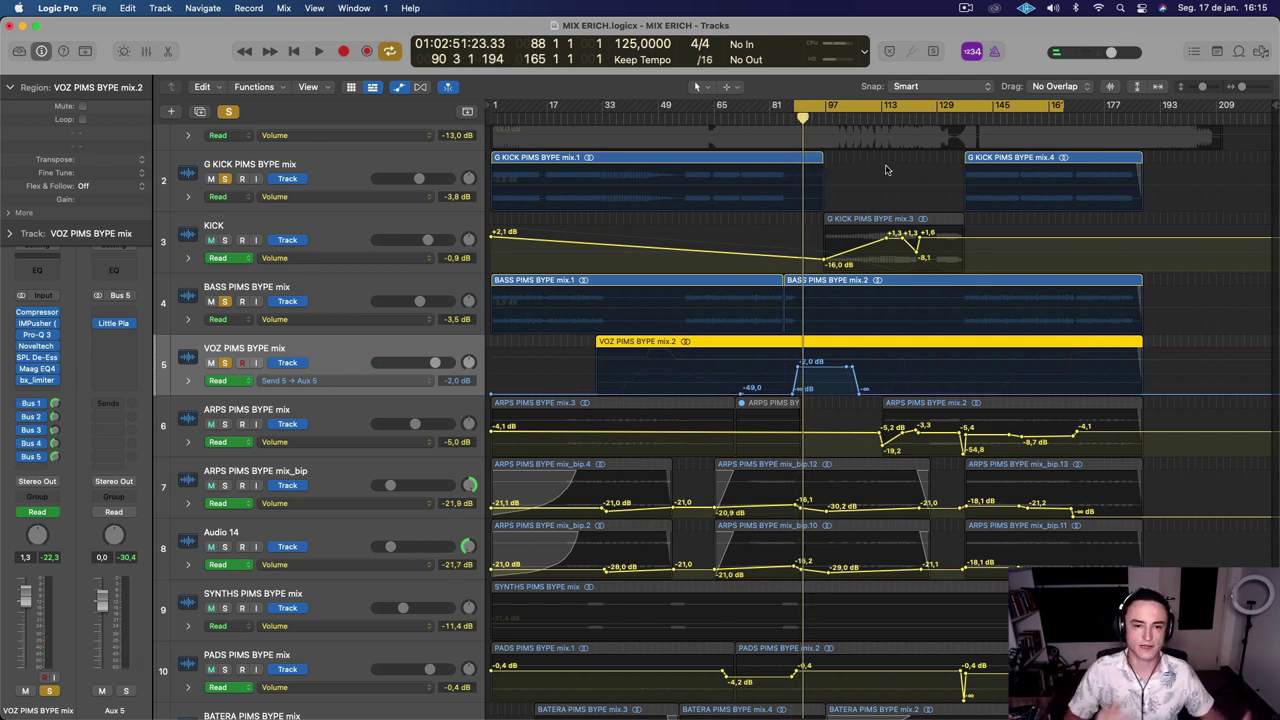
# Solo the ARPS PIMS BYPE mix track, bypass all its plug-ins and bus sends, and play it briefly
pyautogui.click(265, 409)
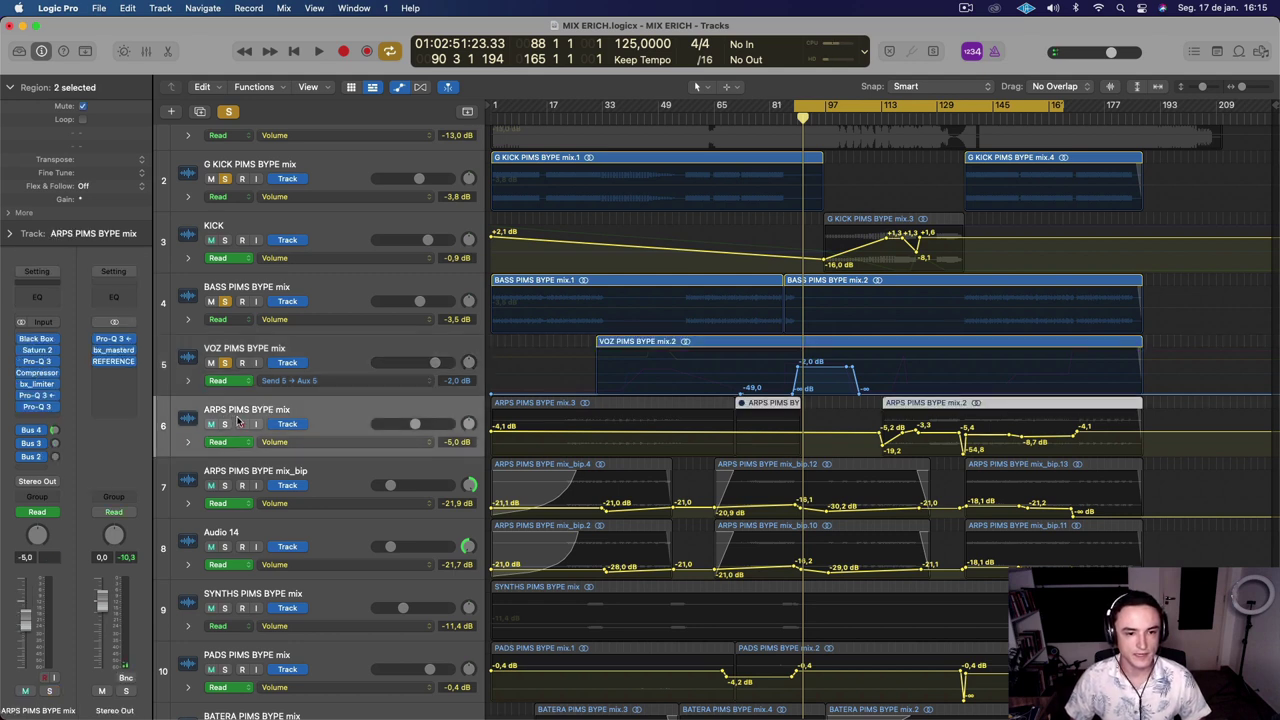
pyautogui.click(226, 424)
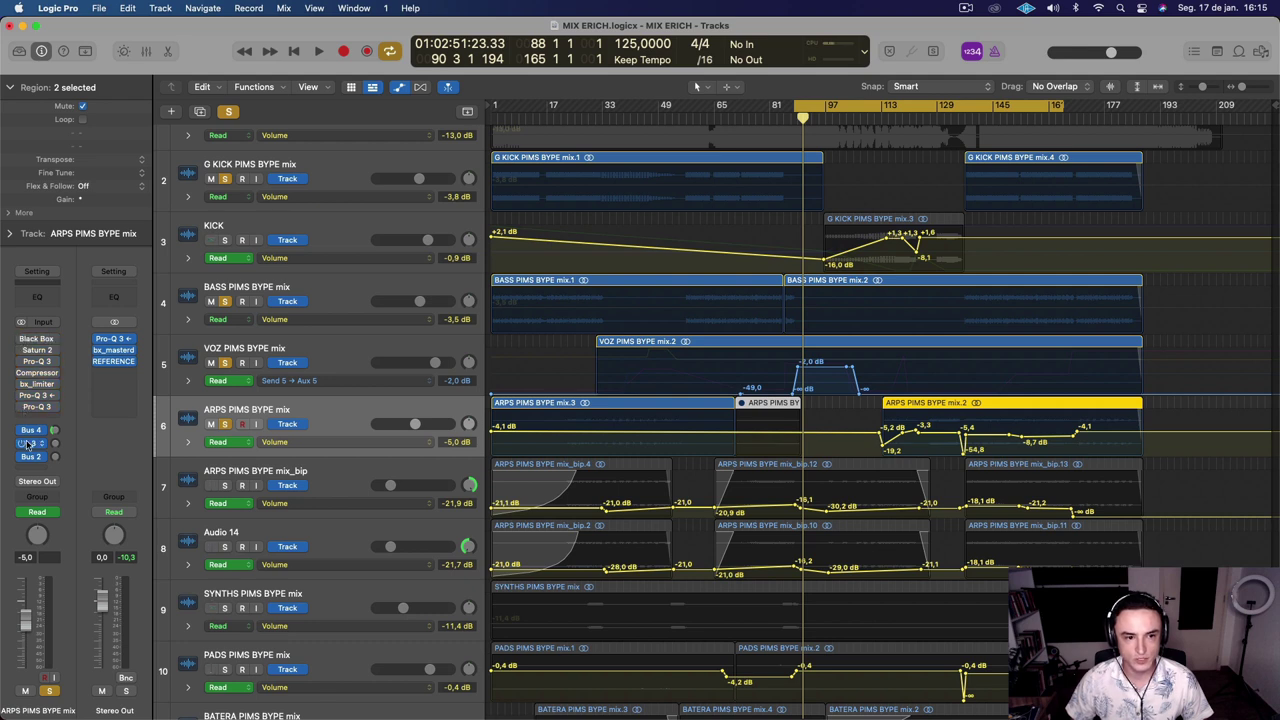
pyautogui.press('space')
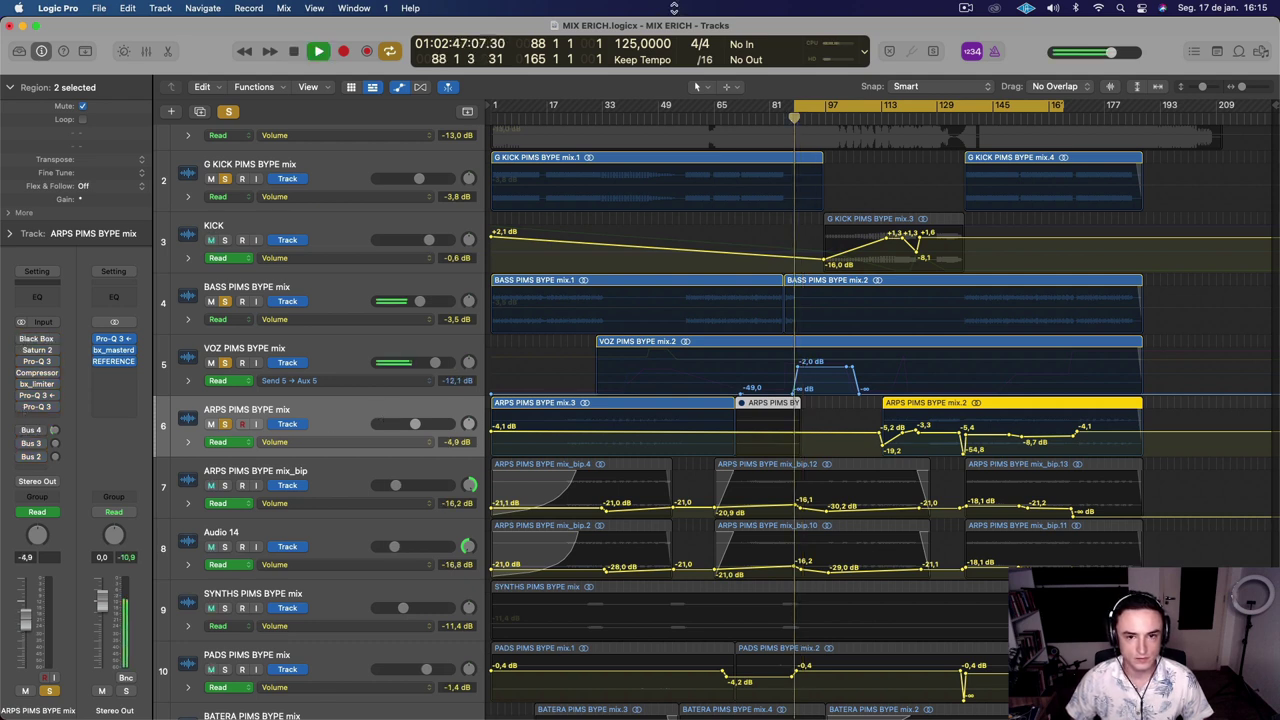
pyautogui.press('space')
# Set the cycle range to bars 34–130, take the VOZ track out of solo, and play the unprocessed ARPS track
pyautogui.moveTo(606, 106); pyautogui.dragTo(940, 106)
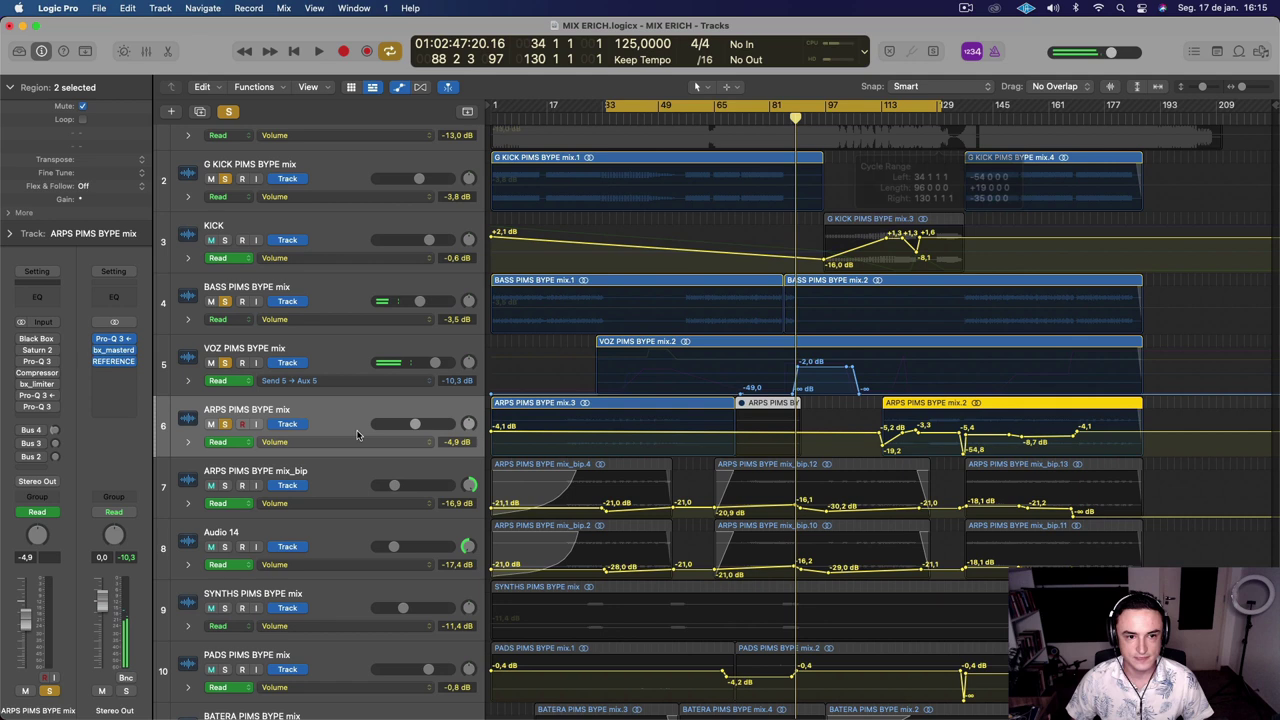
pyautogui.click(226, 363)
pyautogui.click(225, 301)
pyautogui.press('space')
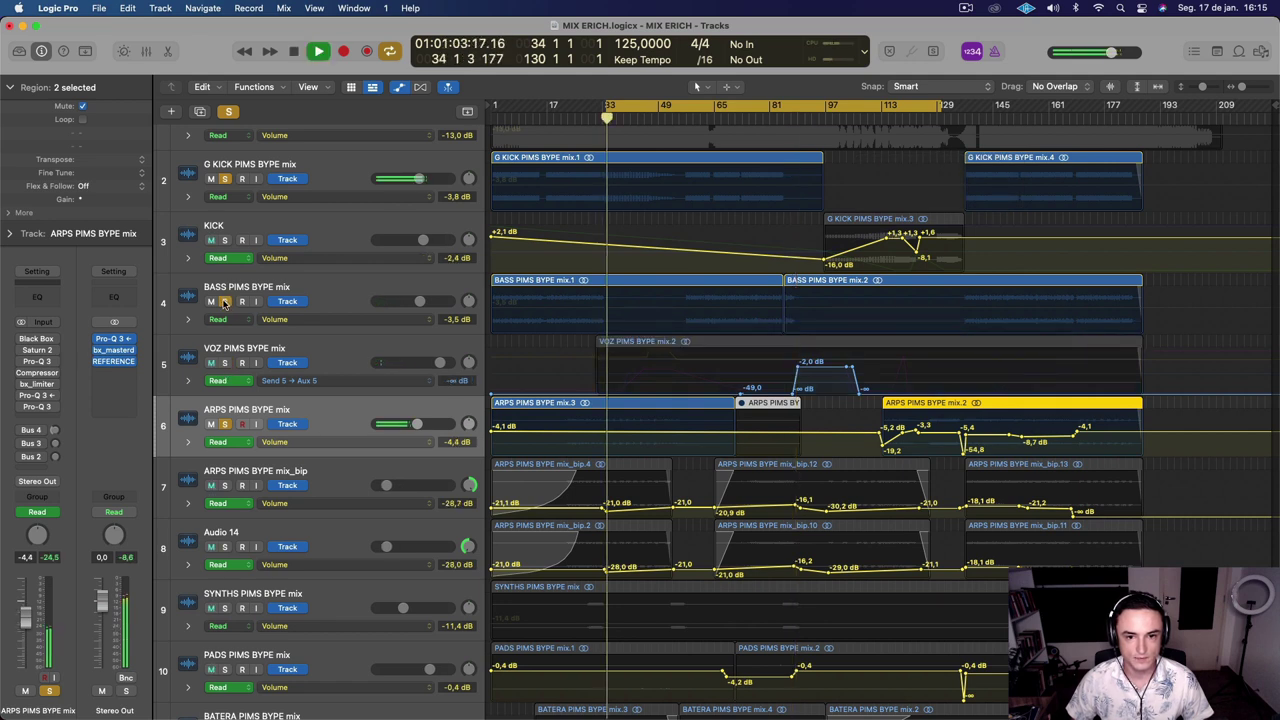
pyautogui.click(331, 421)
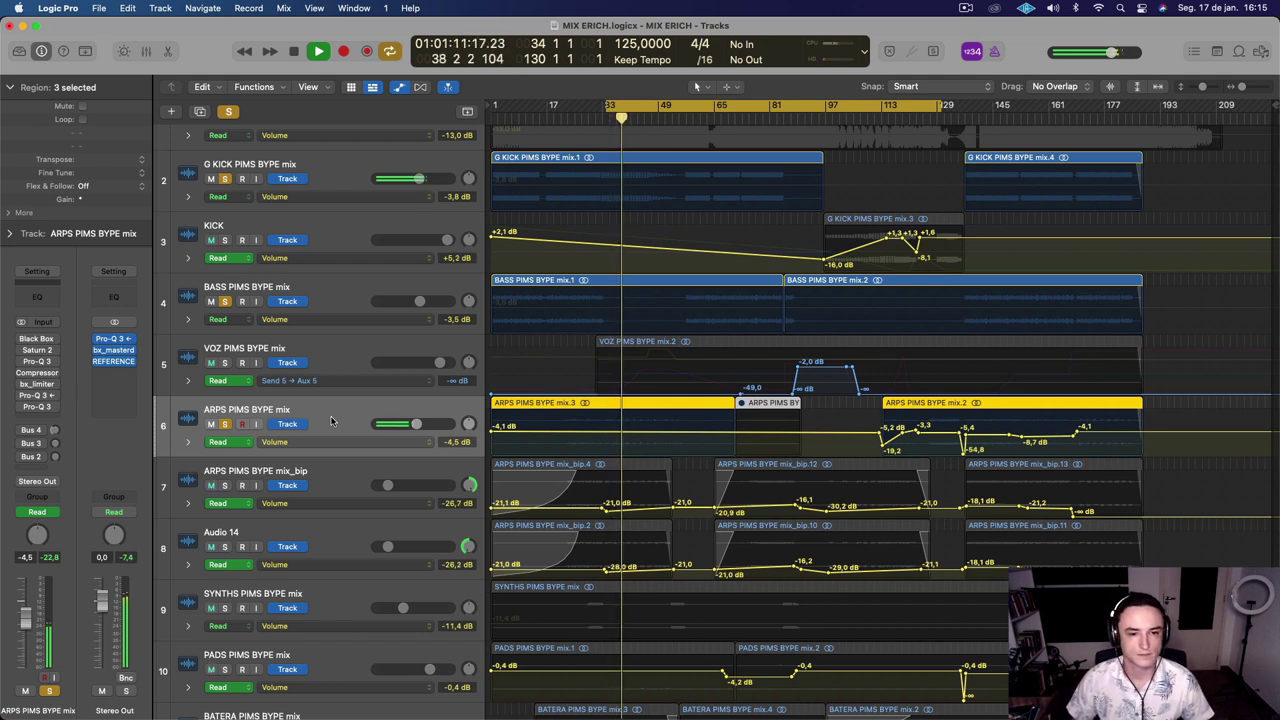
# Enable Black Box, Saturn 2 and the first Pro-Q 3 on the ARPS channel, viewing the HG-2 and equalizer settings during playback
pyautogui.click(36, 343)
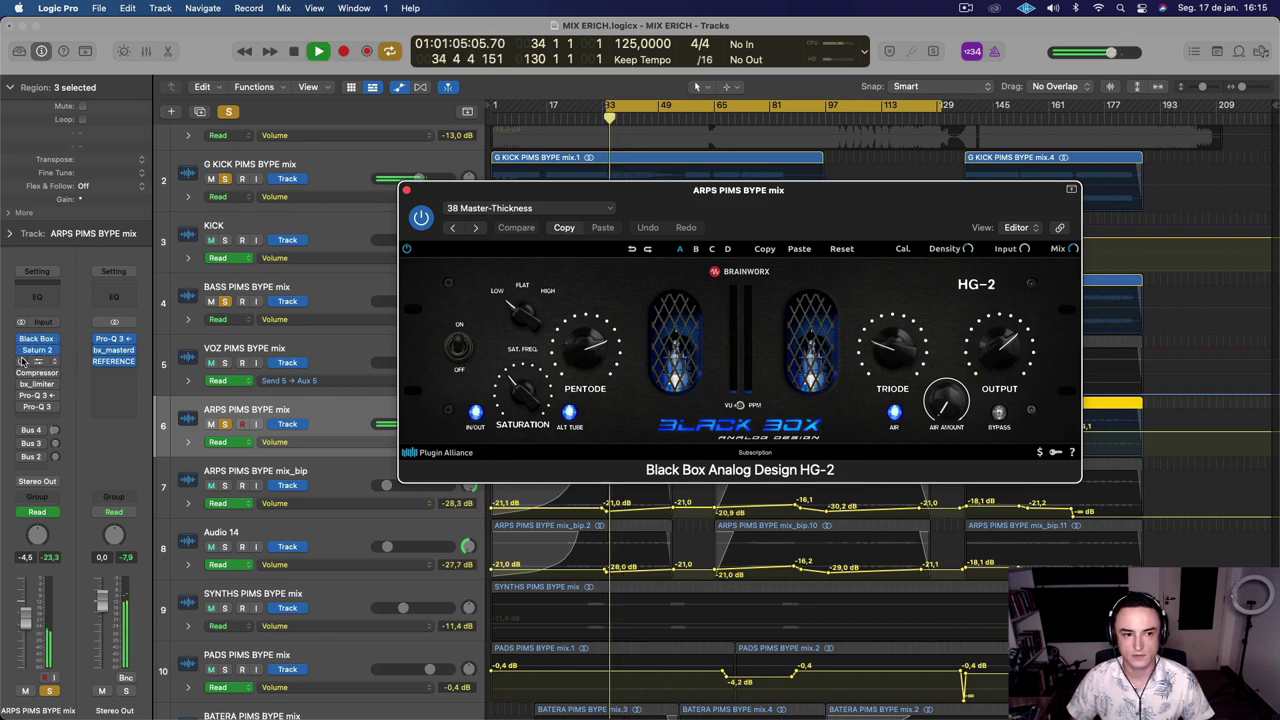
pyautogui.click(21, 362)
pyautogui.click(38, 362)
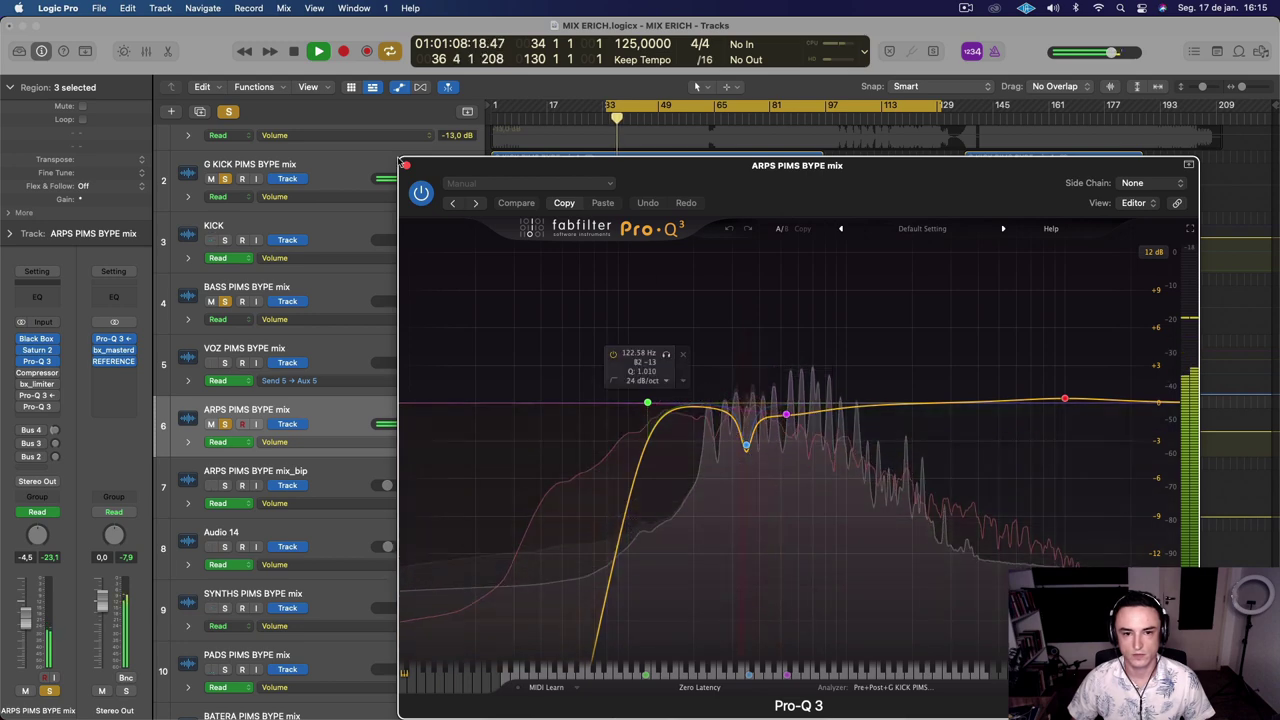
pyautogui.click(406, 165)
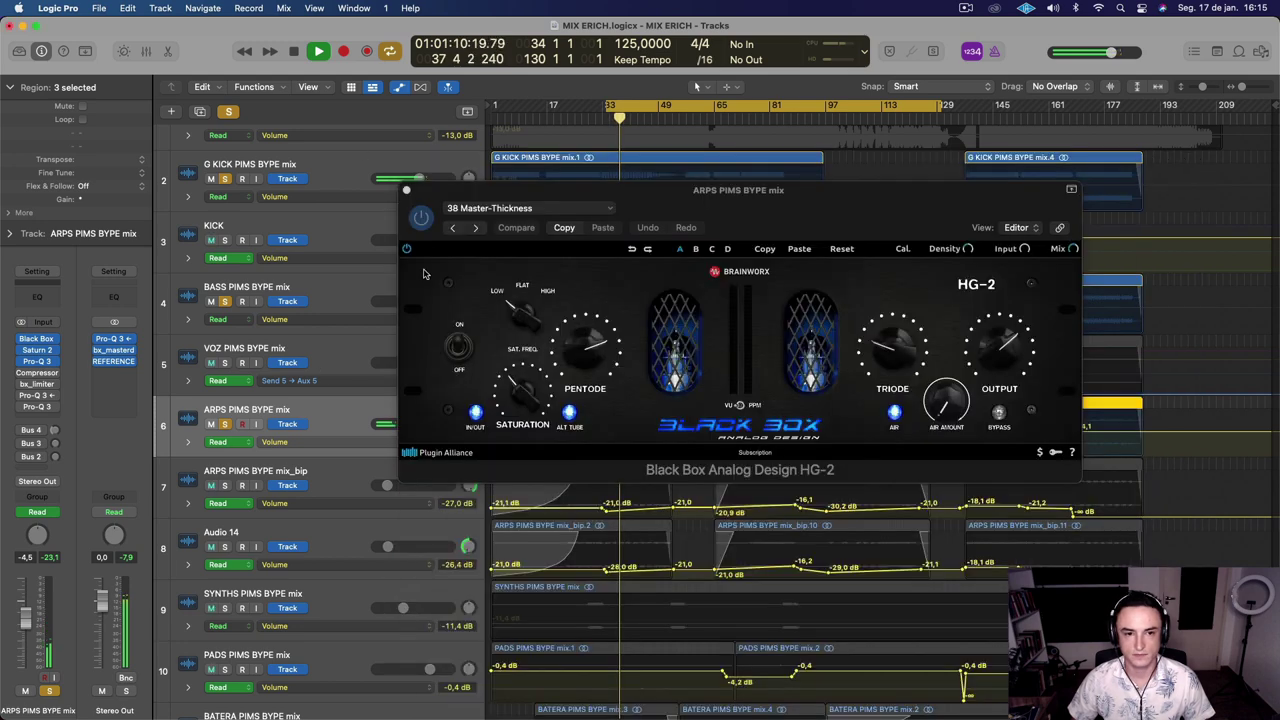
pyautogui.click(406, 191)
pyautogui.click(406, 191)
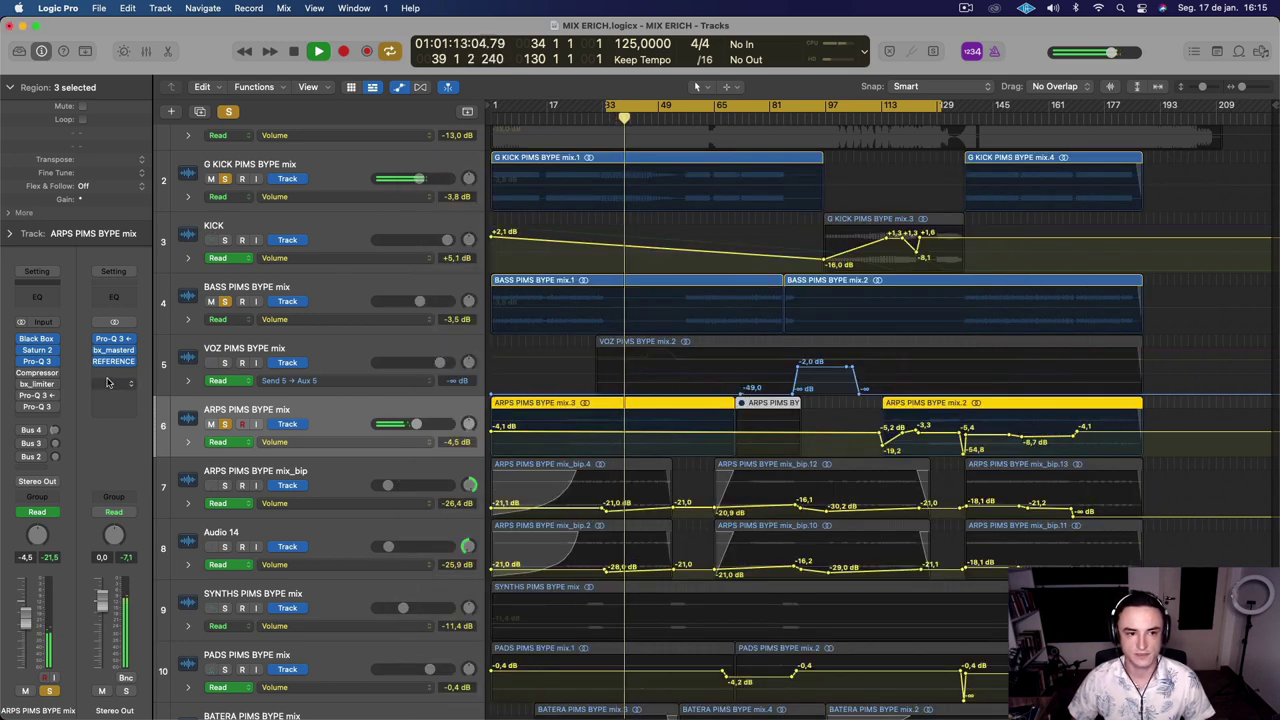
# Enable the Compressor, bx_limiter and side-chained Pro-Q 3 on the ARPS channel, and inspect that equalizer's curve during playback
pyautogui.click(22, 372)
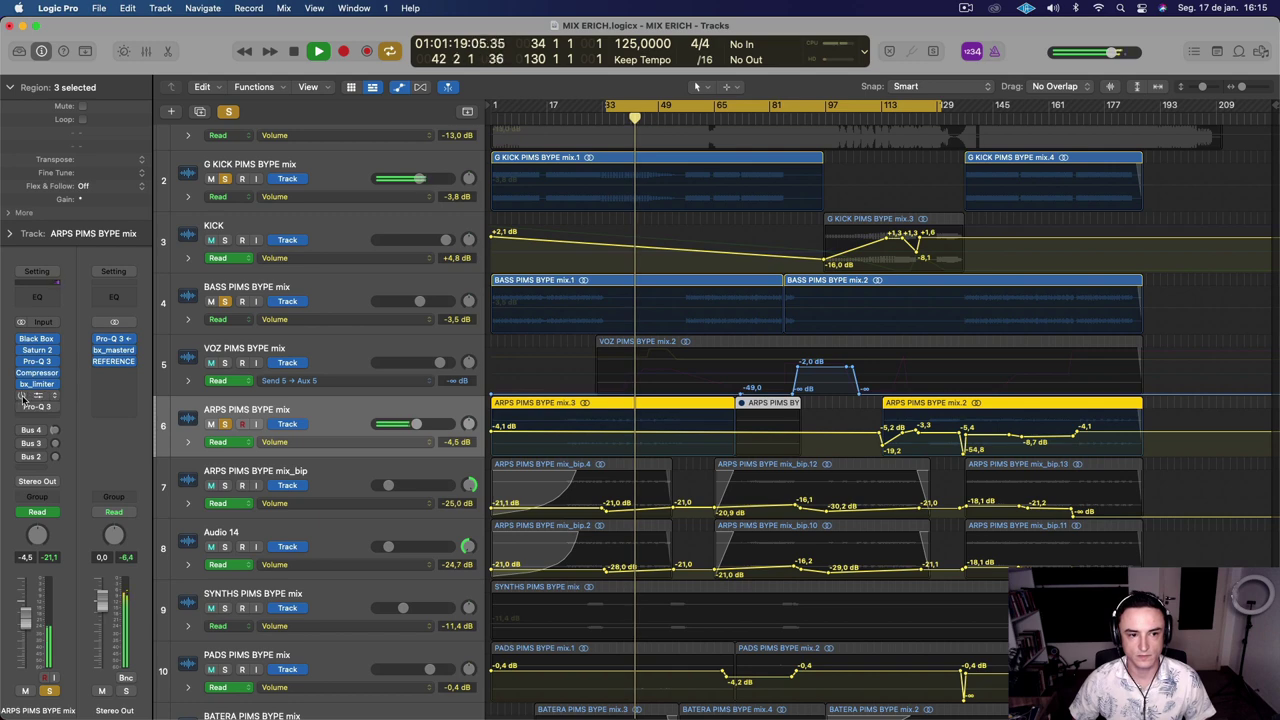
pyautogui.click(23, 396)
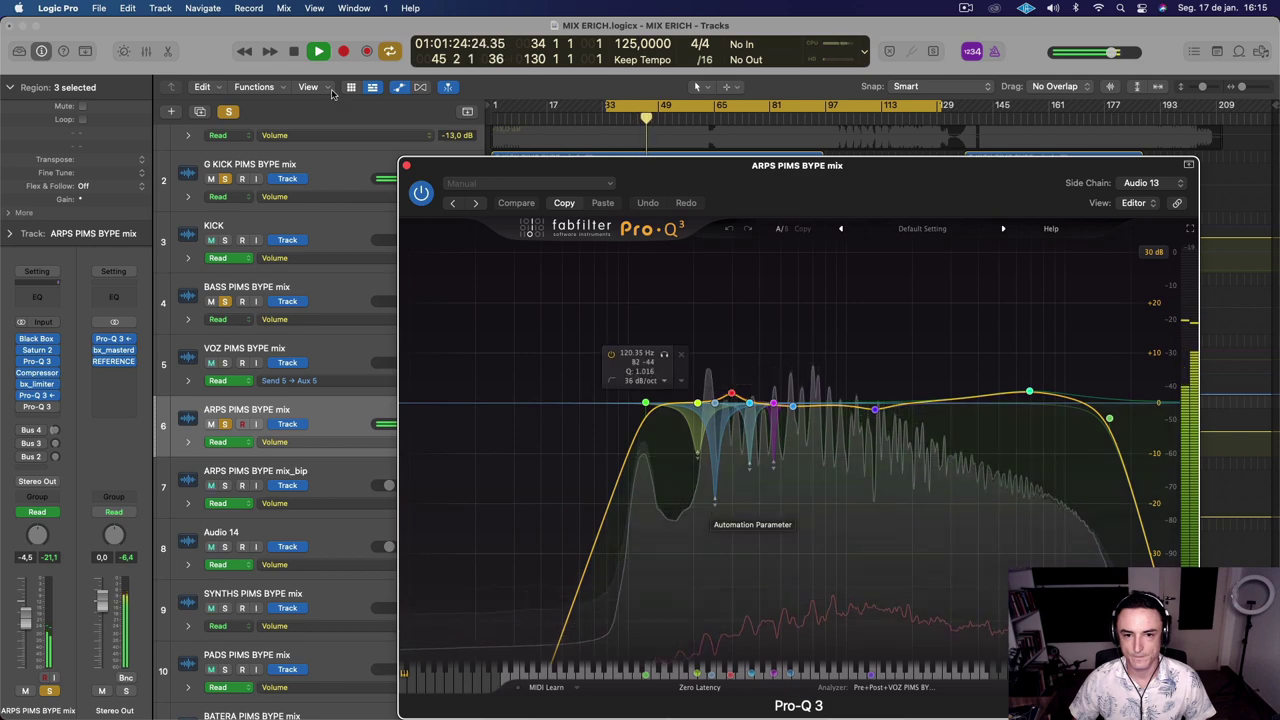
pyautogui.click(40, 396)
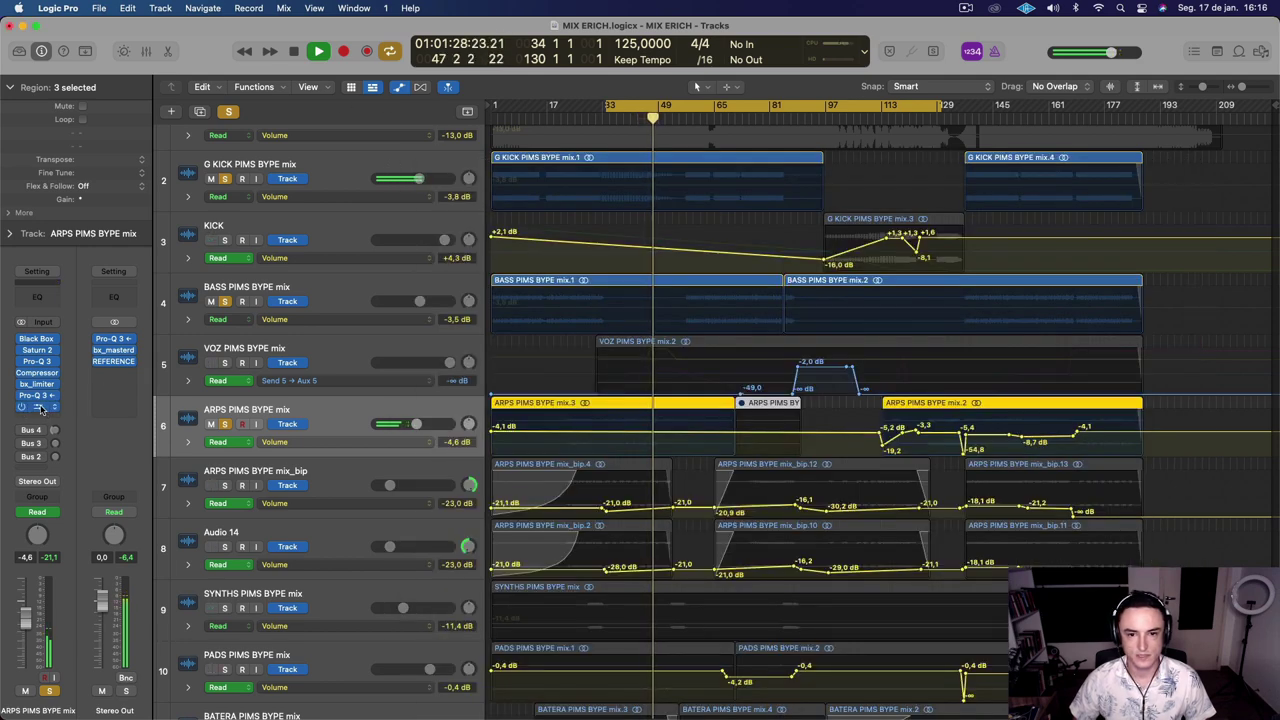
# Enable the last Pro-Q 3 on the ARPS channel and replay the track while viewing its curve
pyautogui.click(40, 407)
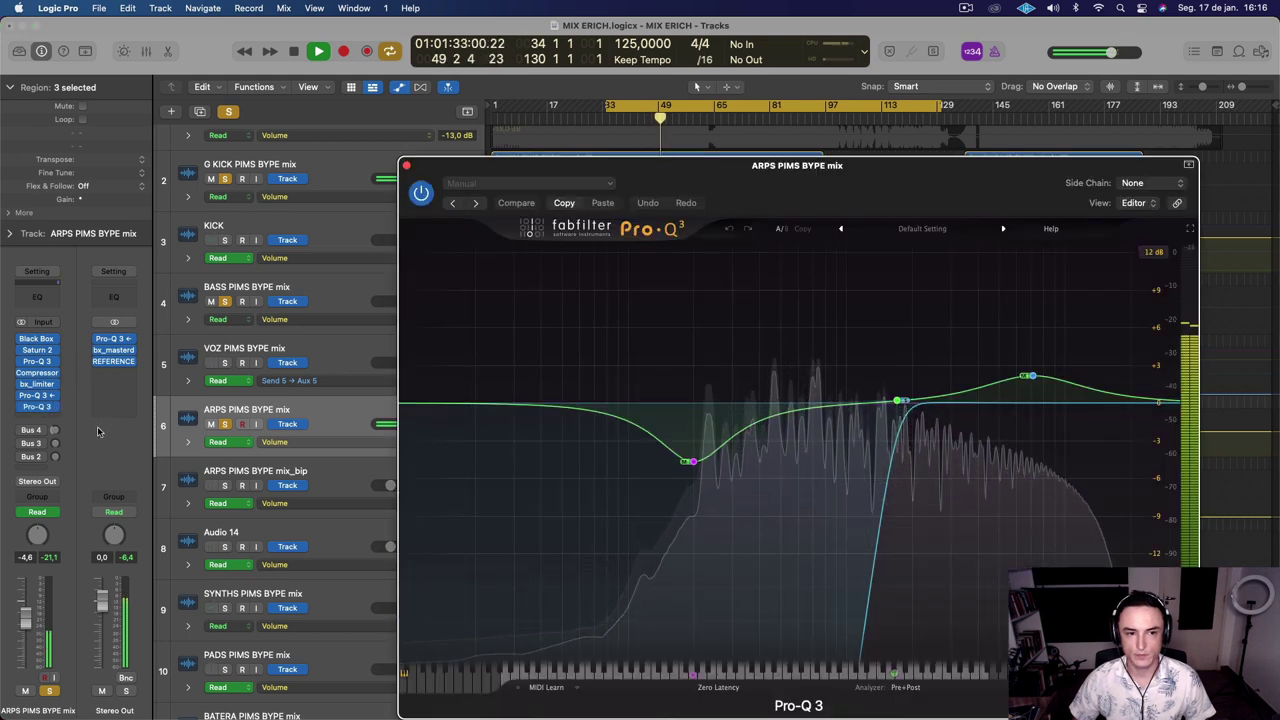
pyautogui.press('space')
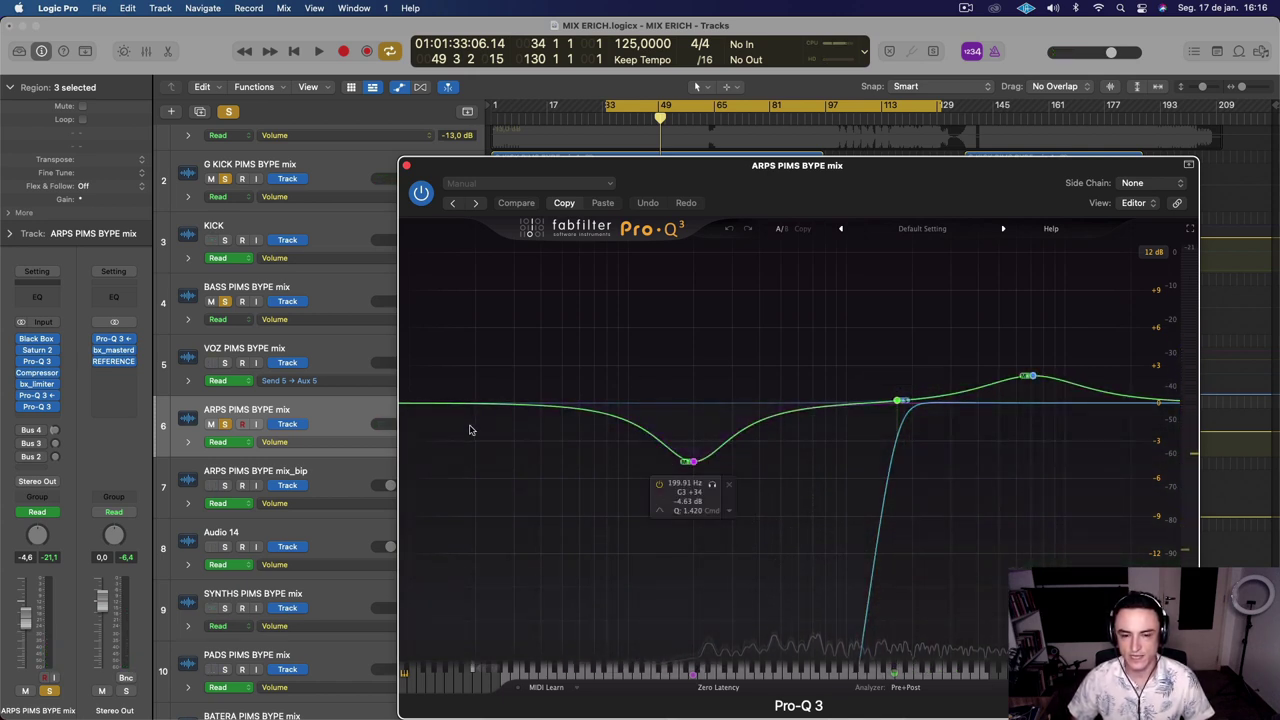
pyautogui.press('space')
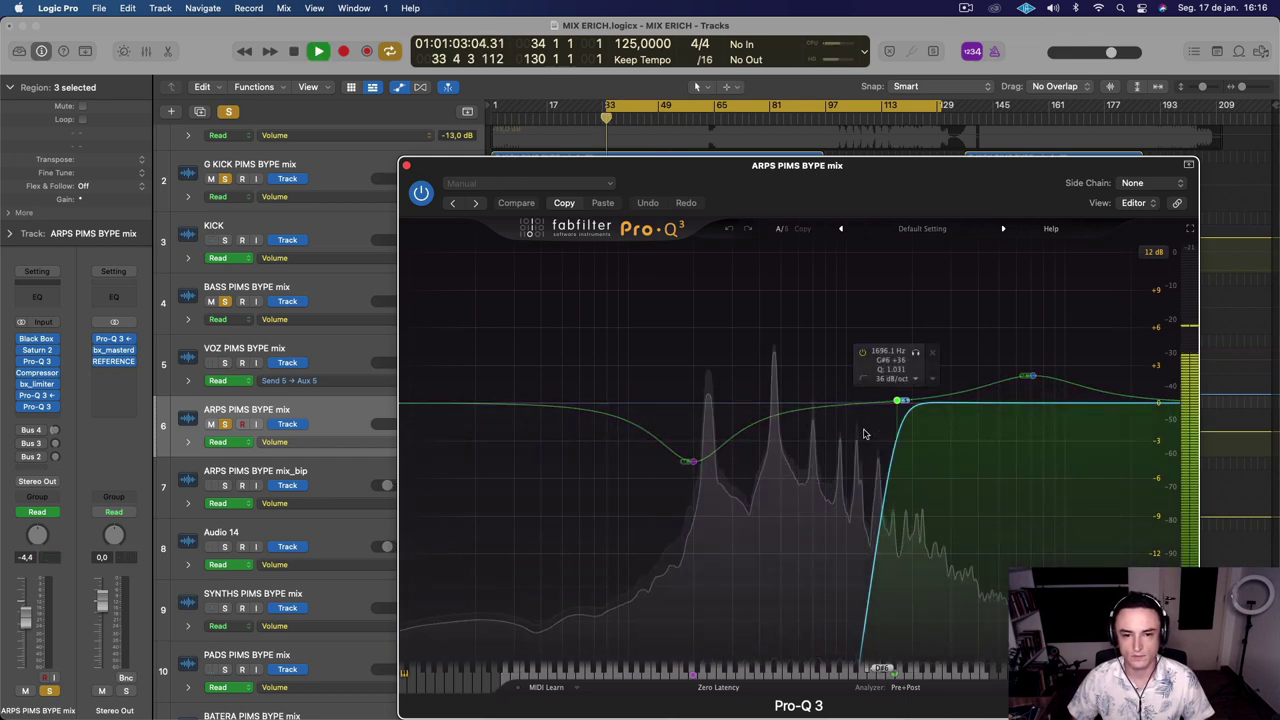
pyautogui.click(405, 166)
# Solo the ARPS PIMS BYPE mix_bip track instead of the ARPS track, play it, and show its FilterFreak plug-in
pyautogui.scroll(-1, 361, 413)
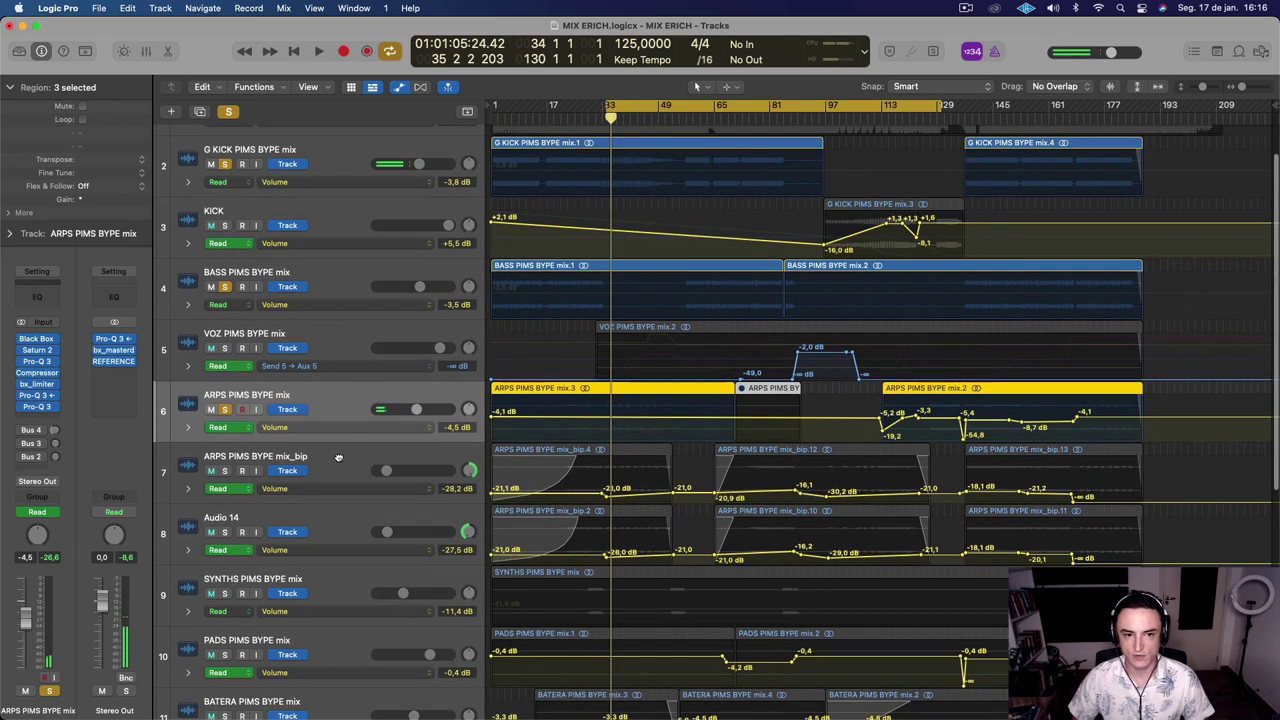
pyautogui.click(240, 495)
pyautogui.click(227, 471)
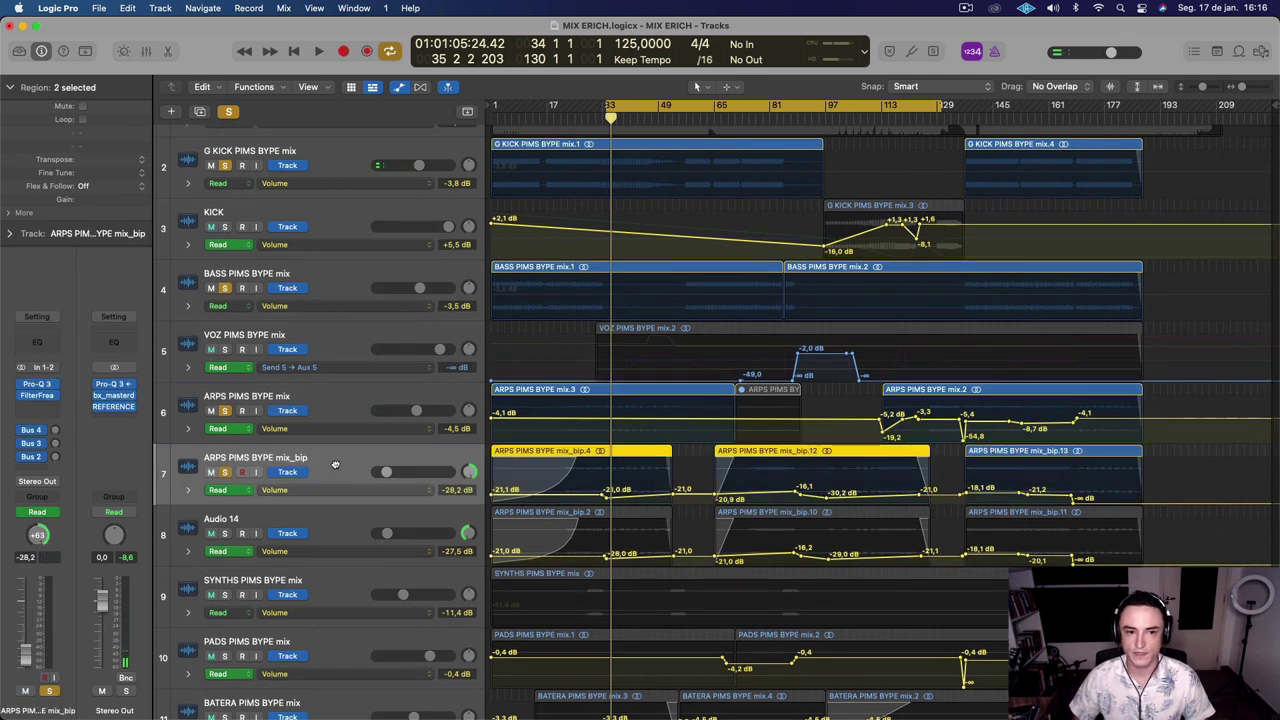
pyautogui.press('space')
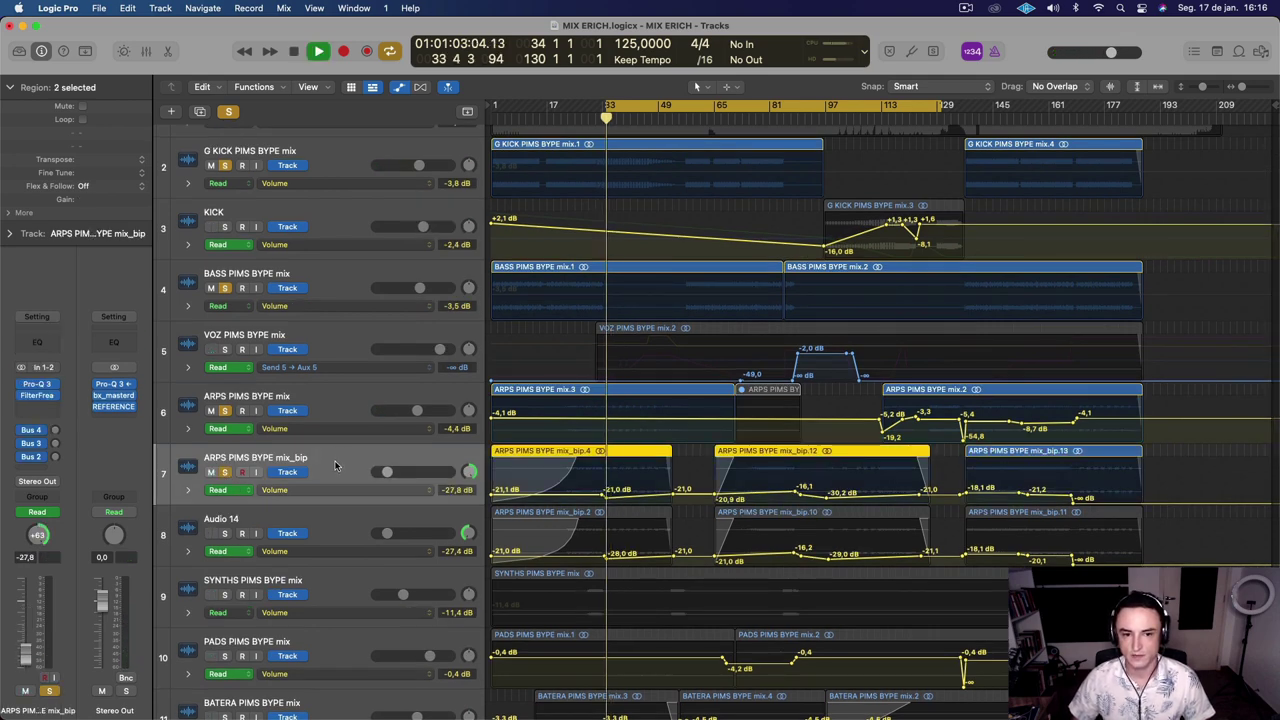
pyautogui.click(226, 412)
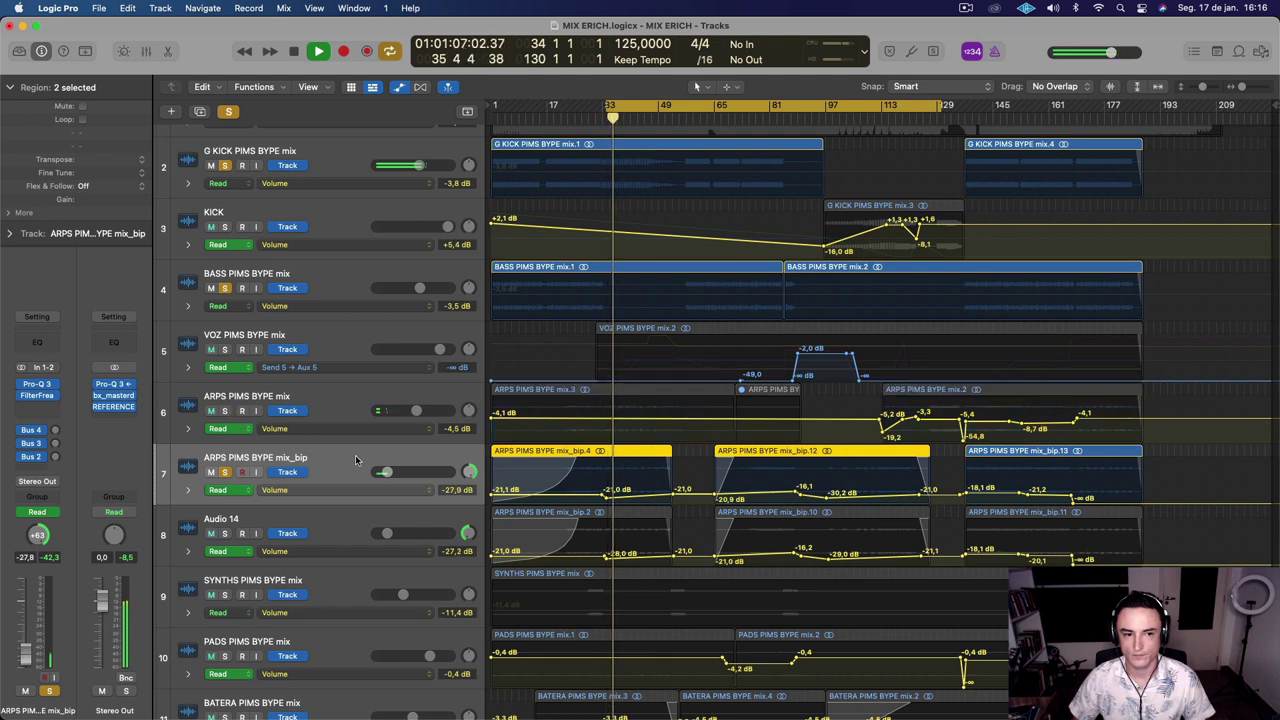
pyautogui.click(43, 396)
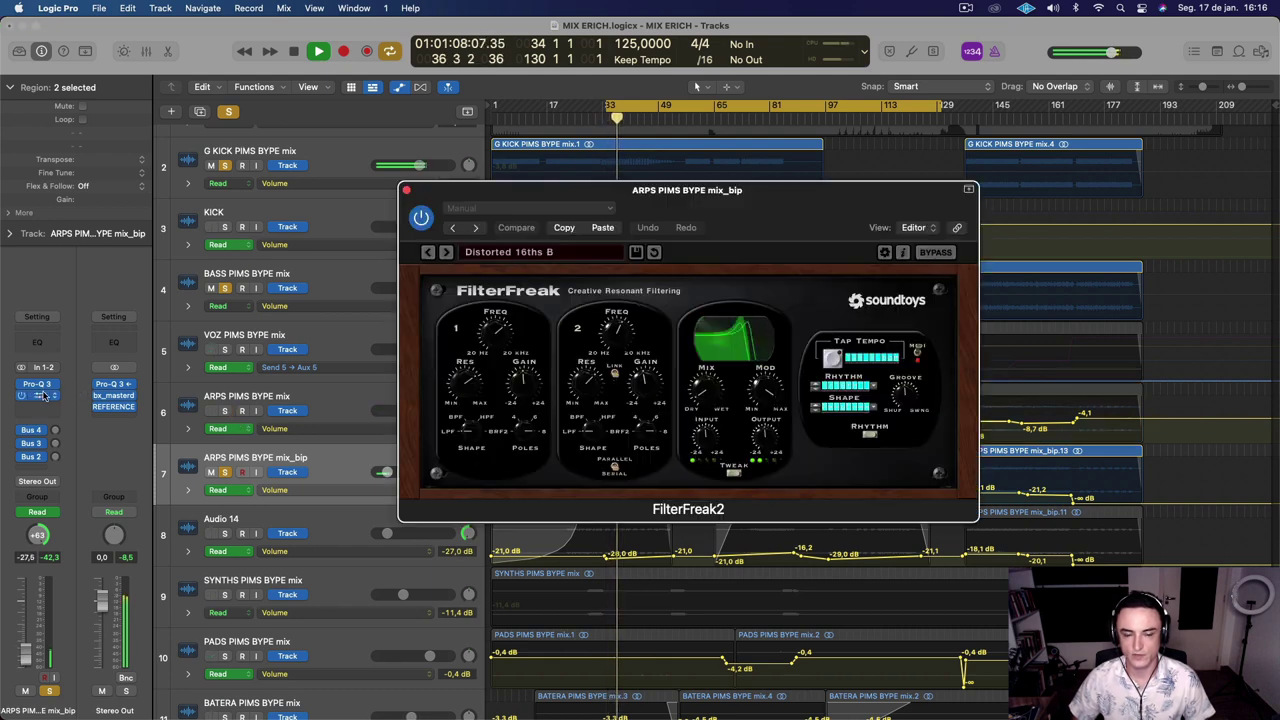
# Close FilterFreak and add Audio 14 and ARPS PIMS BYPE mix to the soloed tracks, listening to all the arps together
pyautogui.click(407, 190)
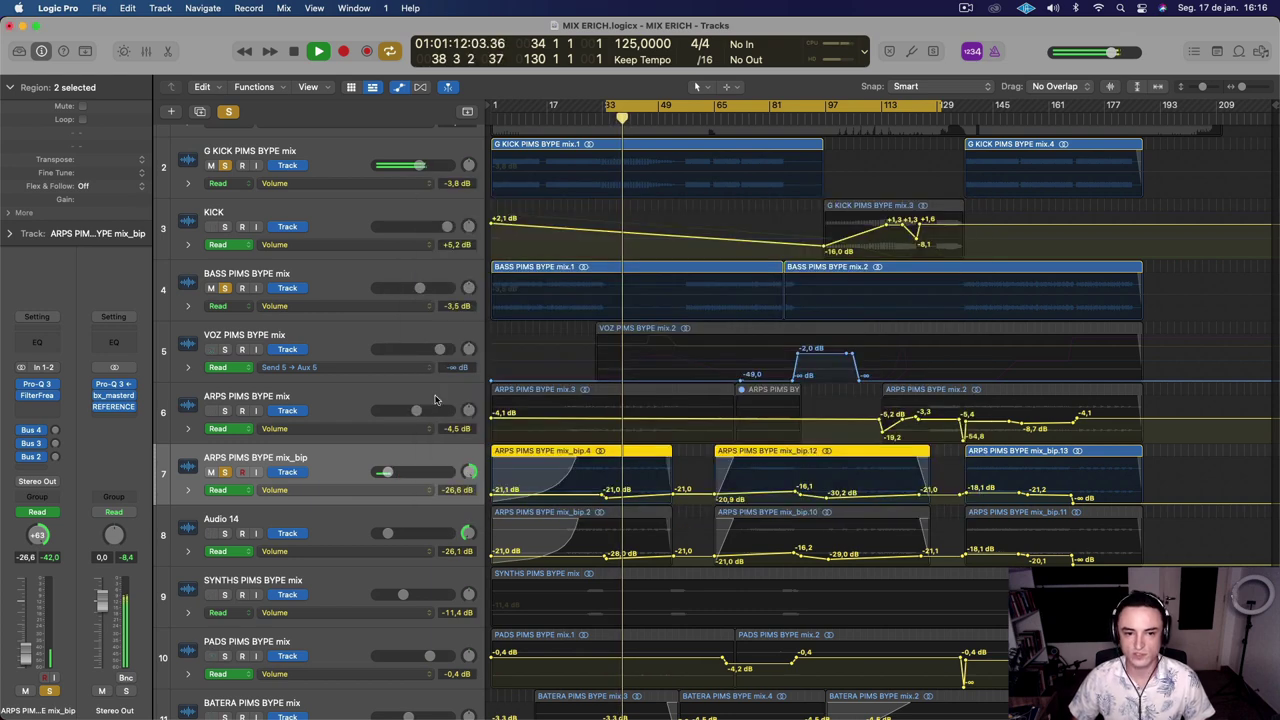
pyautogui.click(225, 533)
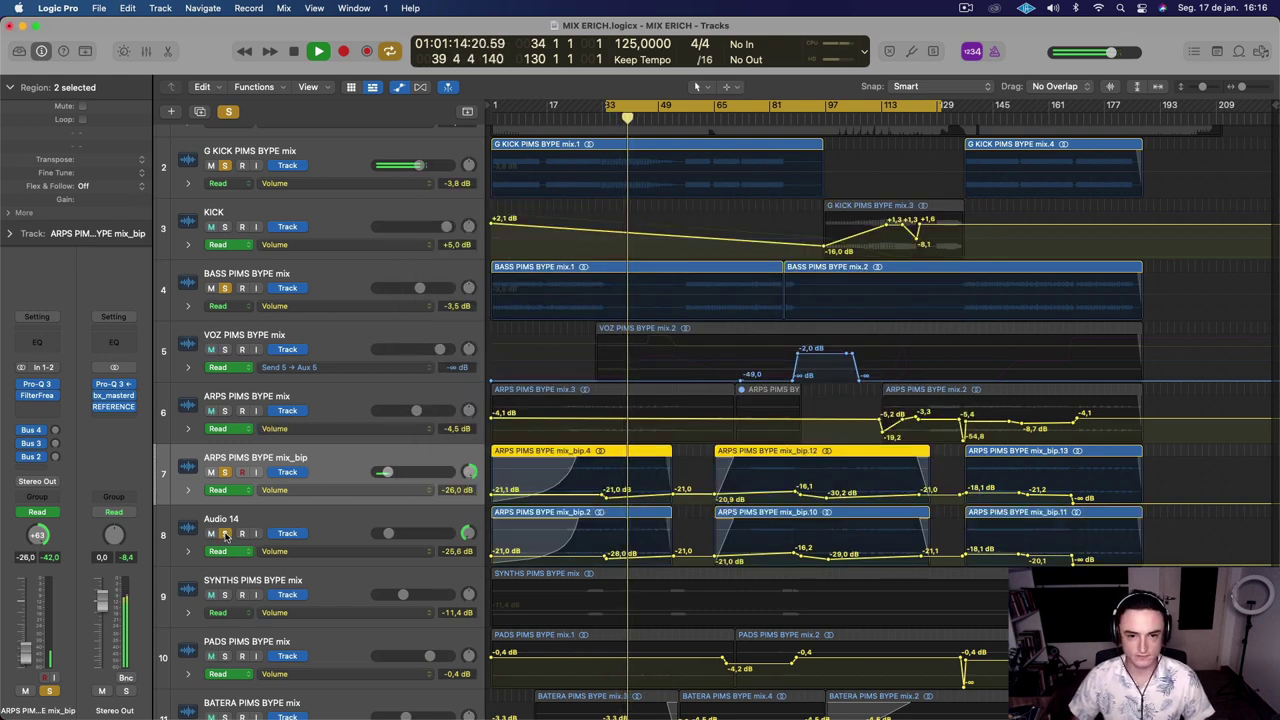
pyautogui.click(351, 516)
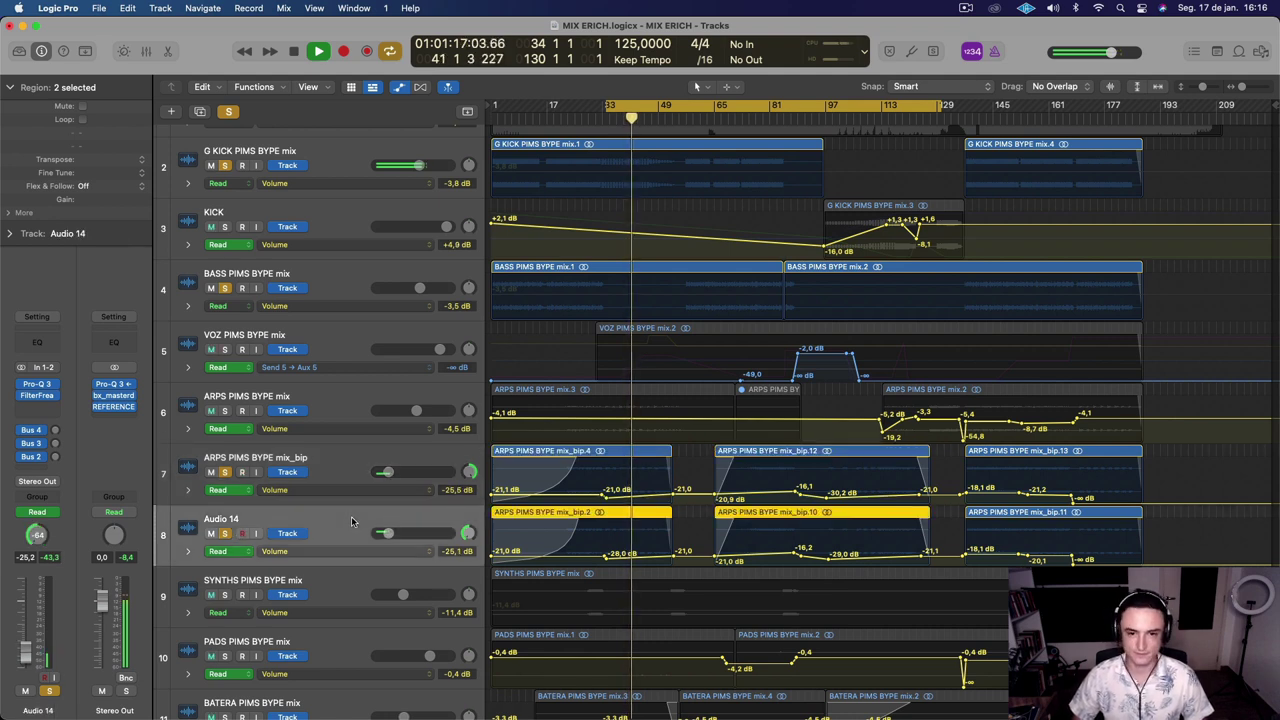
pyautogui.click(225, 410)
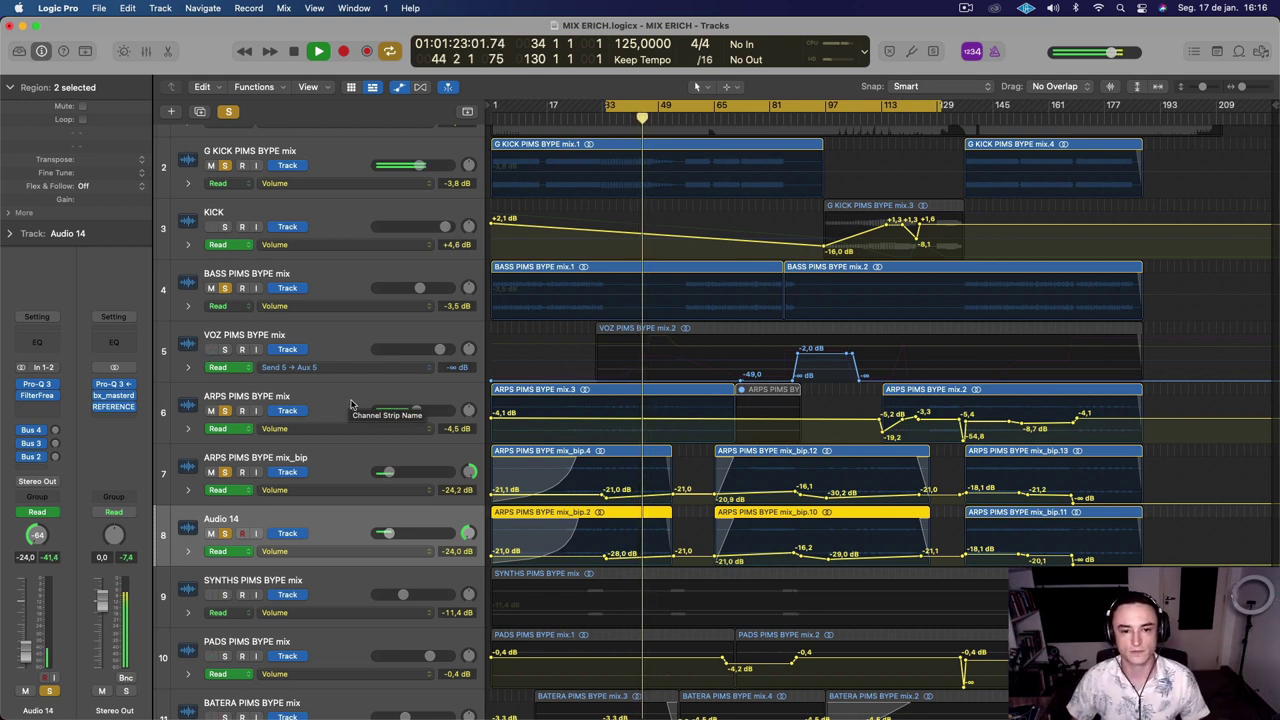
pyautogui.click(331, 458)
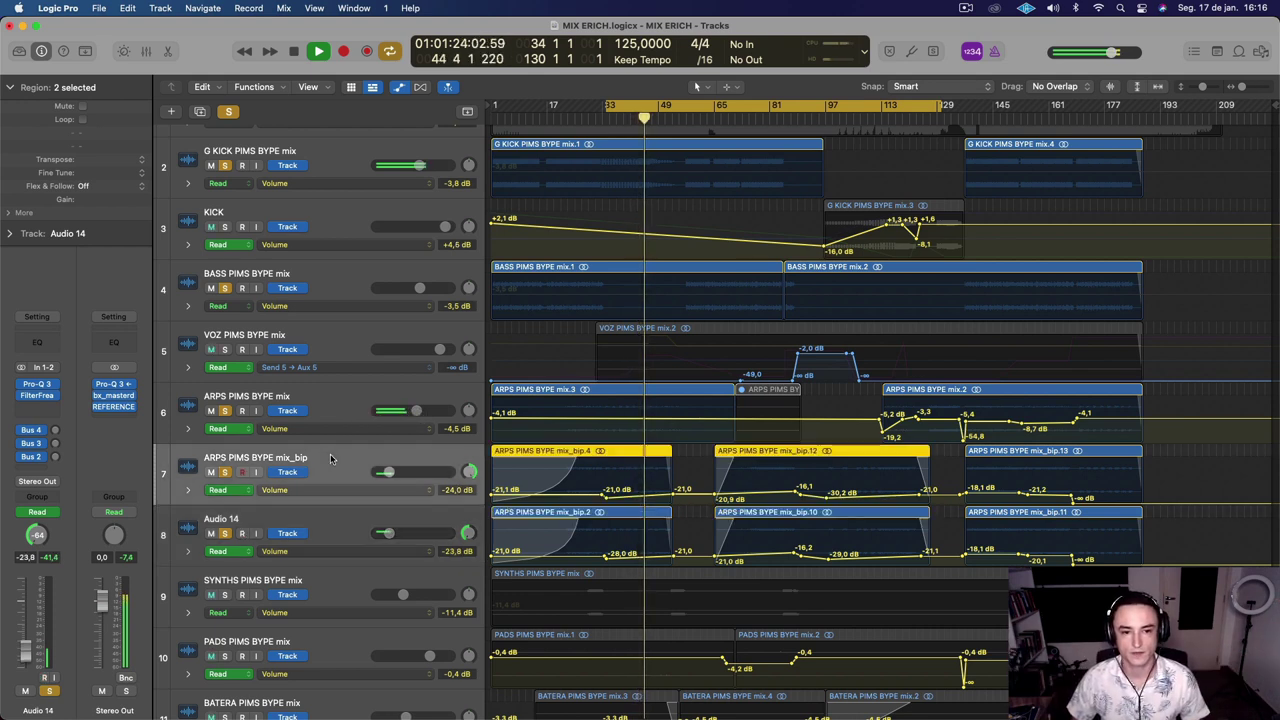
pyautogui.click(329, 390)
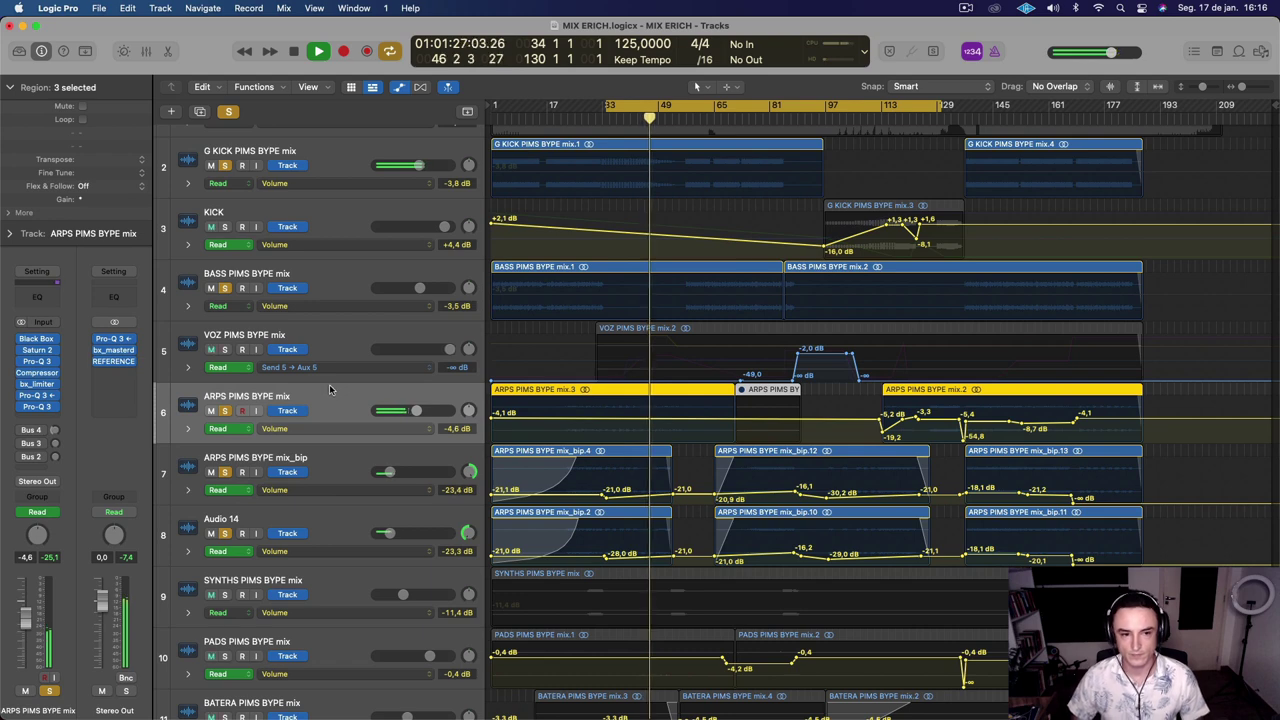
# Replay the soloed arps with kick and bass, with the cycle range set to bars 138 to 225
pyautogui.scroll(-1, 338, 388)
pyautogui.press('space')
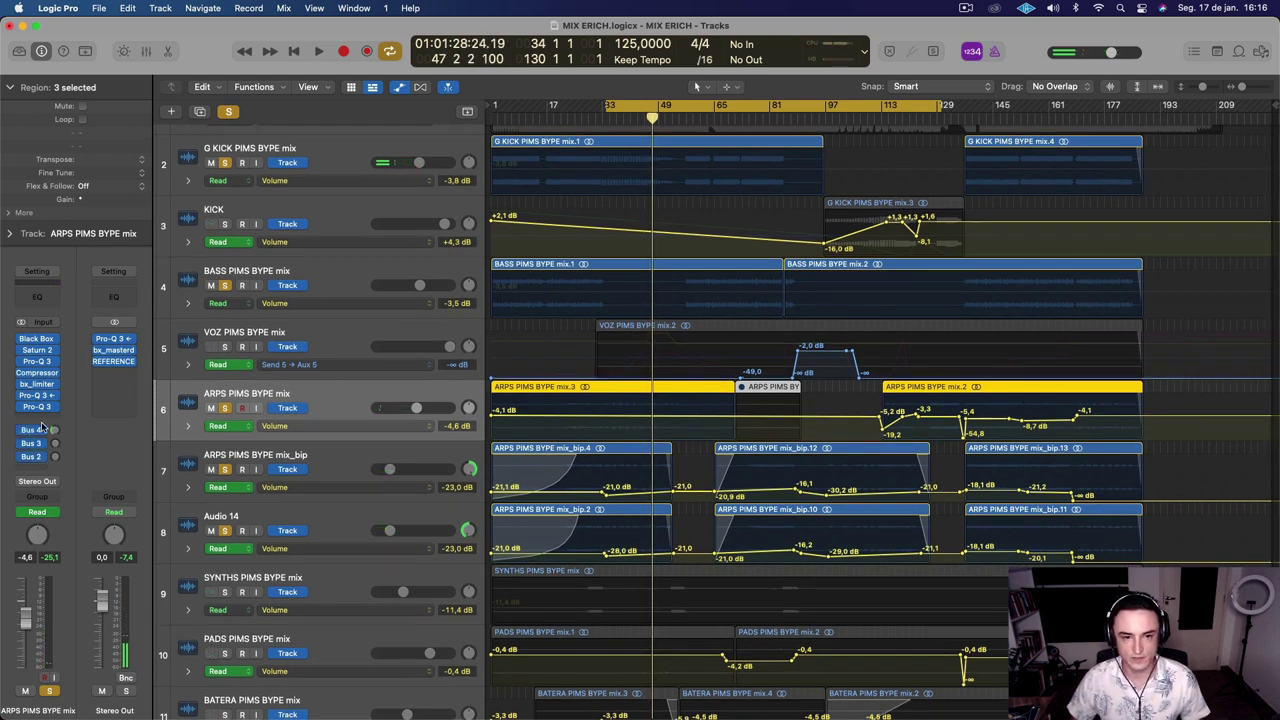
pyautogui.press('space')
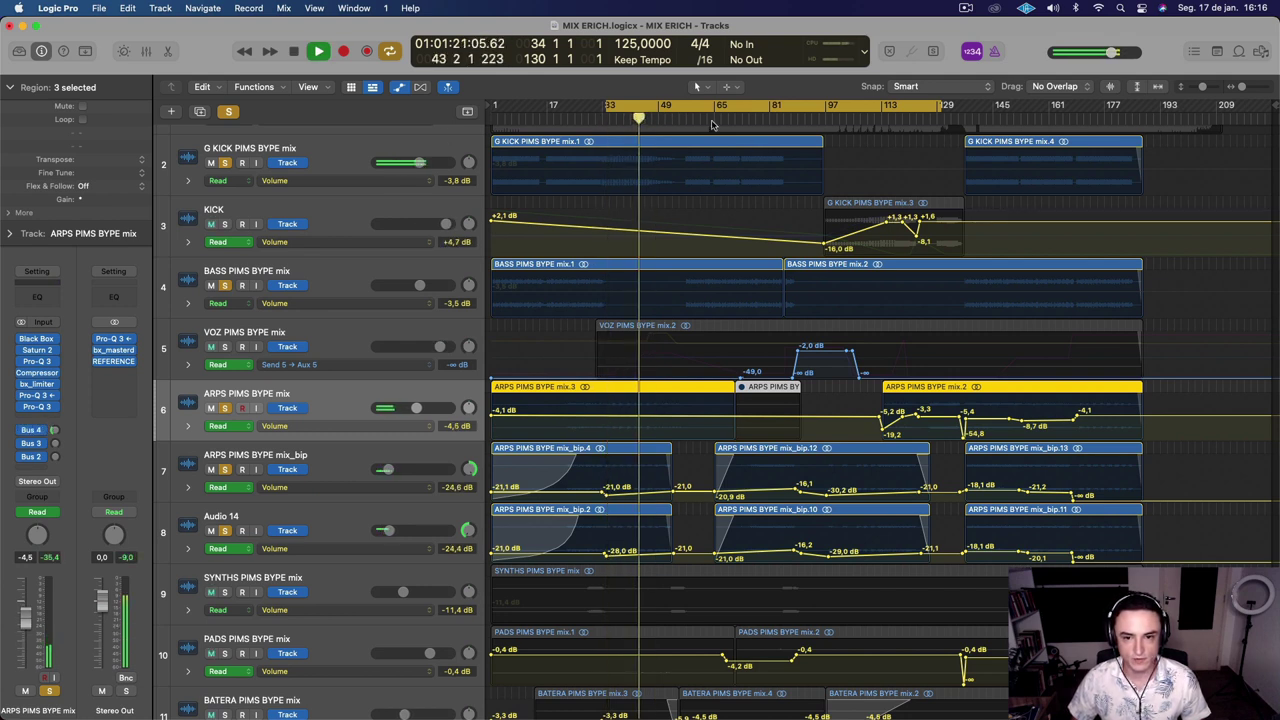
pyautogui.moveTo(888, 108); pyautogui.dragTo(1275, 98)
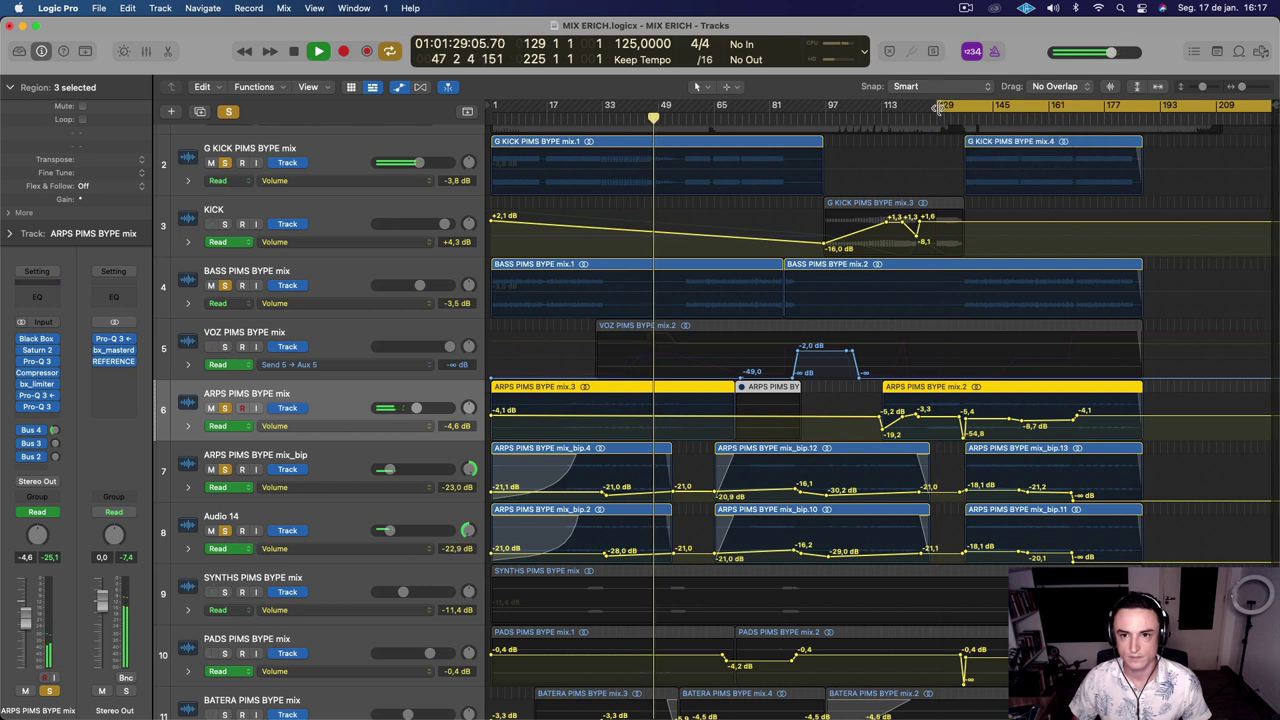
pyautogui.moveTo(938, 107); pyautogui.dragTo(969, 107)
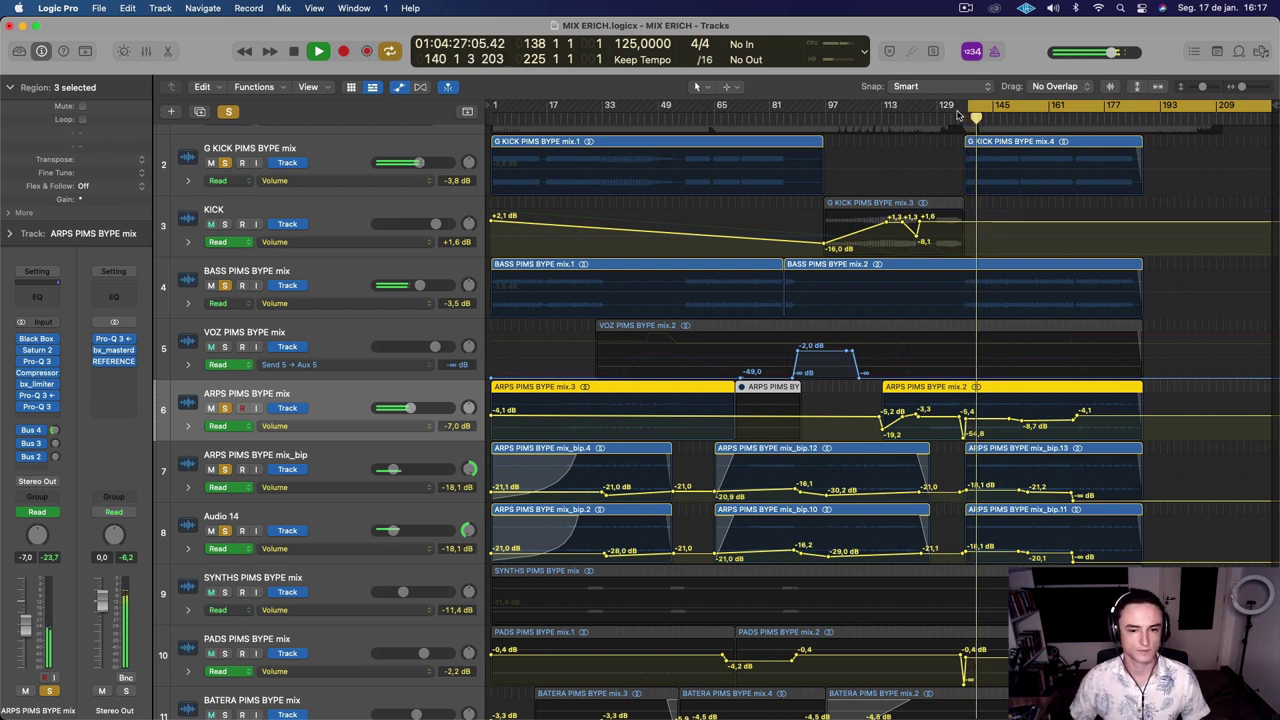
# Solo only the SYNTHS PIMS BYPE mix track and play it with the cycle range moved to bars 30 to 117
pyautogui.moveTo(637, 126); pyautogui.dragTo(612, 129)
pyautogui.press('space')
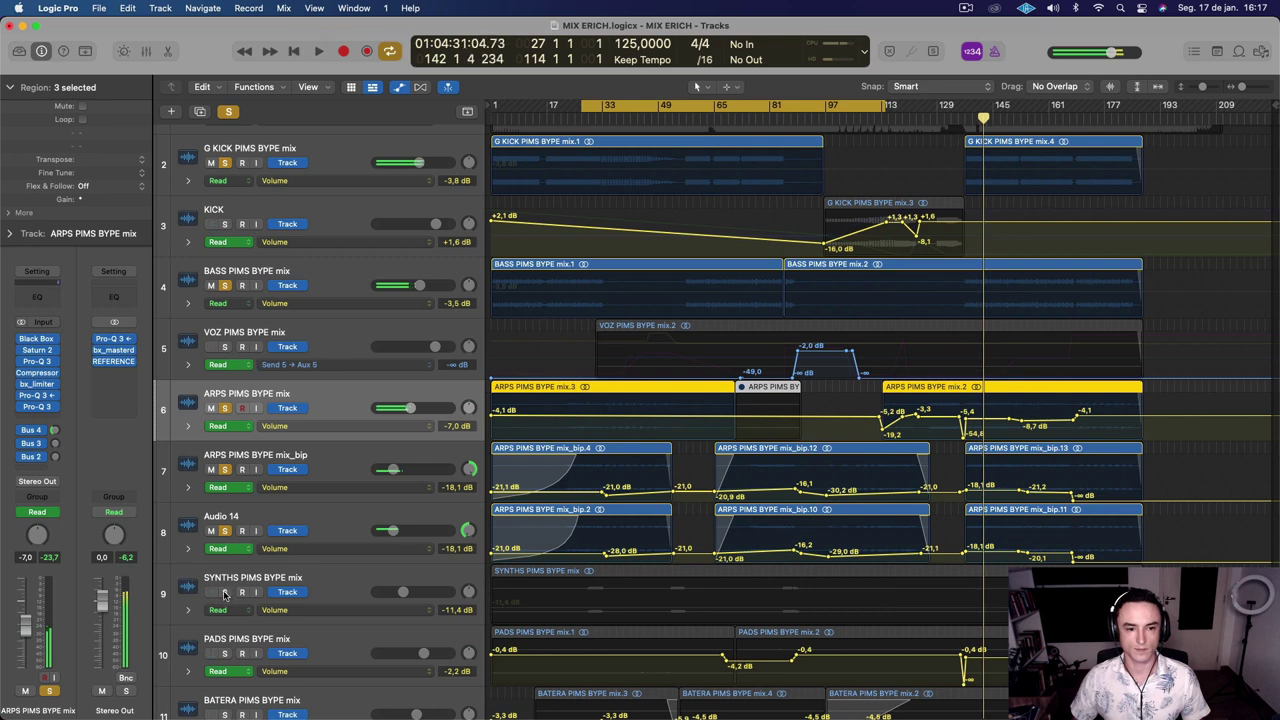
pyautogui.click(224, 592)
pyautogui.keyDown('alt'); pyautogui.click(224, 592); pyautogui.keyUp('alt')
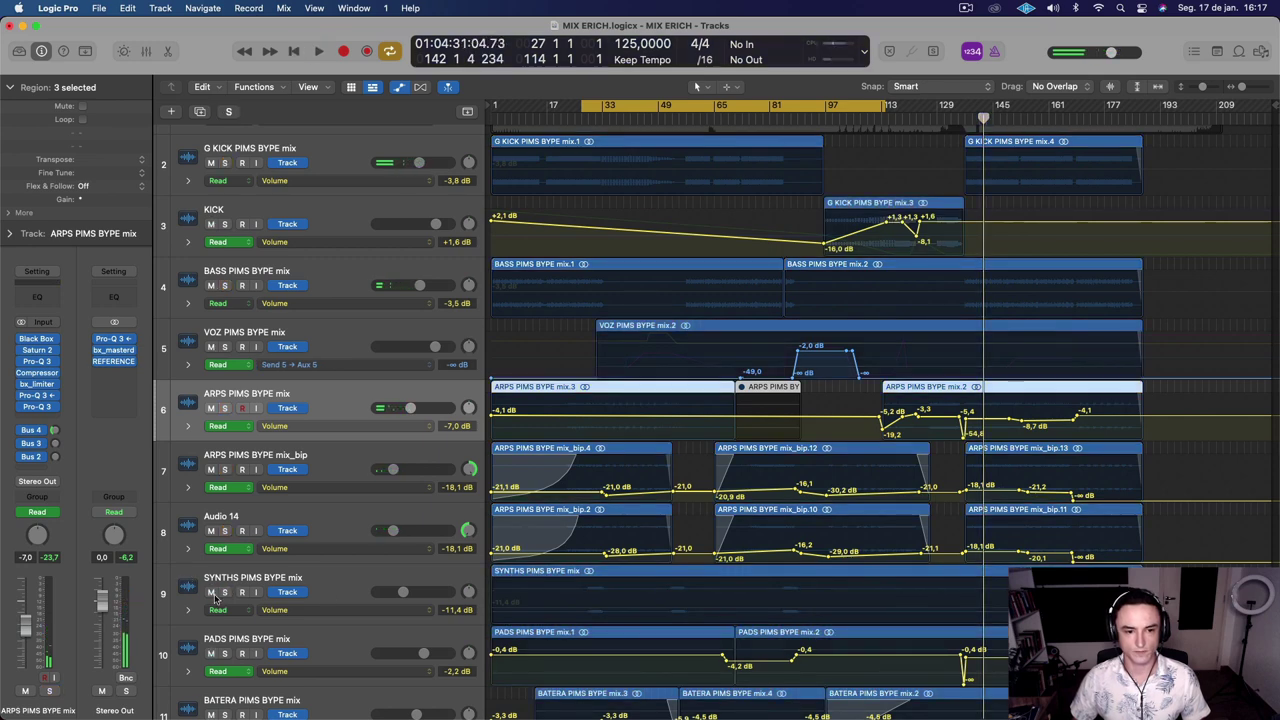
pyautogui.click(224, 592)
pyautogui.click(348, 590)
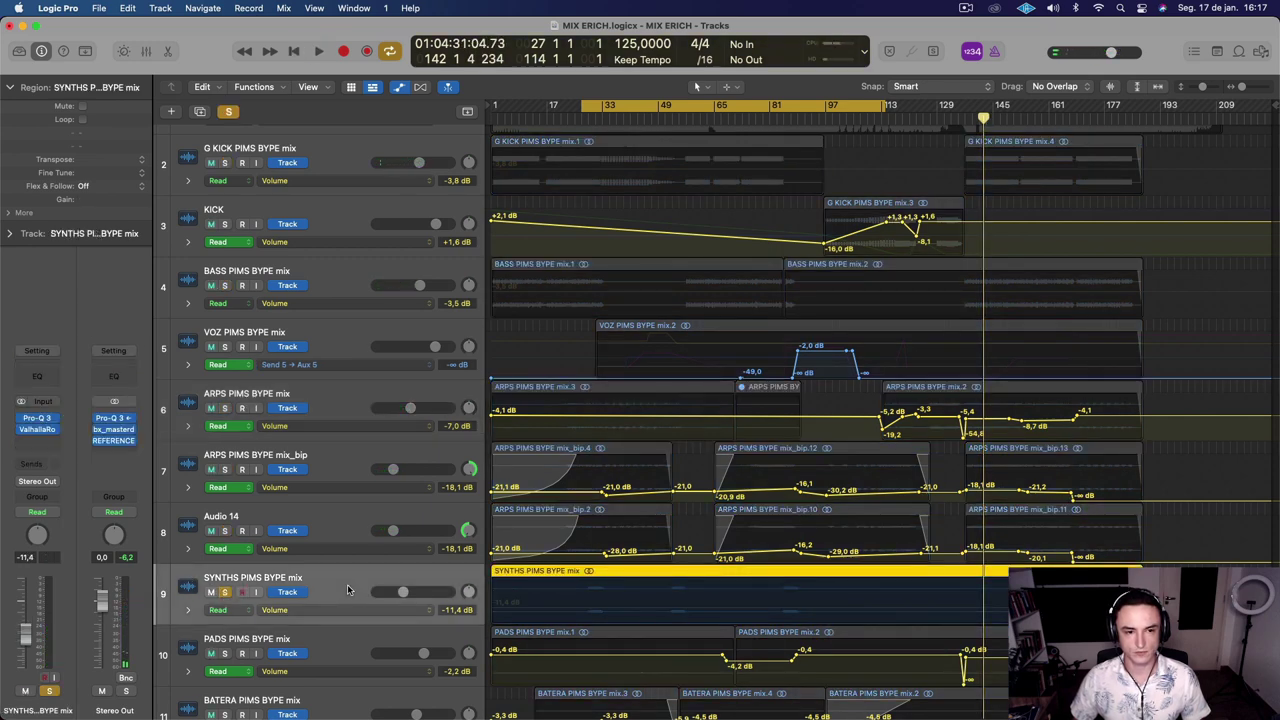
pyautogui.press('space')
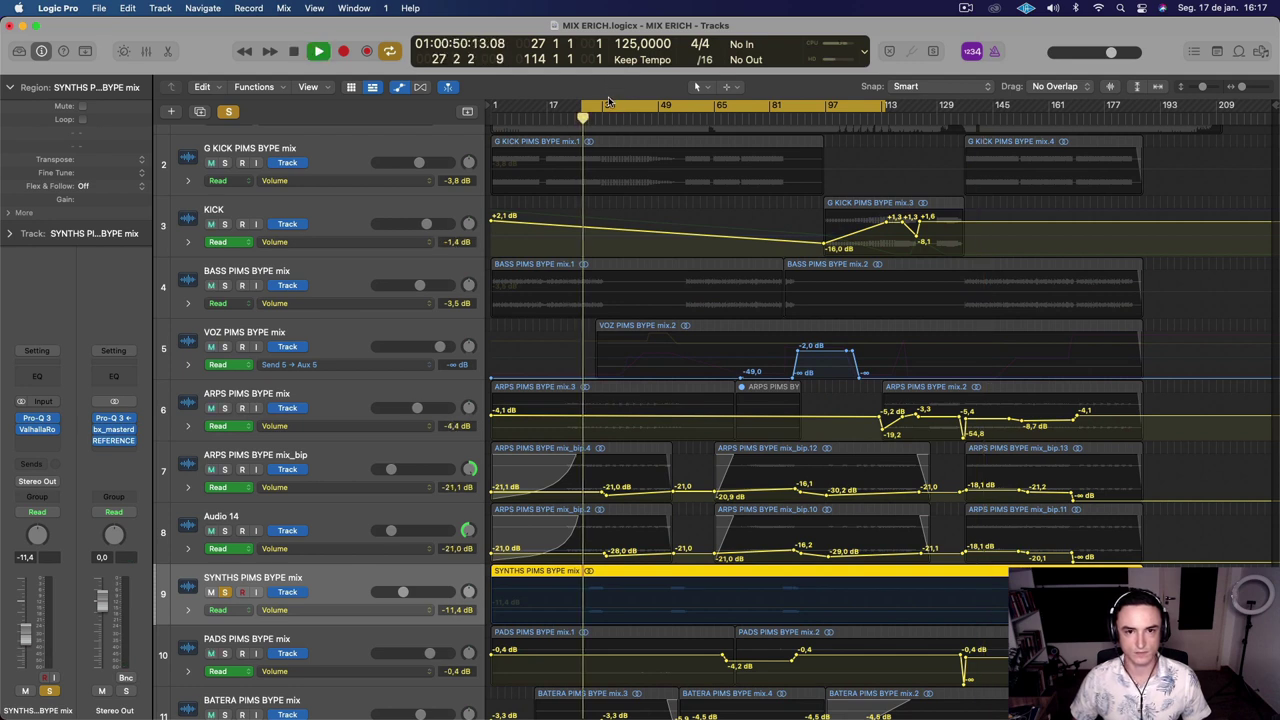
pyautogui.moveTo(608, 100); pyautogui.dragTo(614, 106)
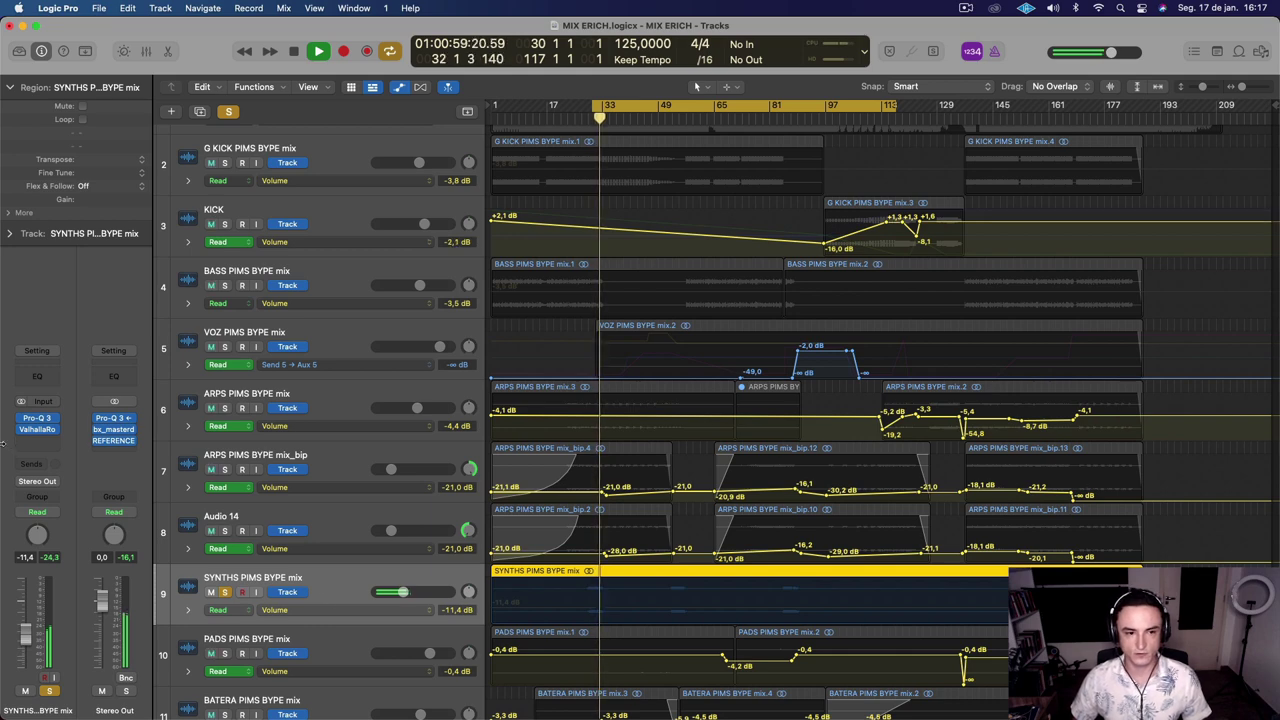
# View the ValhallaRoom reverb settings and the Pro-Q 3 curve on the SYNTHS channel during playback
pyautogui.click(38, 430)
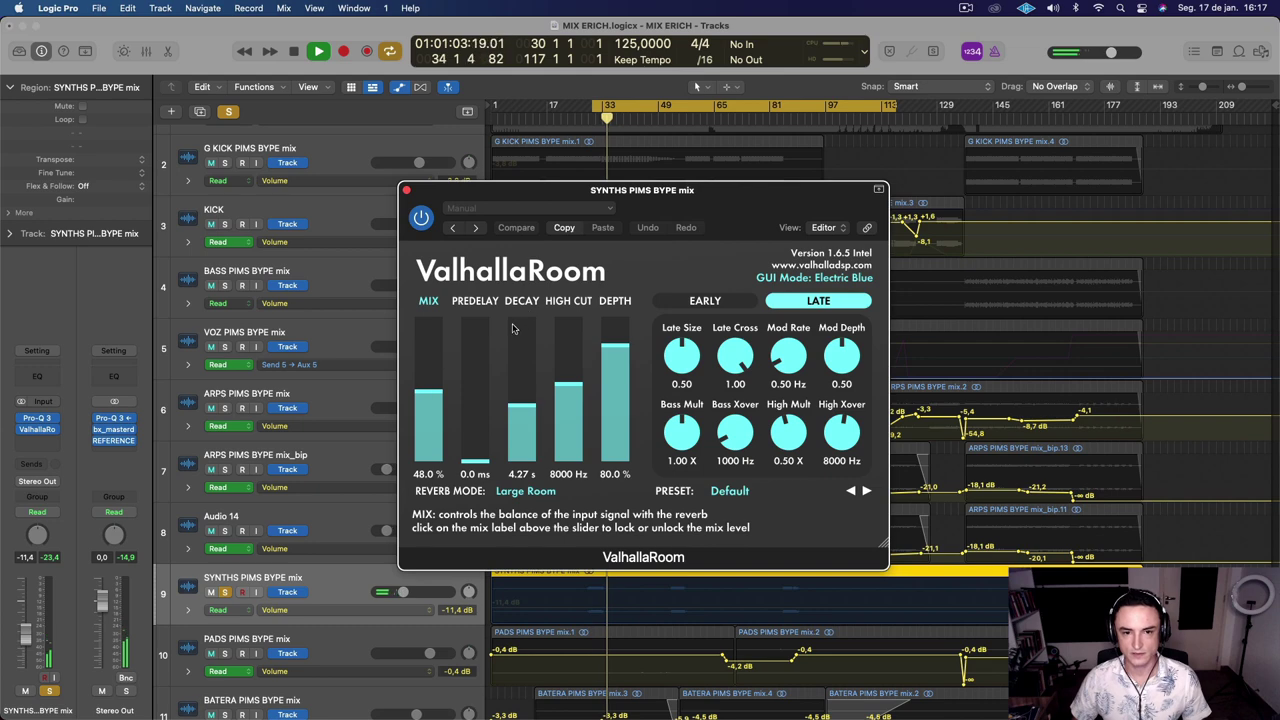
pyautogui.click(406, 190)
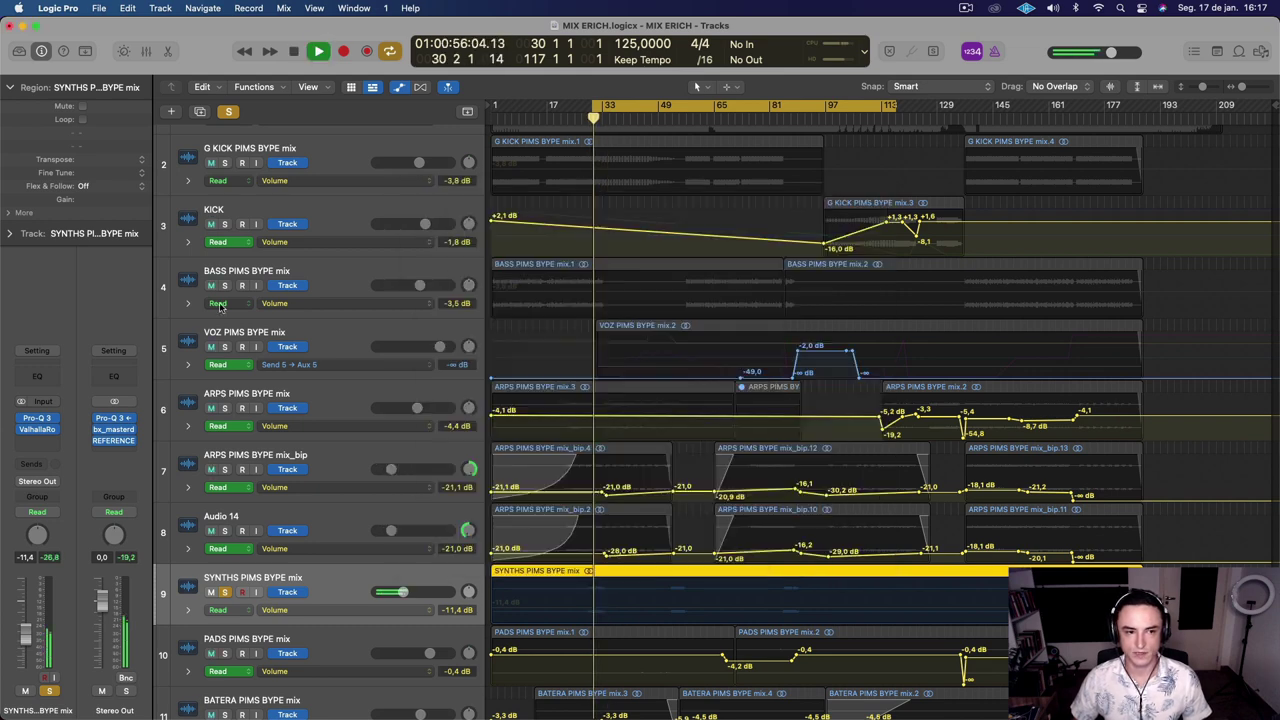
pyautogui.click(39, 419)
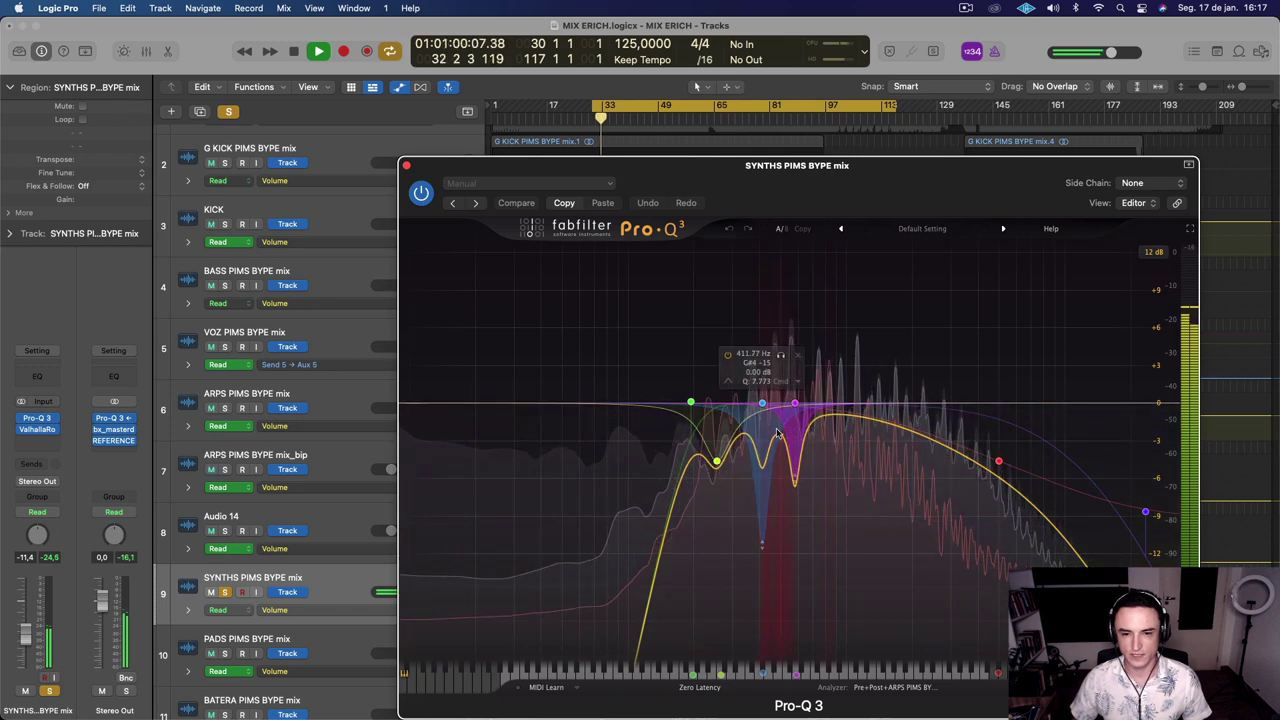
pyautogui.click(406, 166)
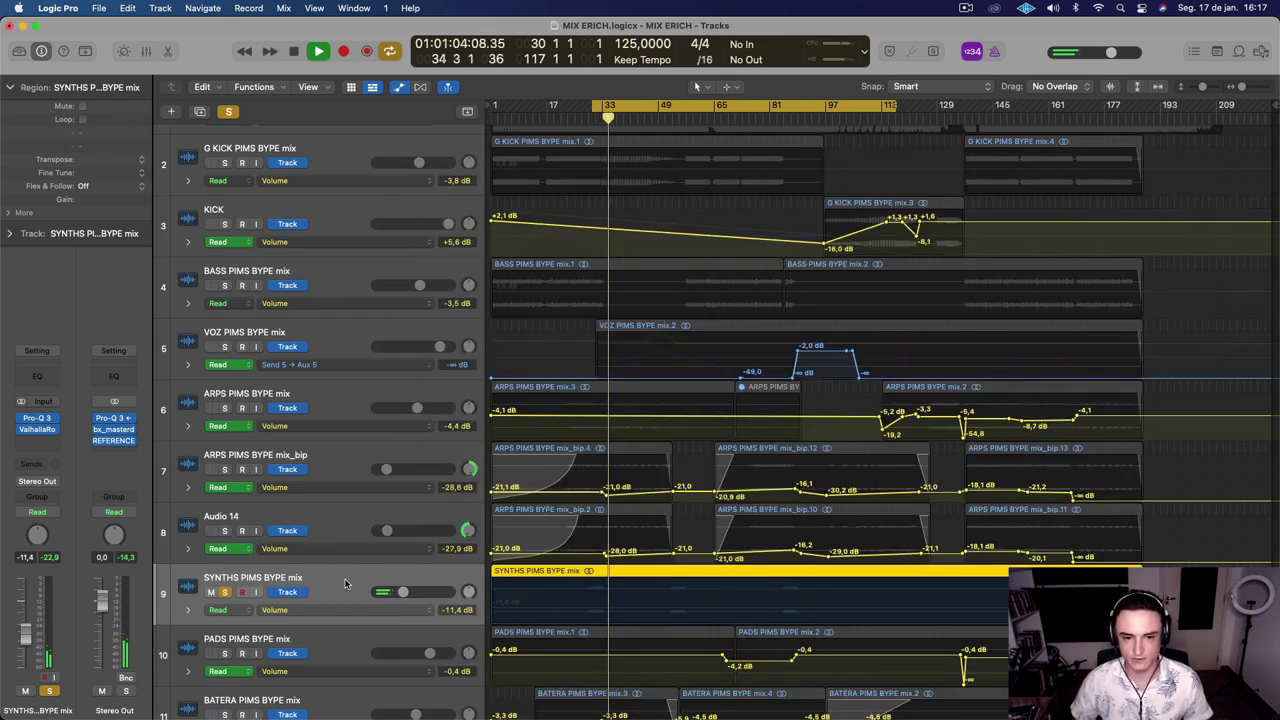
# Solo the PADS PIMS BYPE mix track instead of SYNTHS, play it, and view its Pro-Q 3 curve
pyautogui.scroll(-1, 332, 590)
pyautogui.click(325, 631)
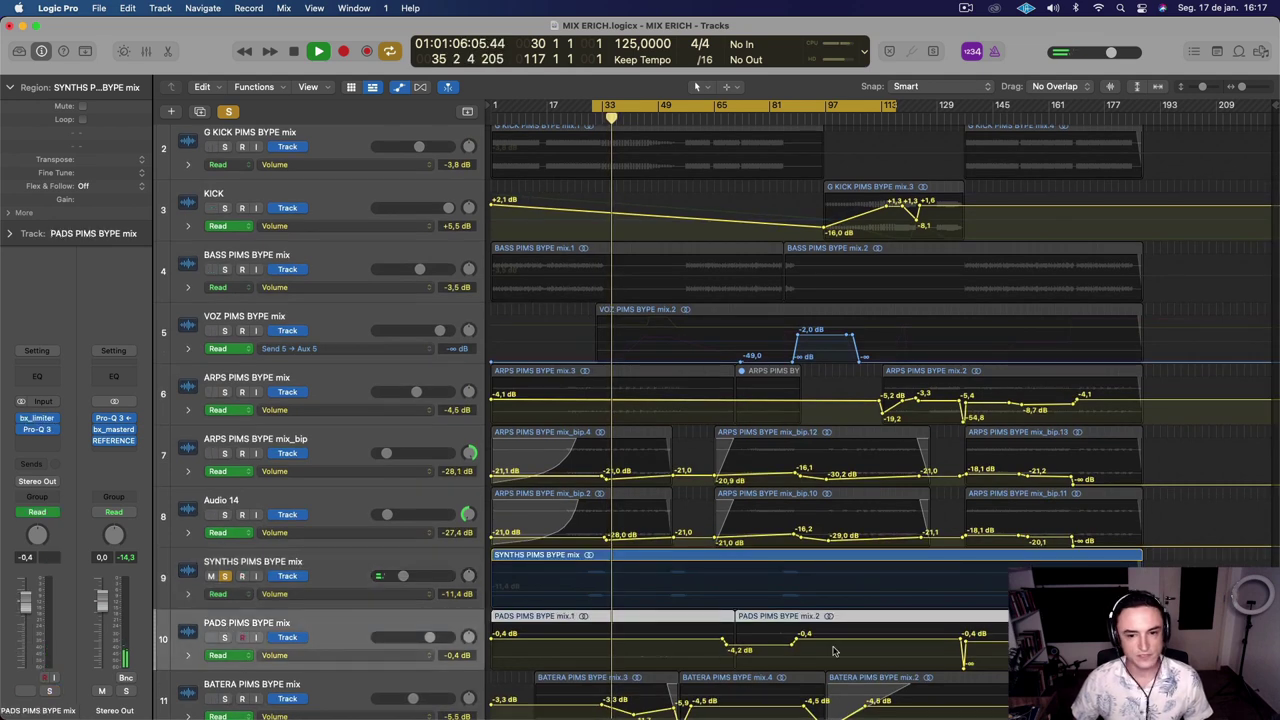
pyautogui.click(225, 637)
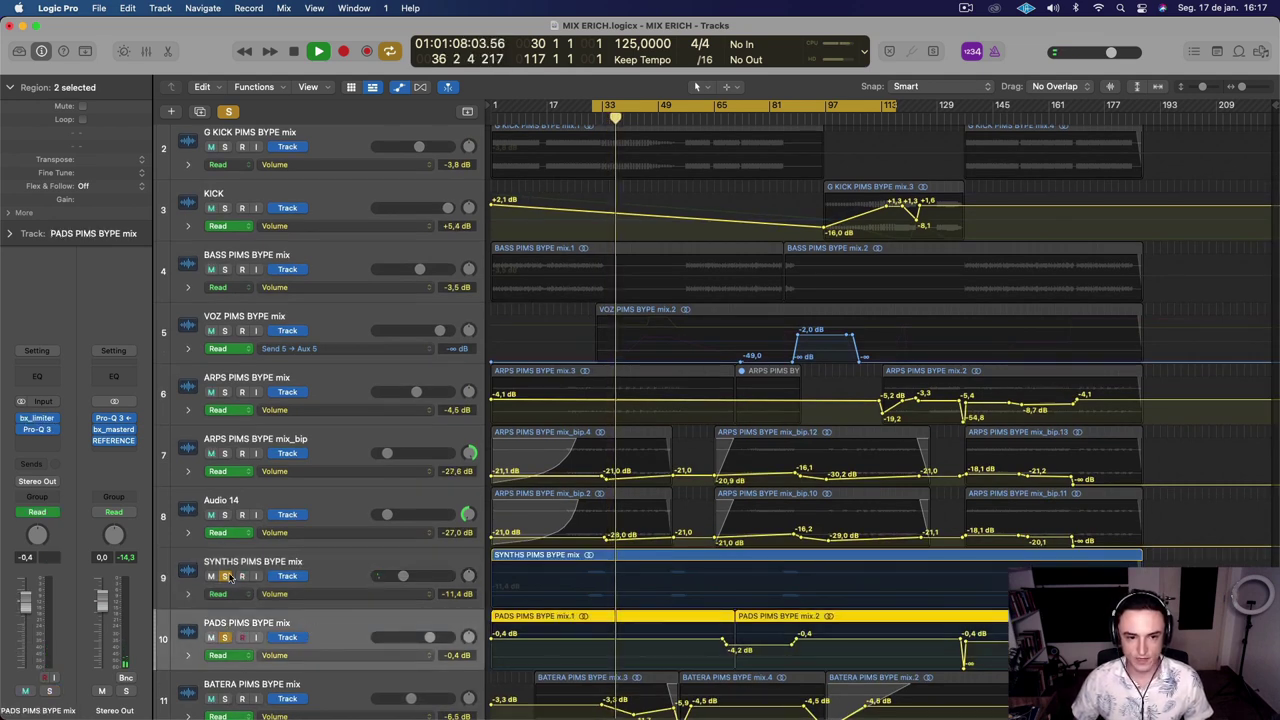
pyautogui.press('space')
pyautogui.scroll(-5, 338, 638)
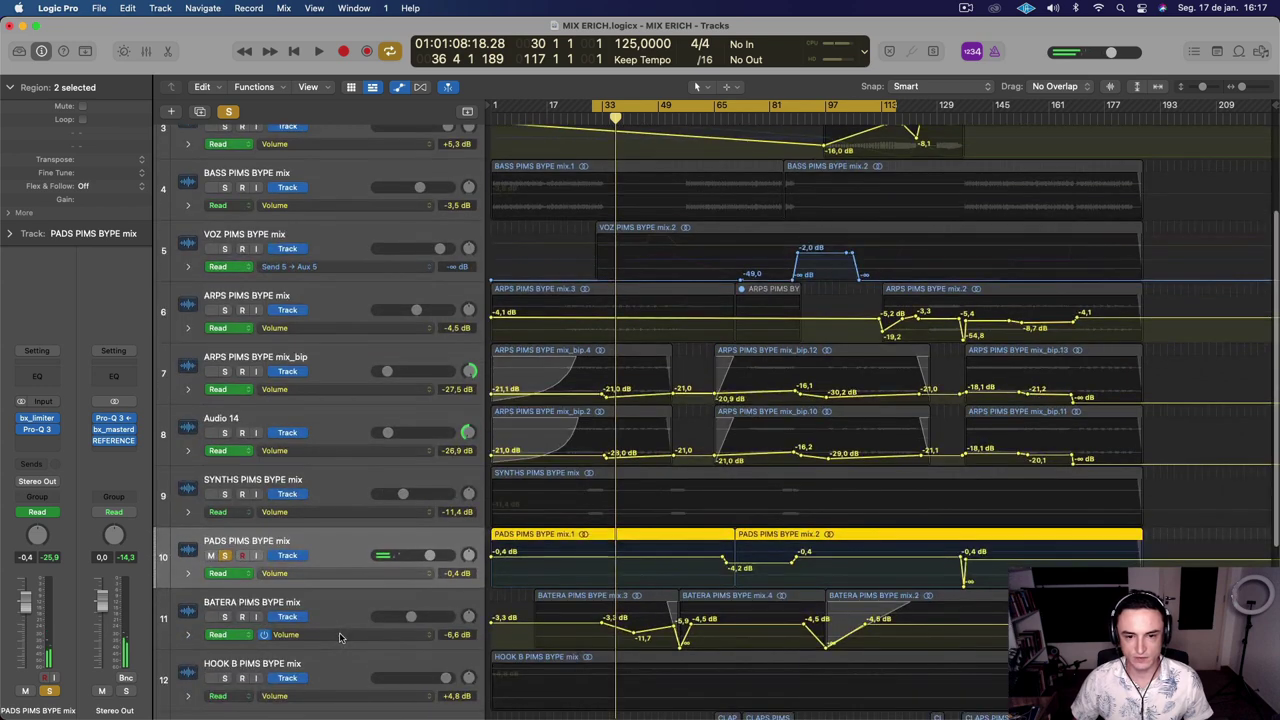
pyautogui.press('space')
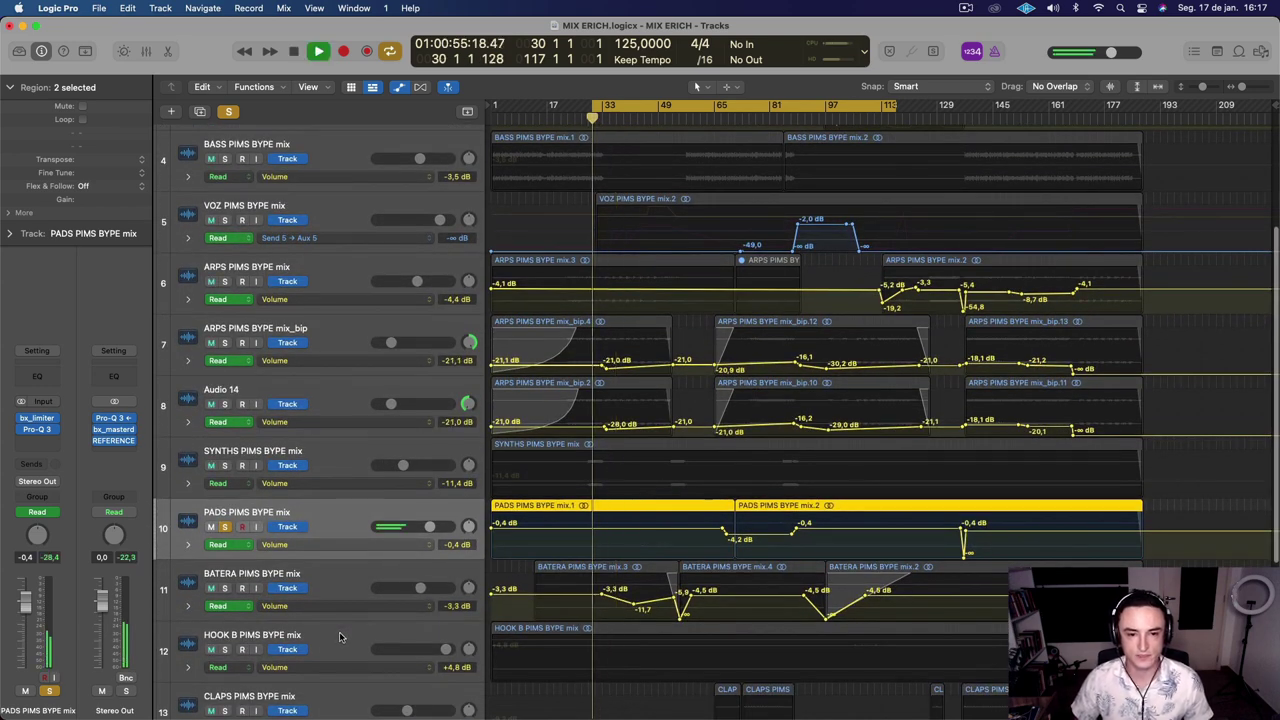
pyautogui.click(226, 527)
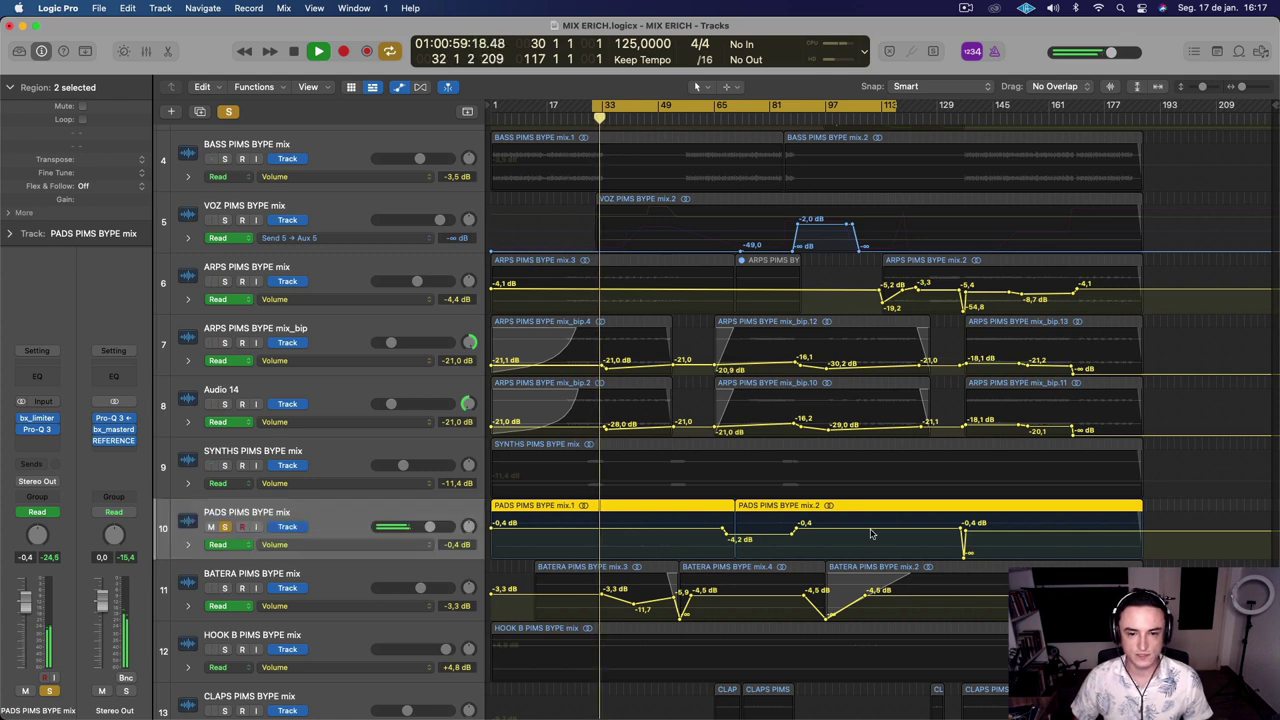
pyautogui.click(41, 431)
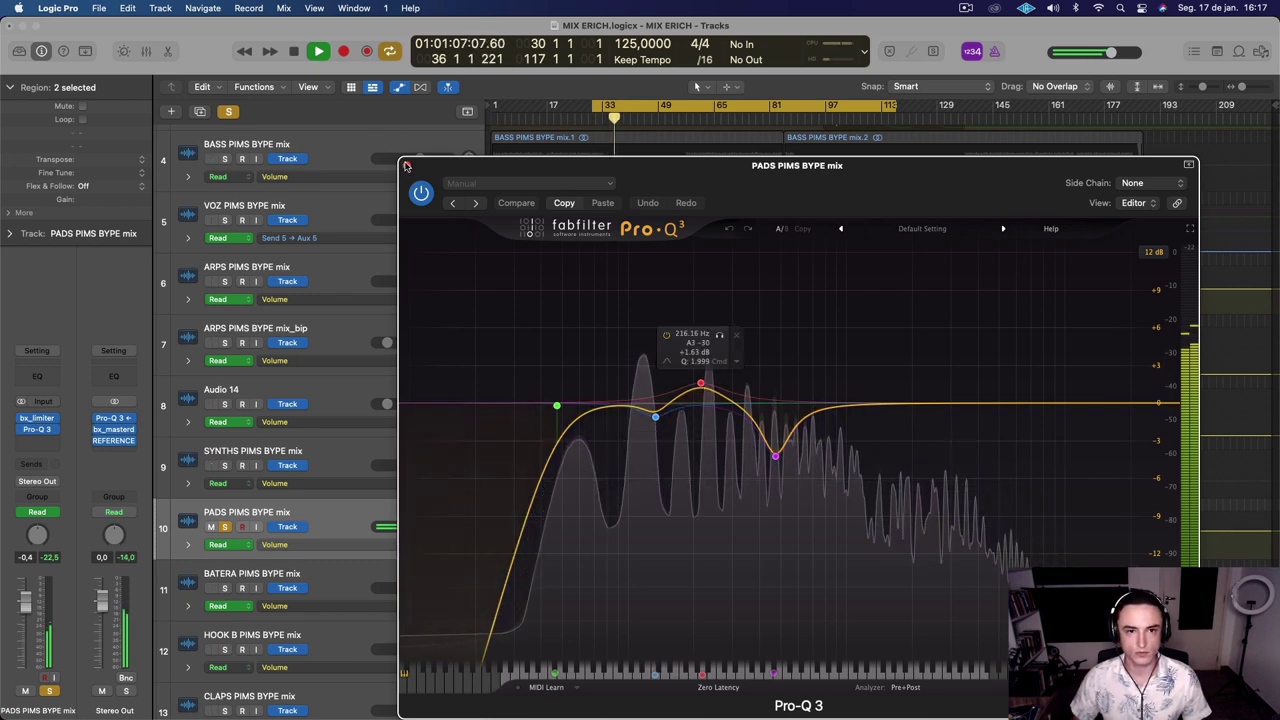
pyautogui.click(406, 165)
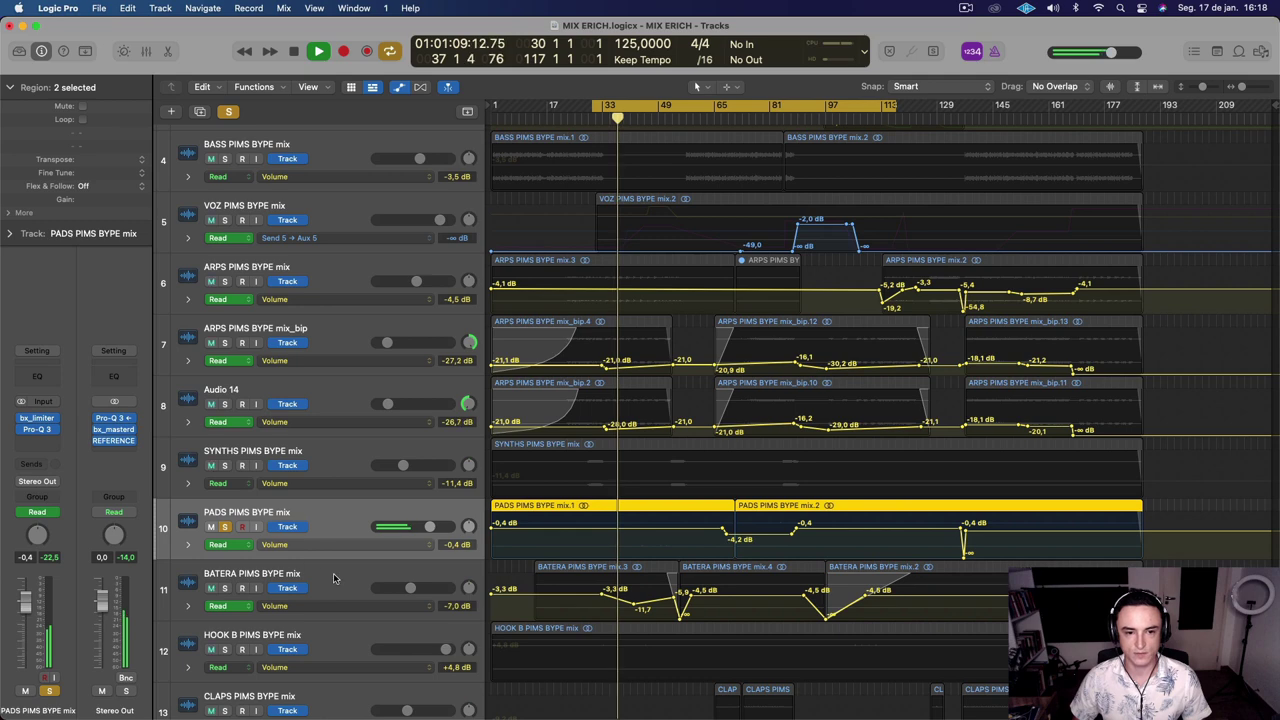
# Solo the BATERA PIMS BYPE mix track instead of PADS and show its channel strip
pyautogui.scroll(-2, 340, 530)
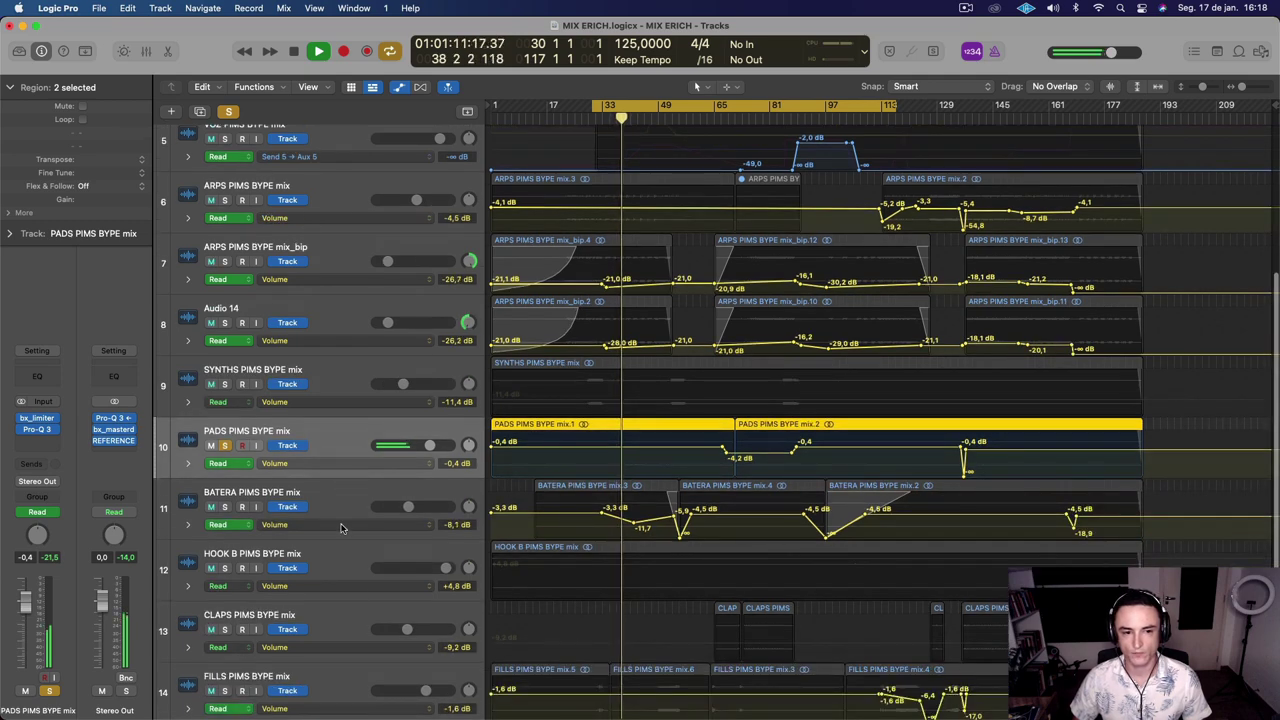
pyautogui.click(225, 507)
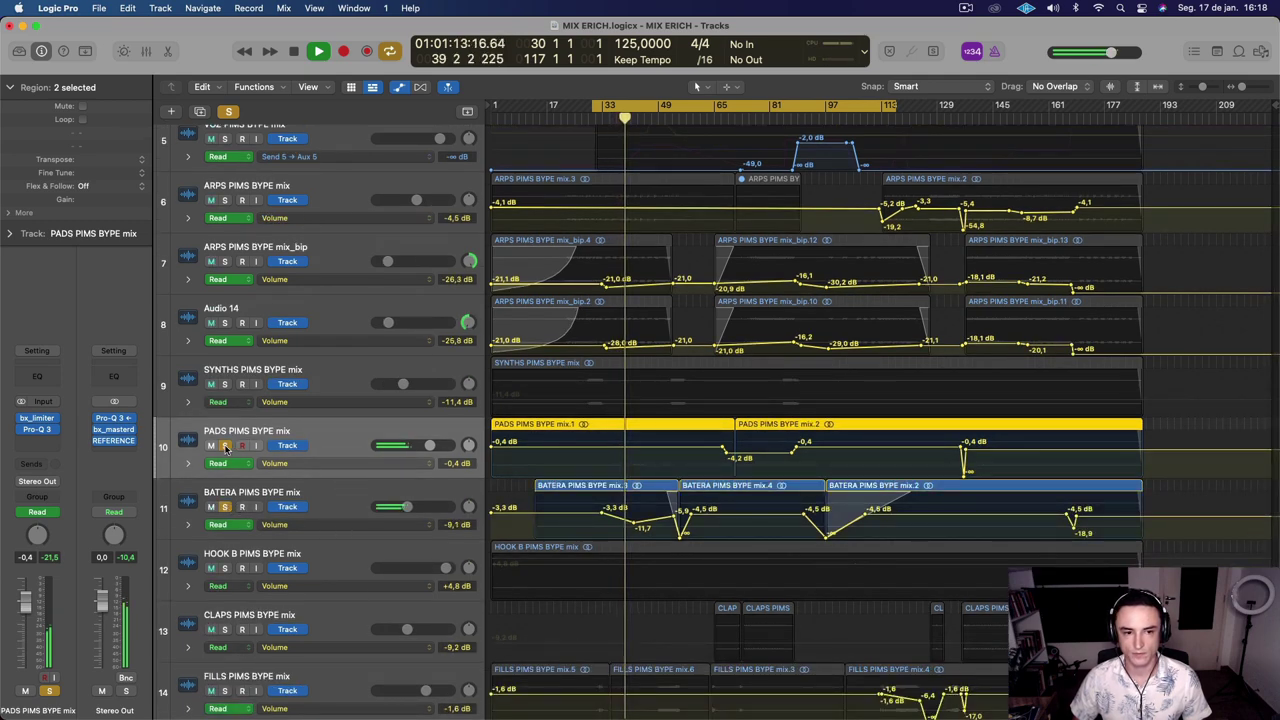
pyautogui.click(350, 500)
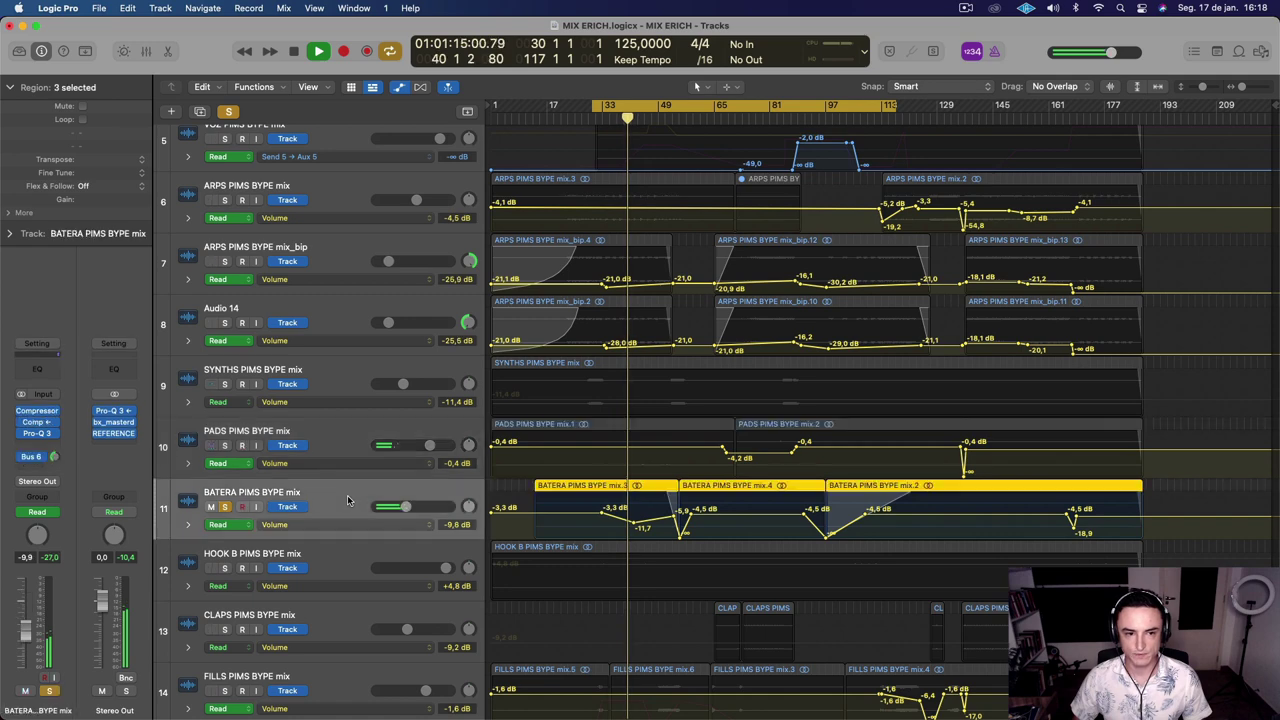
# Inspect the Compressor on the Bus 6 aux channel fed by BATERA, and play the drums through it
pyautogui.click(56, 458)
pyautogui.click(117, 412)
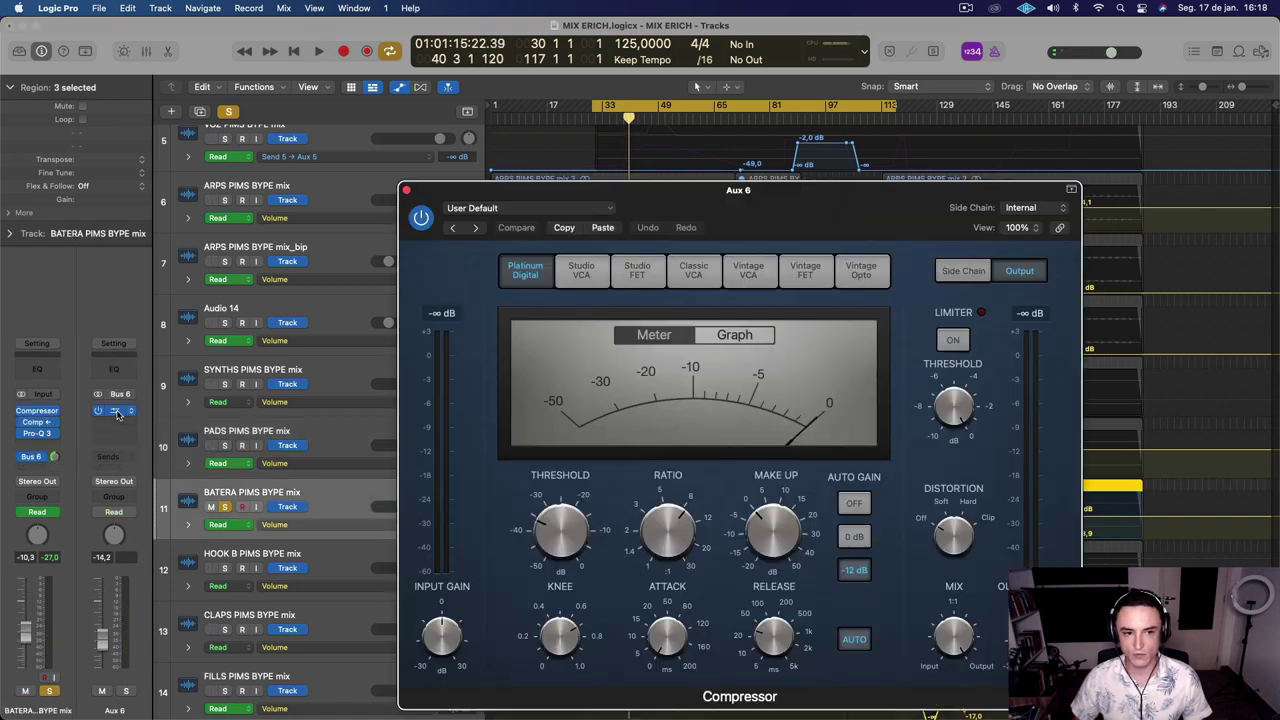
pyautogui.click(407, 191)
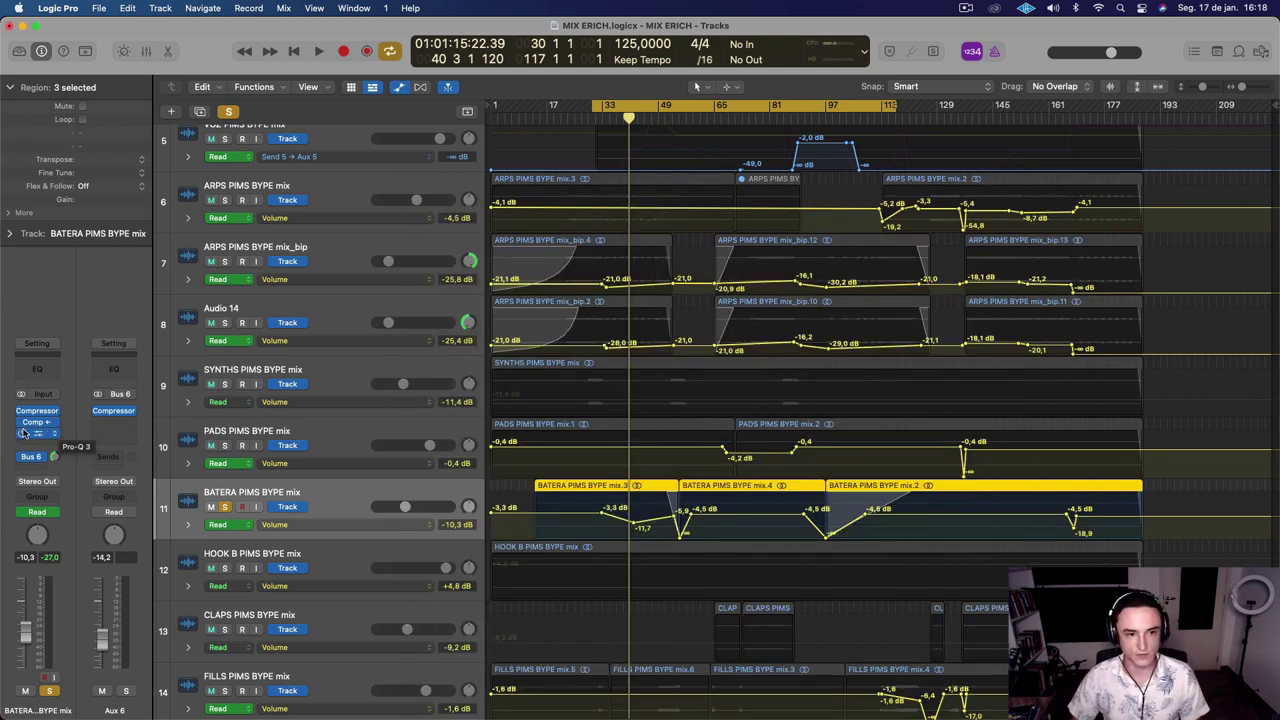
pyautogui.press('space')
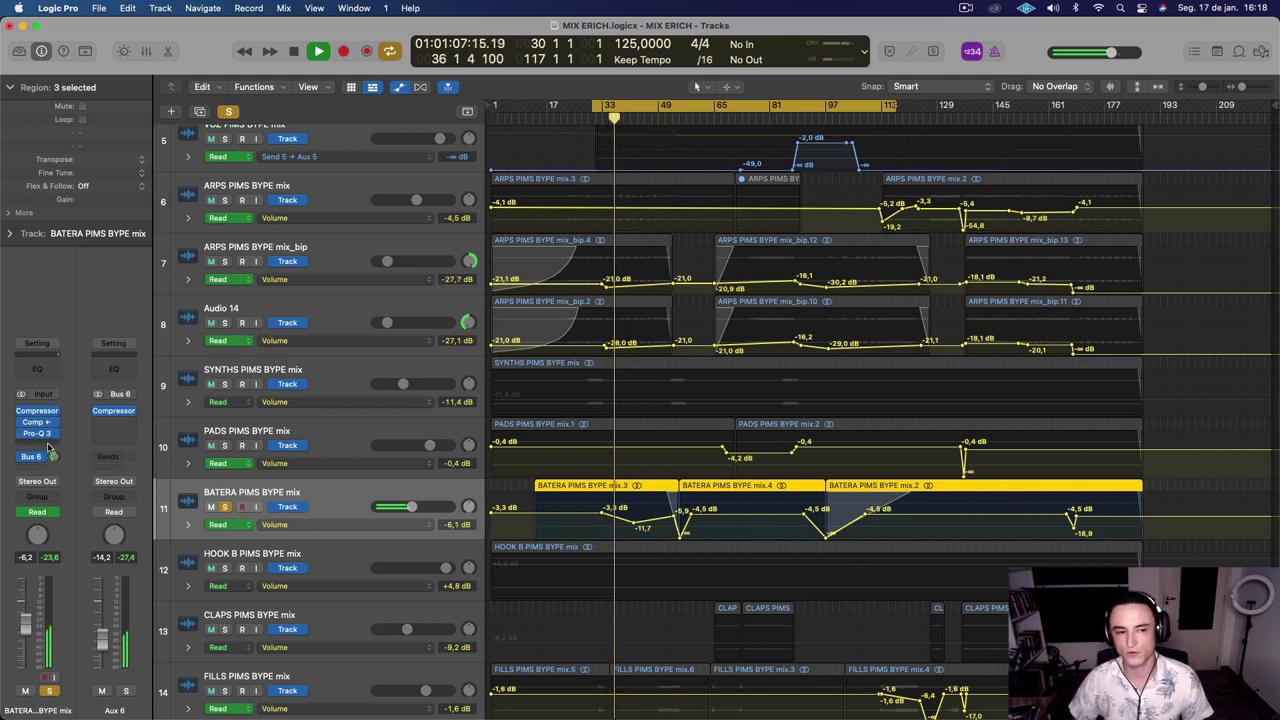
pyautogui.moveTo(104, 408); pyautogui.dragTo(105, 409)
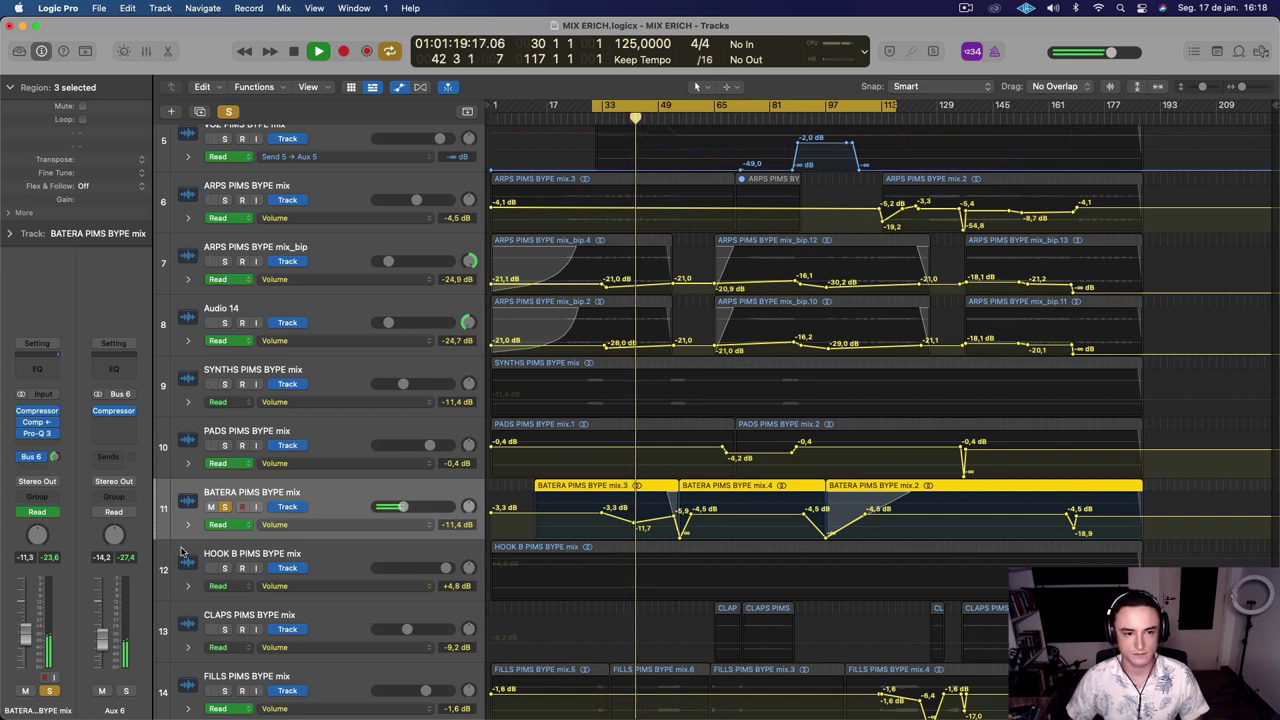
# Stop playback and solo the HOOK B PIMS BYPE mix track instead of BATERA, selecting its channel
pyautogui.click(224, 507)
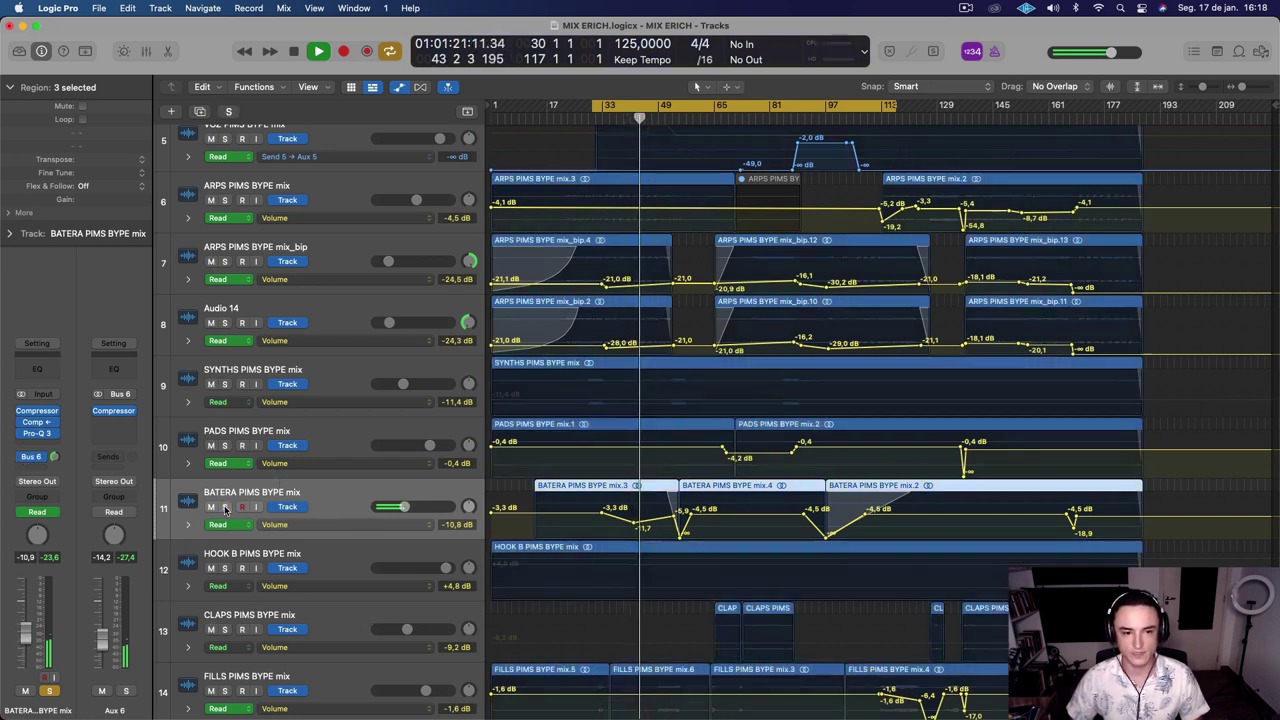
pyautogui.press('space')
pyautogui.click(224, 568)
pyautogui.click(326, 562)
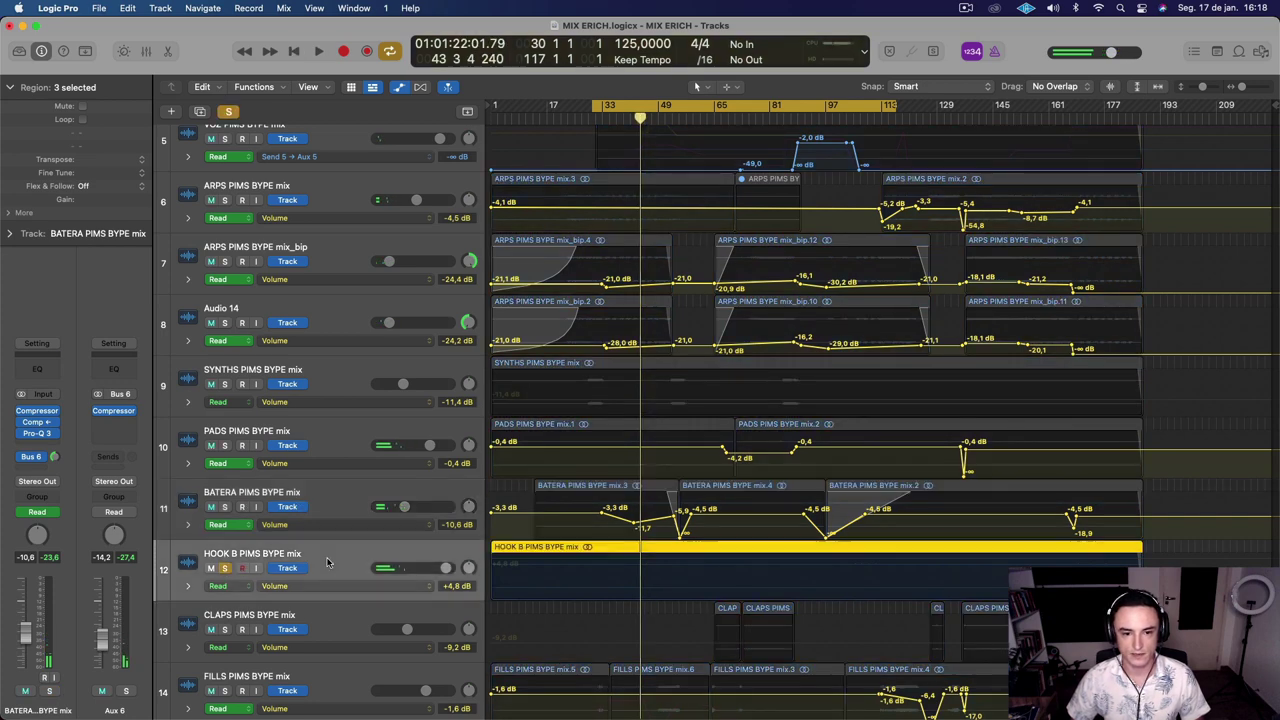
# Show the Aux 5 channel fed by the Bus 5 send of HOOK B PIMS BYPE mix, and play the soloed hook
pyautogui.scroll(-1, 326, 562)
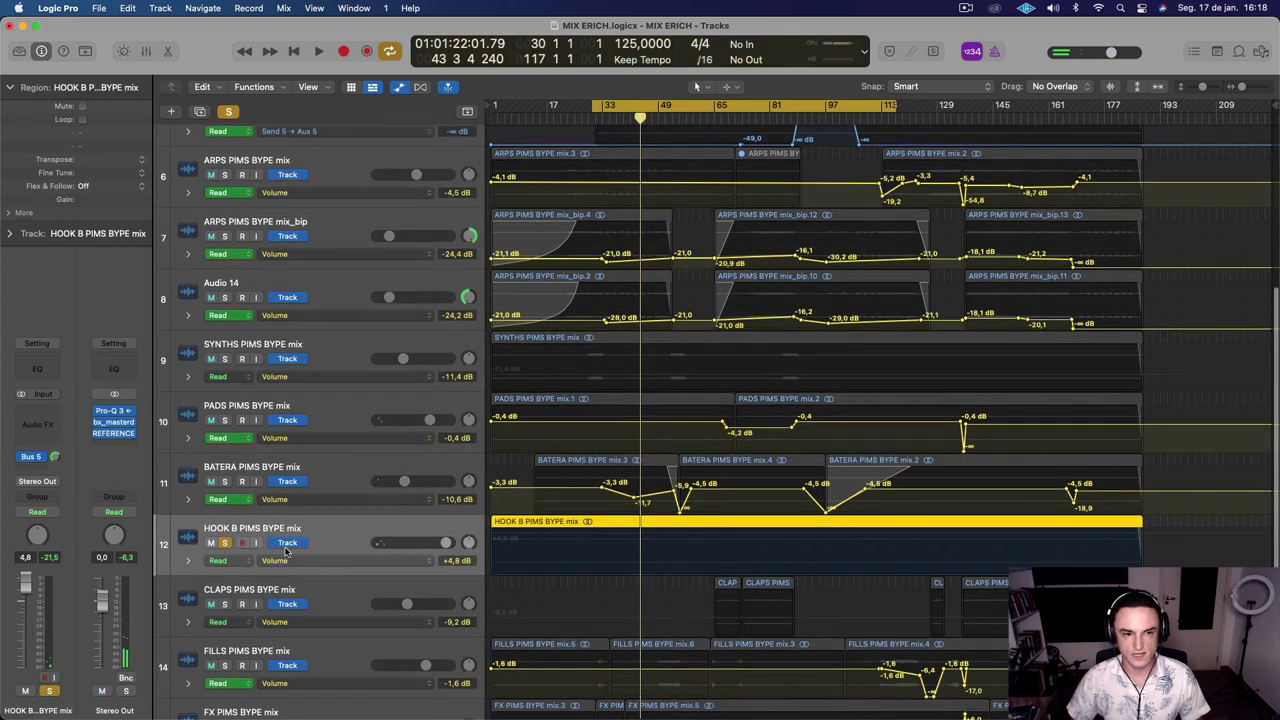
pyautogui.click(40, 457)
pyautogui.click(200, 470)
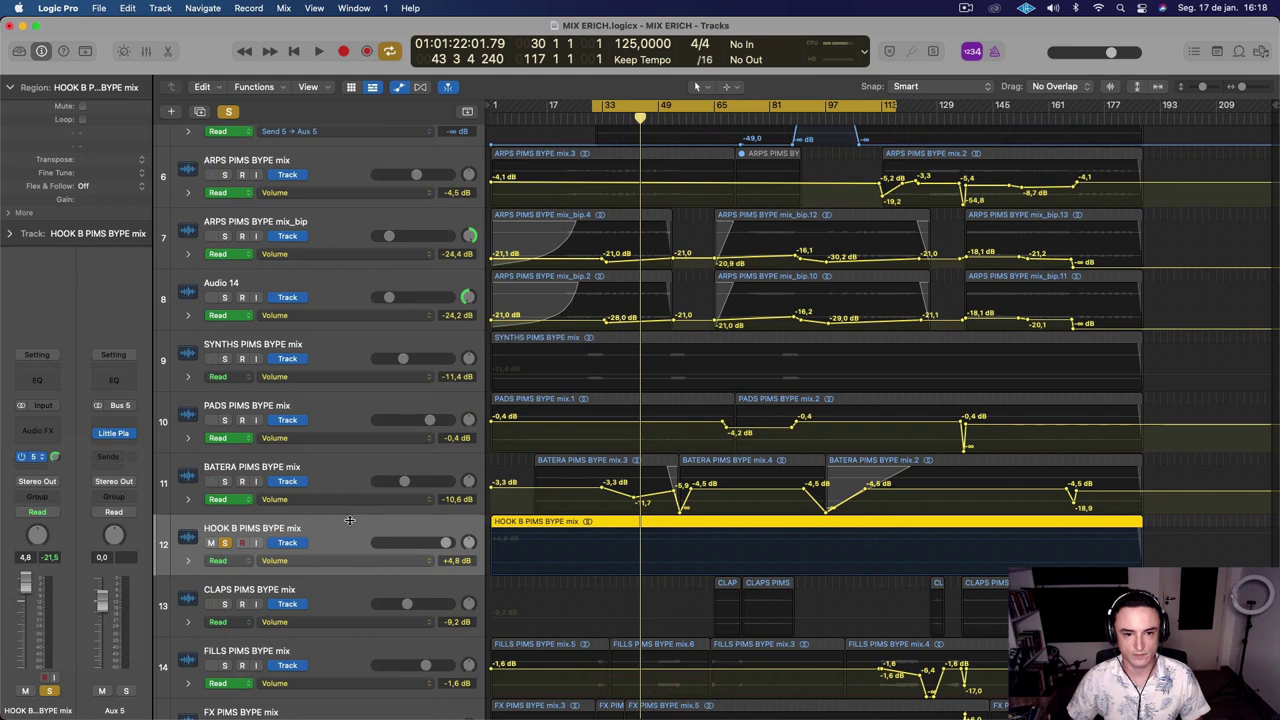
pyautogui.press('space')
pyautogui.press('super+Down')
pyautogui.press('super+Down')
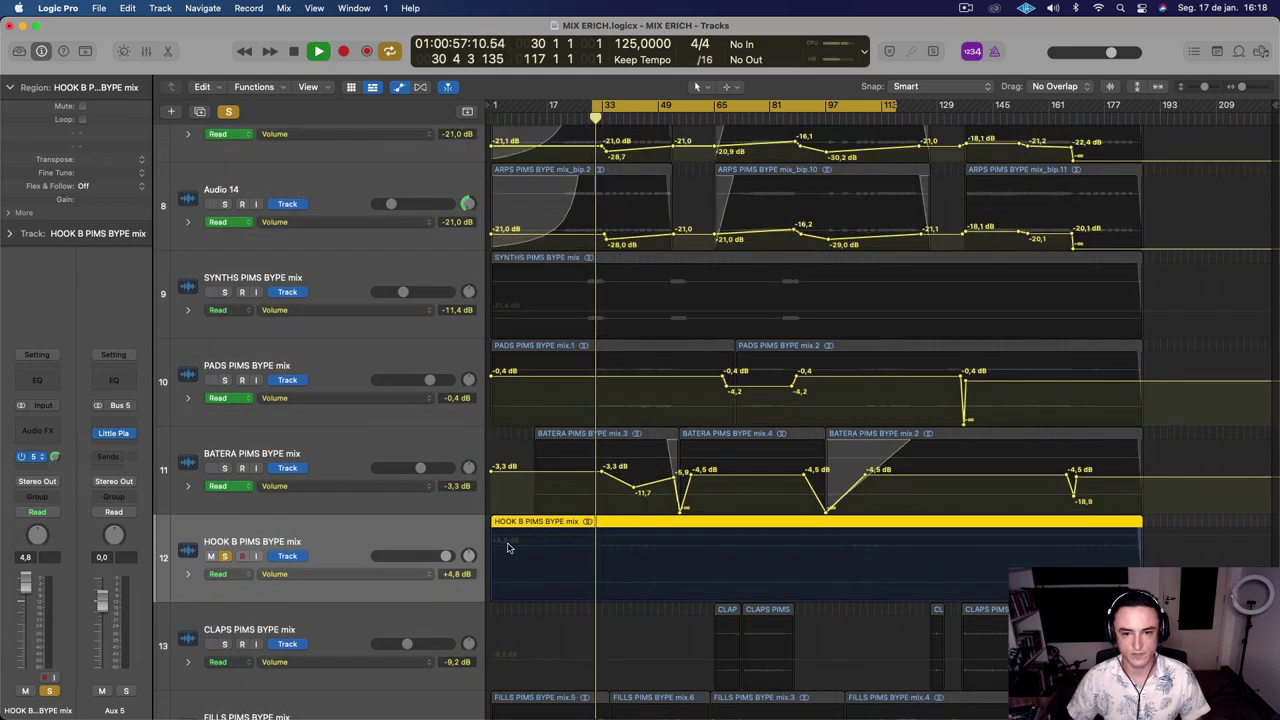
# Solo the CLAPS PIMS BYPE mix track instead of HOOK B and view its Smack Attack plug-in settings
pyautogui.click(225, 644)
pyautogui.scroll(1, 224, 562)
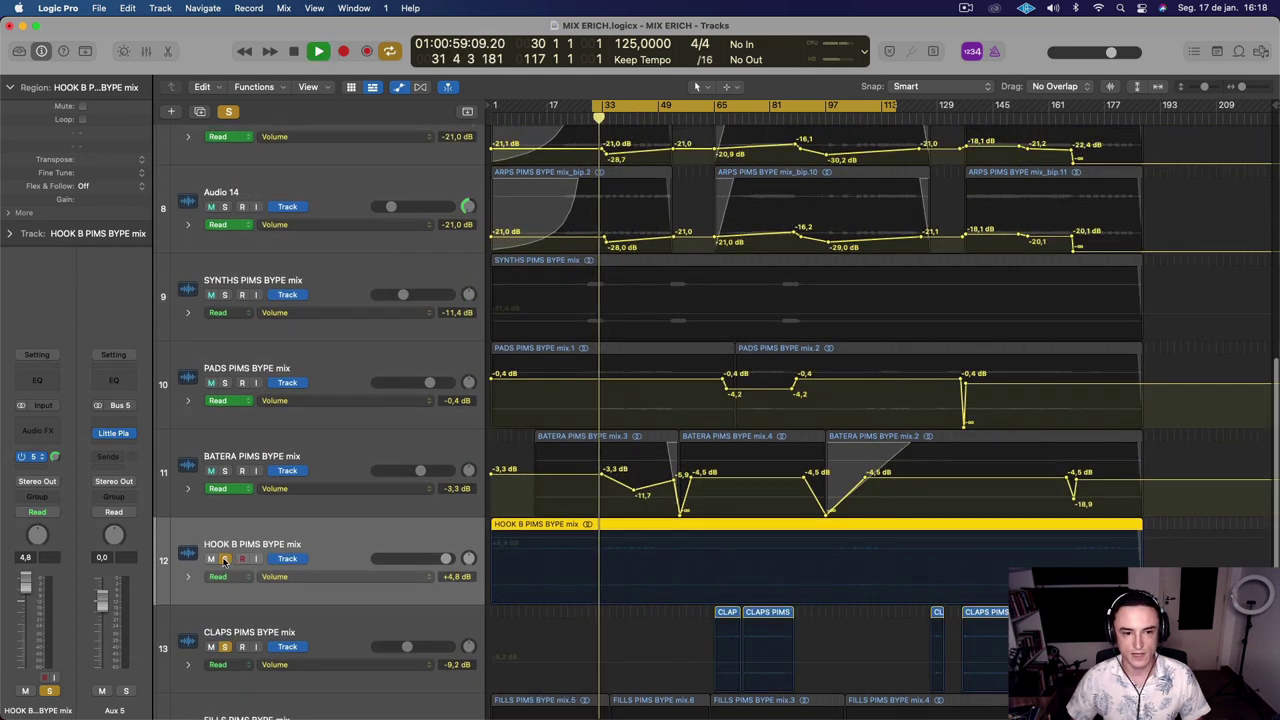
pyautogui.press('space')
pyautogui.click(330, 614)
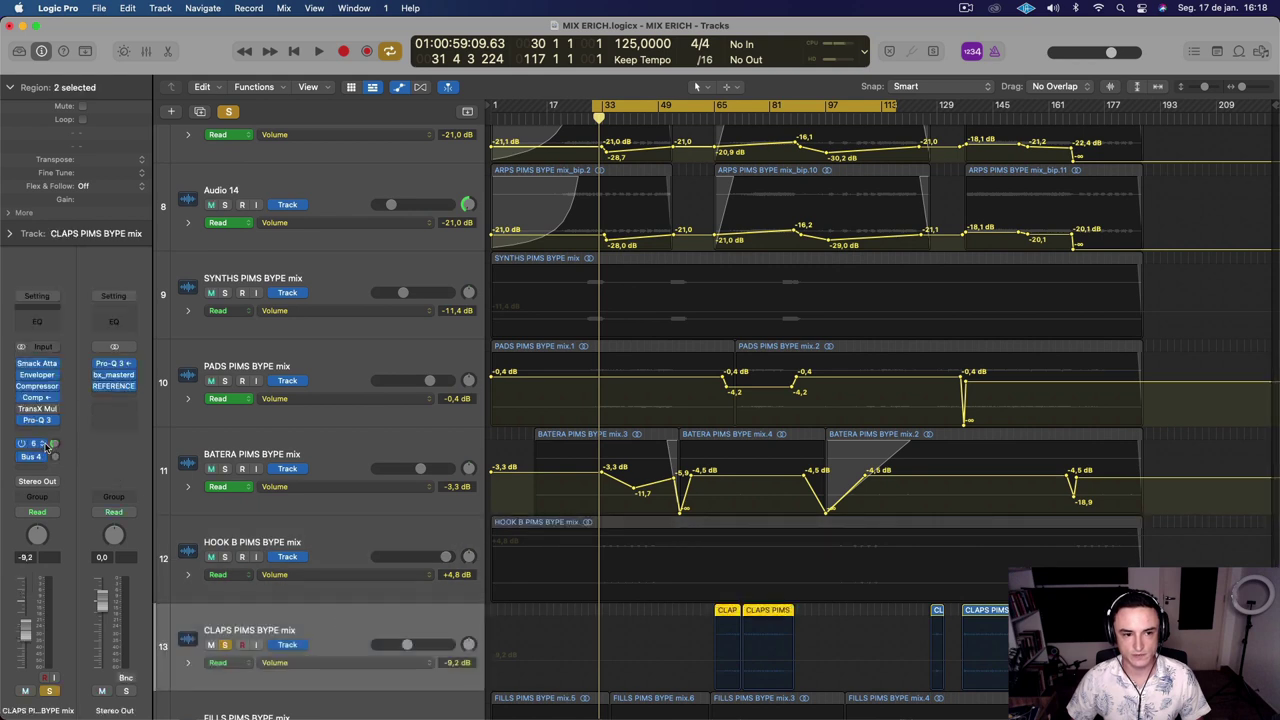
pyautogui.click(38, 364)
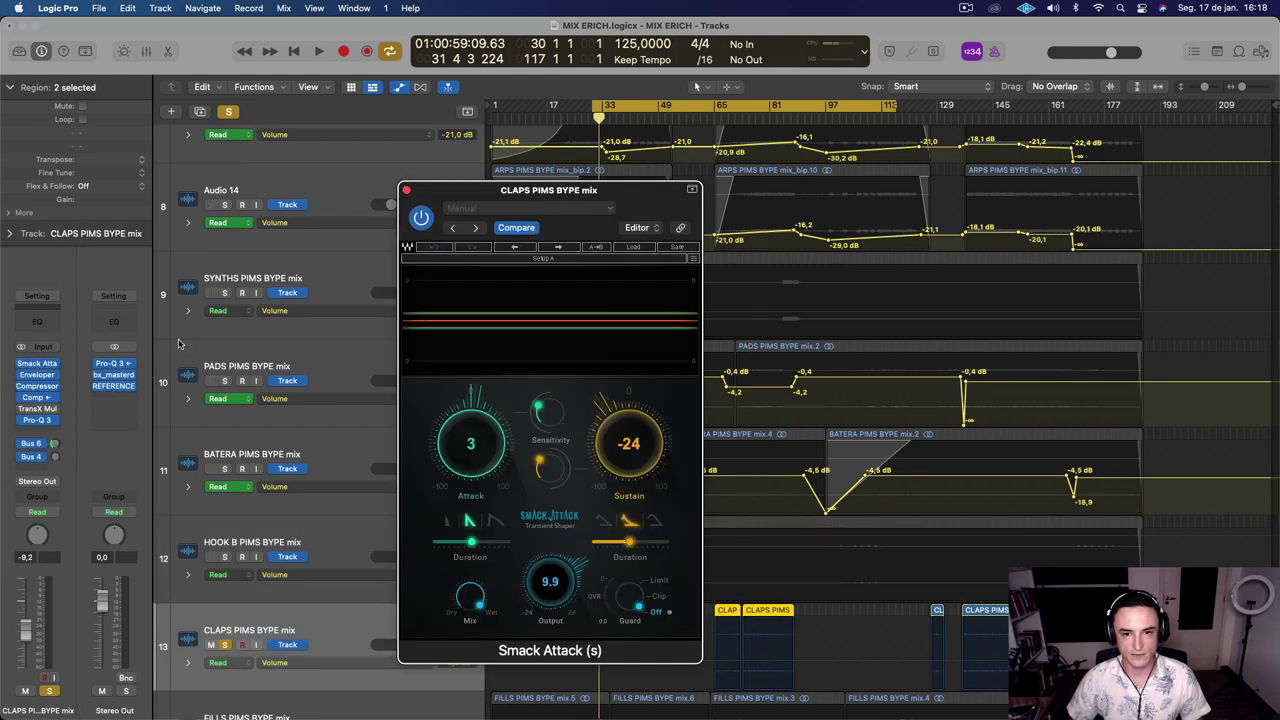
pyautogui.click(405, 191)
# Move the cycle range to bars 73–160 and play the claps with their plug-ins bypassed and re-enabled
pyautogui.moveTo(681, 100); pyautogui.dragTo(831, 100)
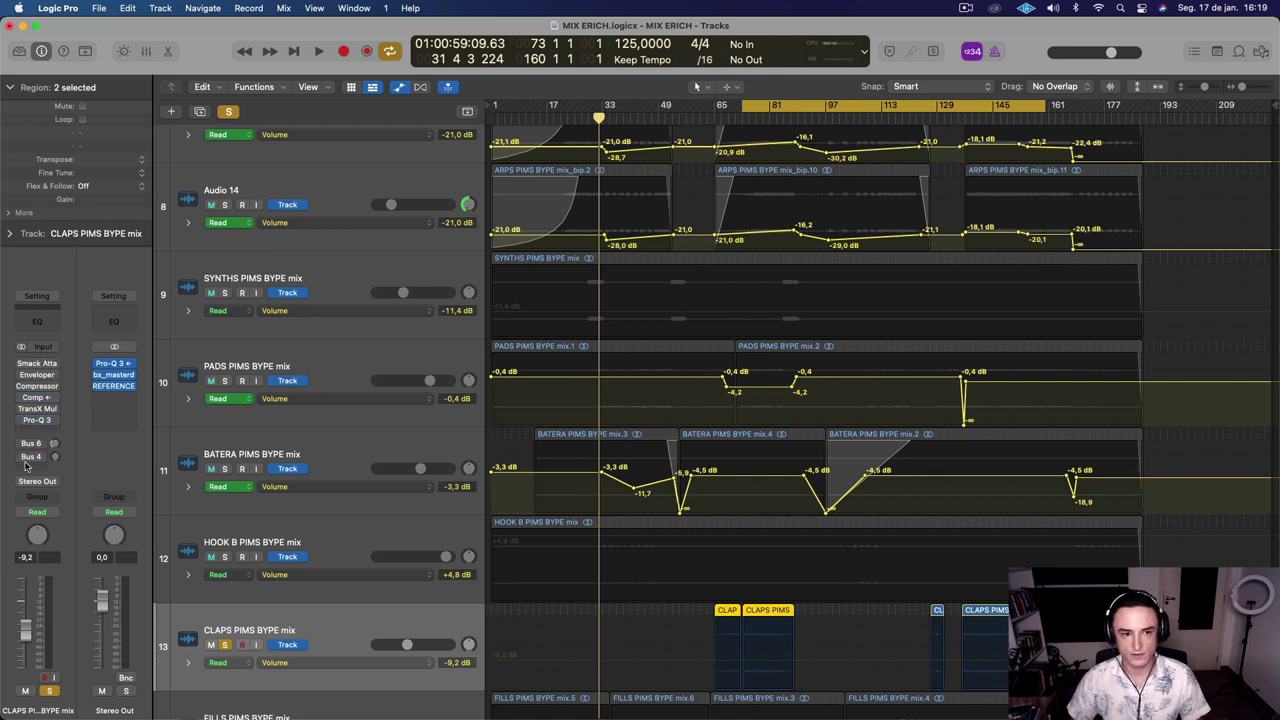
pyautogui.press('space')
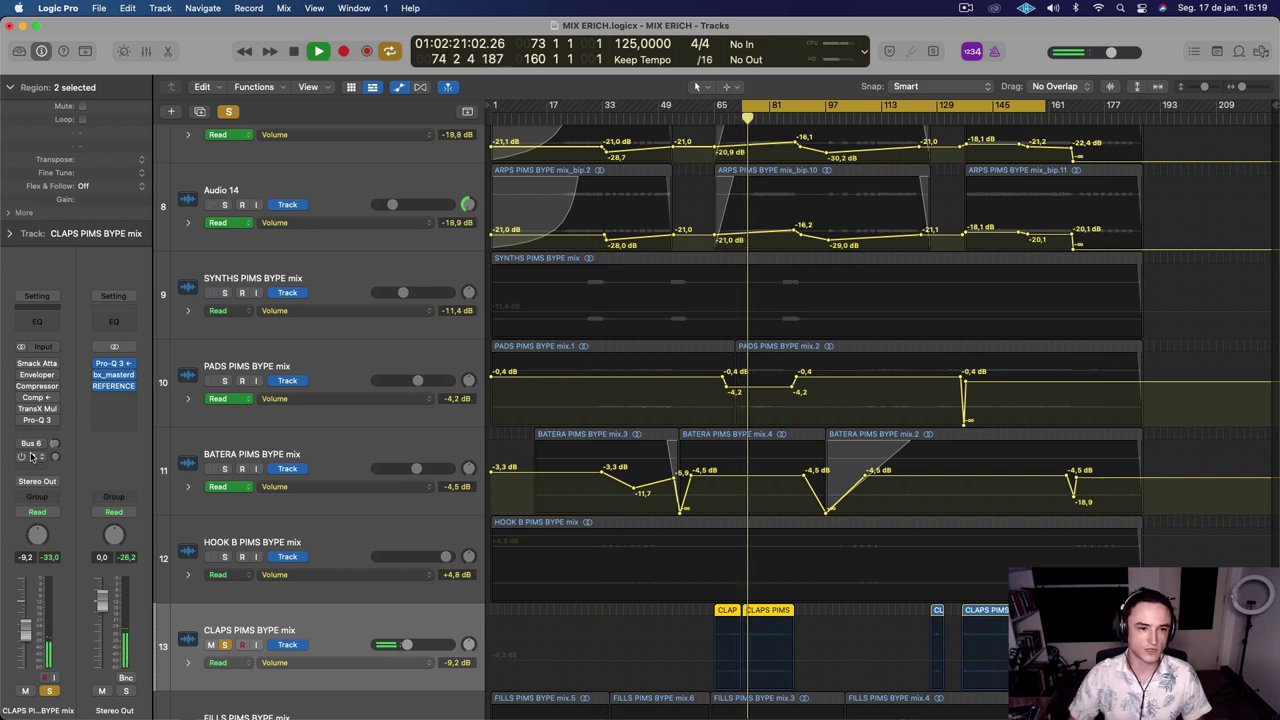
pyautogui.click(20, 364)
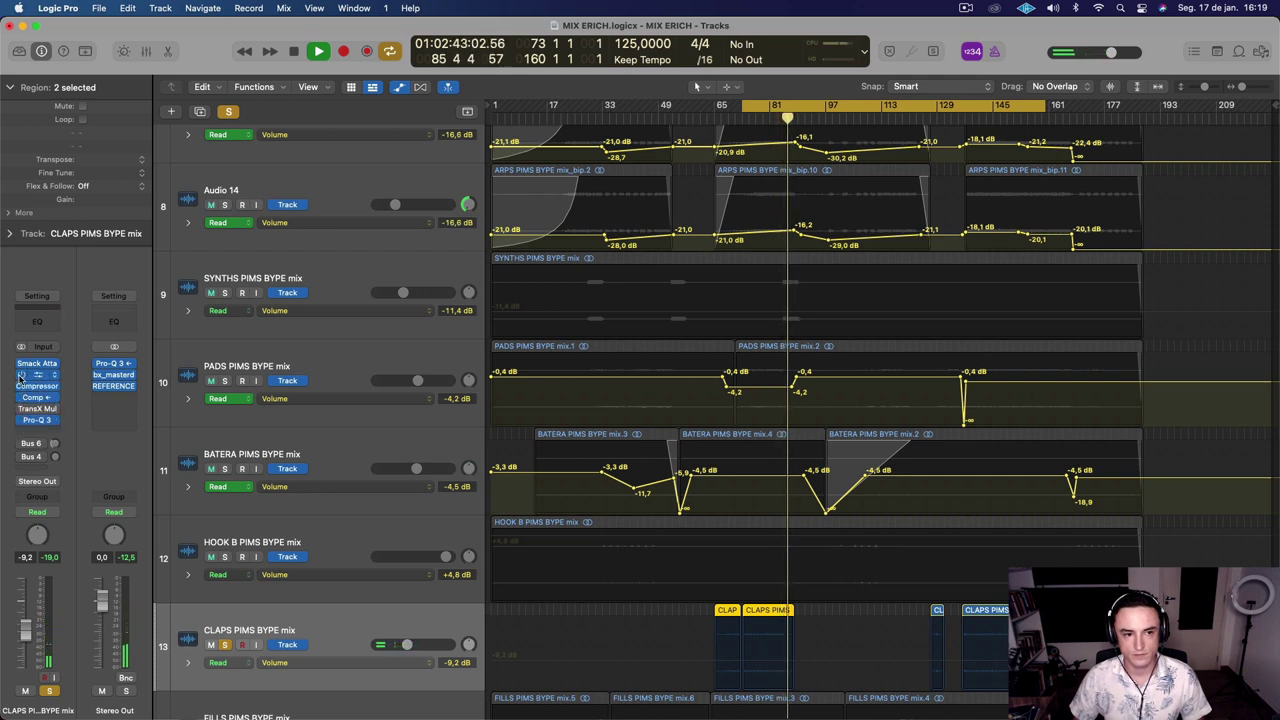
# Restart the claps playback and inspect the CLAPS track's Compressor side-chained from Audio 8, closing it again
pyautogui.press('space')
pyautogui.press('space')
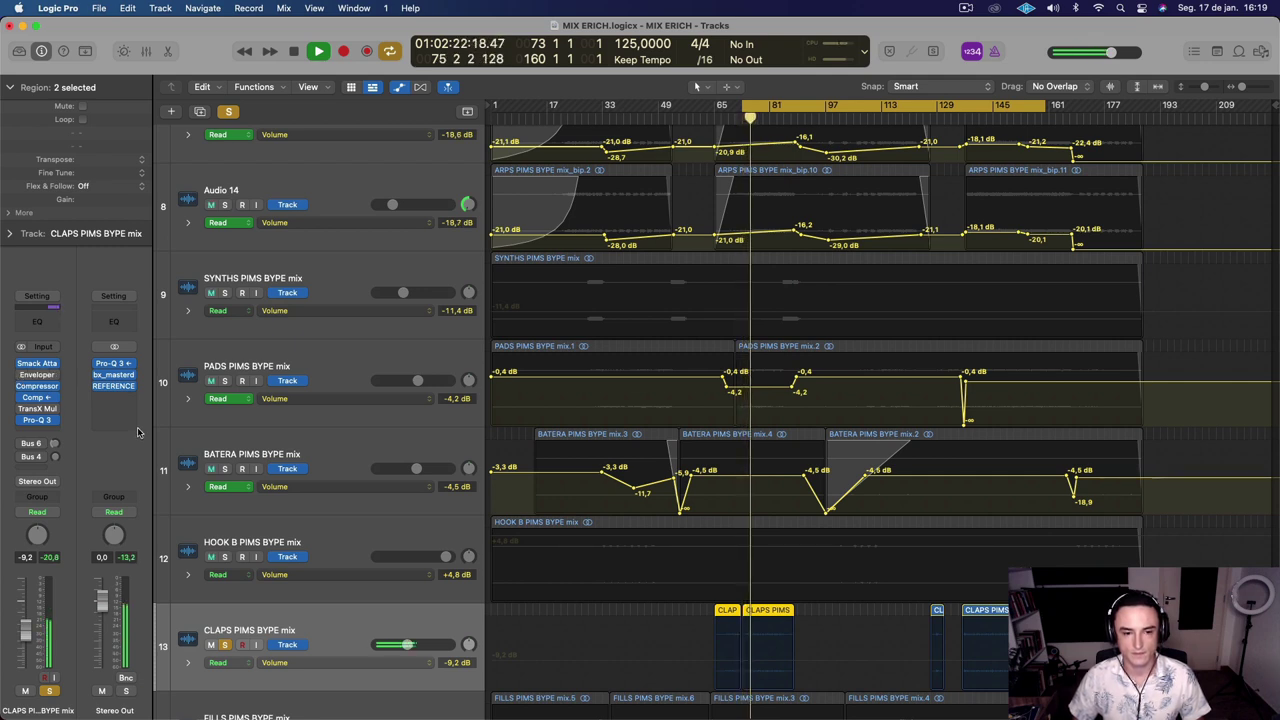
pyautogui.click(40, 398)
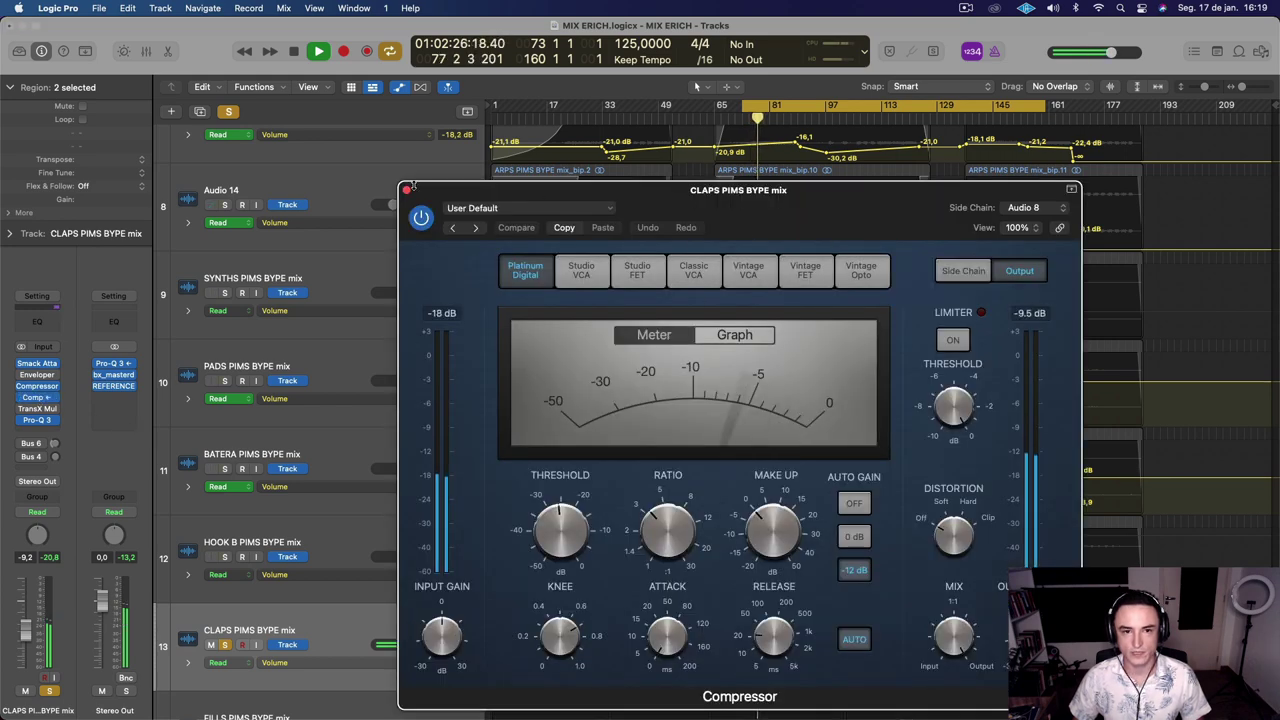
pyautogui.click(406, 190)
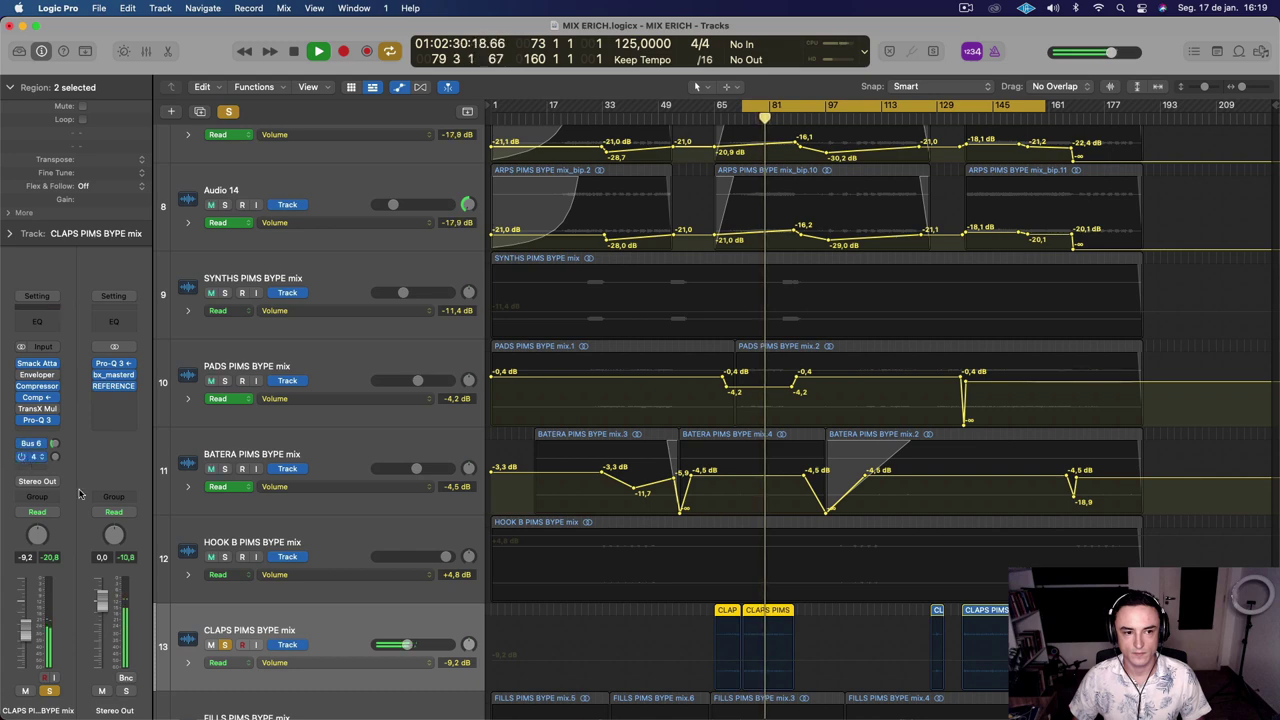
# Solo the FILLS PIMS BYPE mix track instead of CLAPS, stop playback, and show its channel strip
pyautogui.scroll(-3, 250, 600)
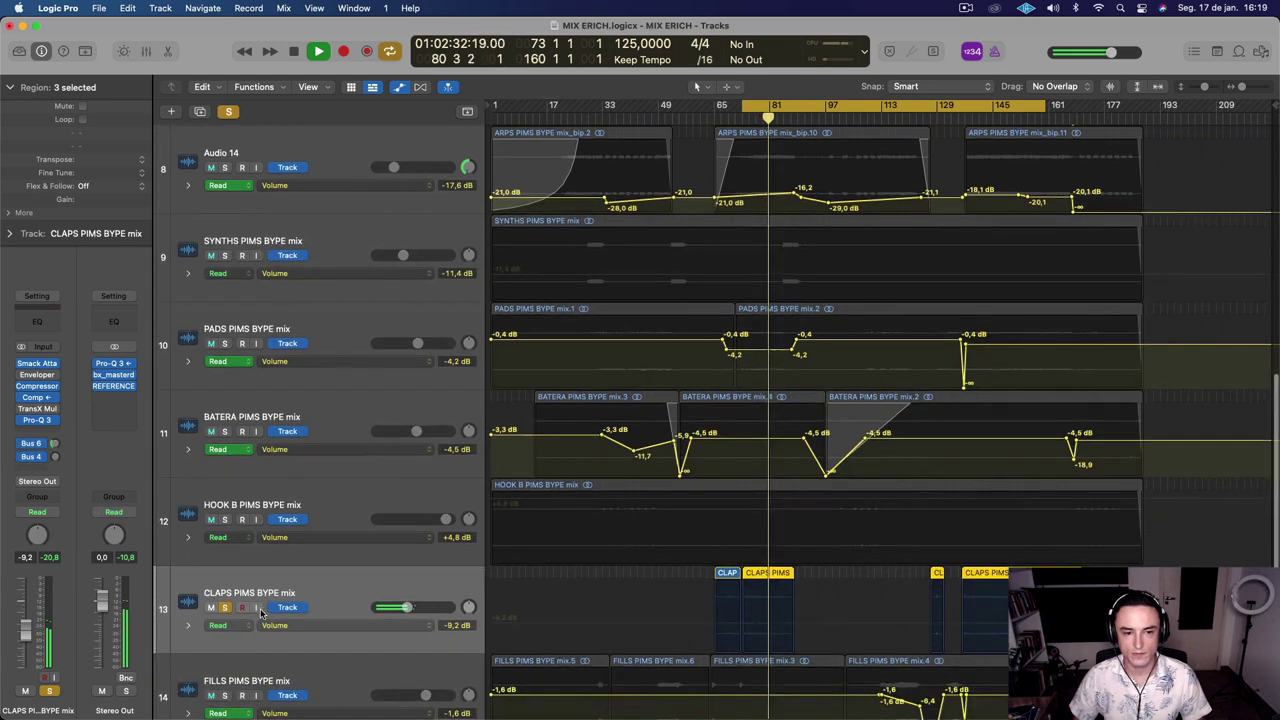
pyautogui.click(226, 557)
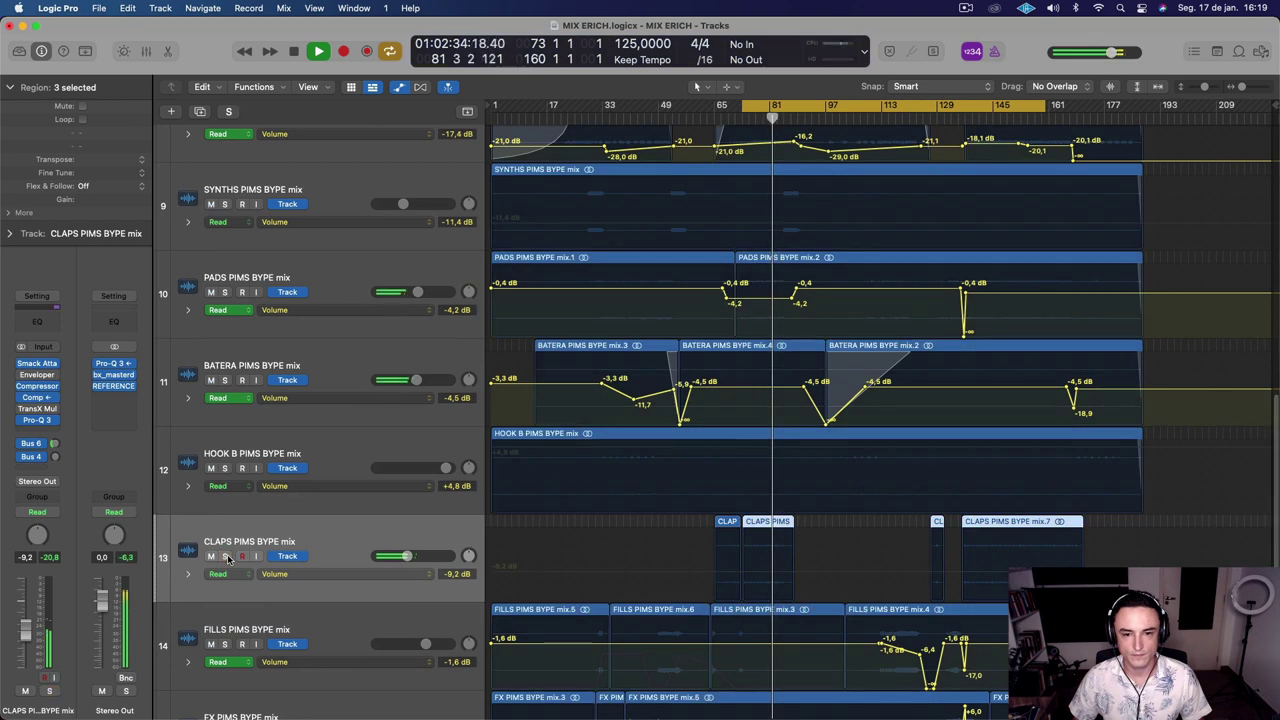
pyautogui.click(226, 644)
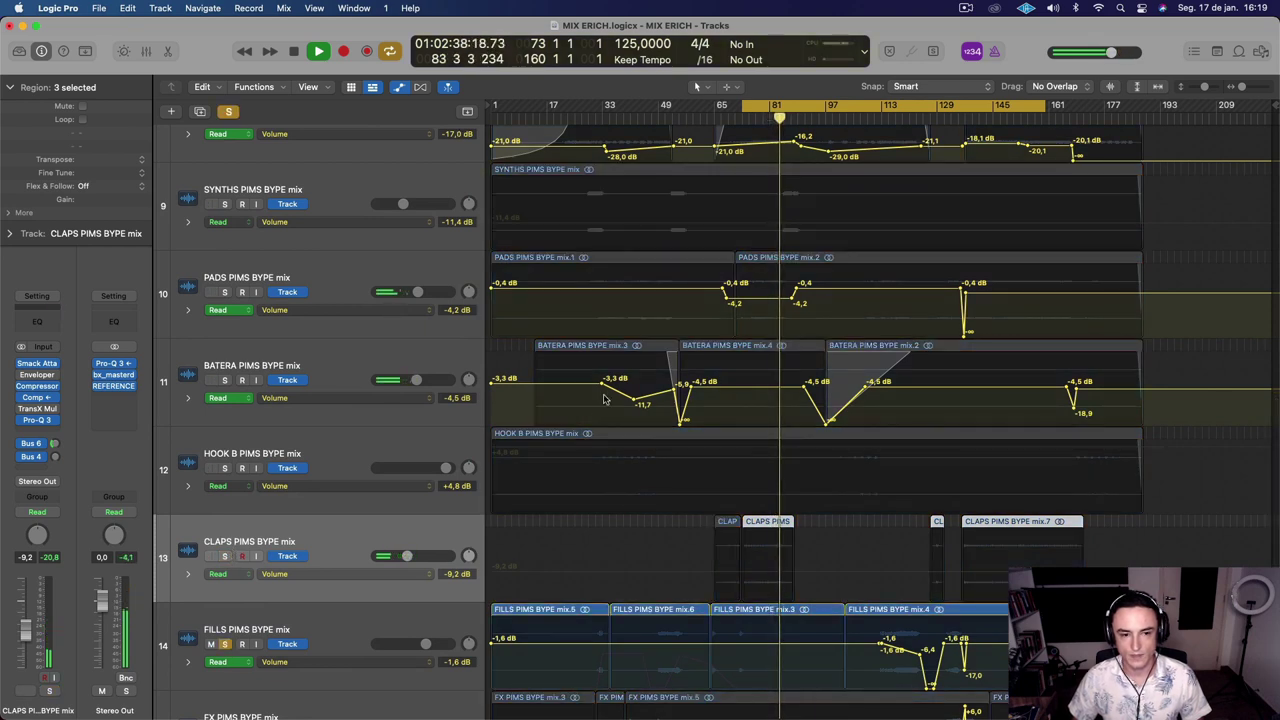
pyautogui.press('space')
pyautogui.click(349, 628)
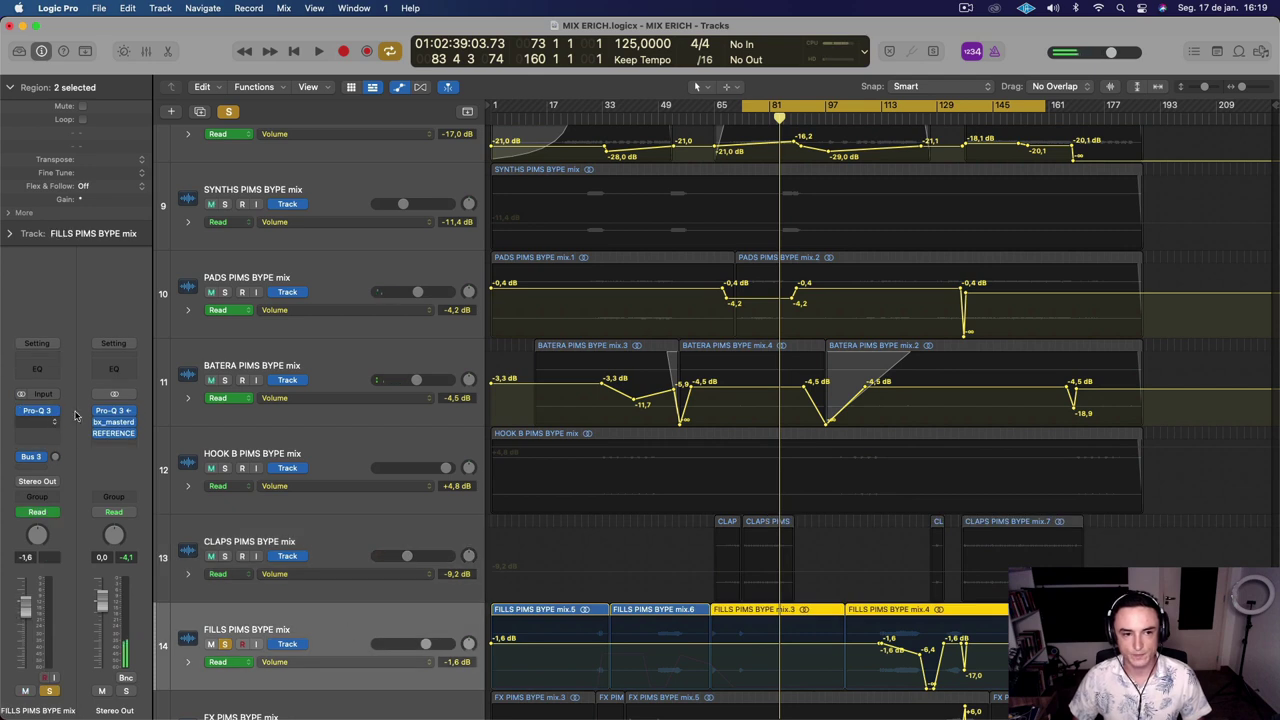
# Move the cycle range to bars 49–136 and play the soloed fills from its start and from about bar 121
pyautogui.moveTo(776, 110); pyautogui.dragTo(693, 115)
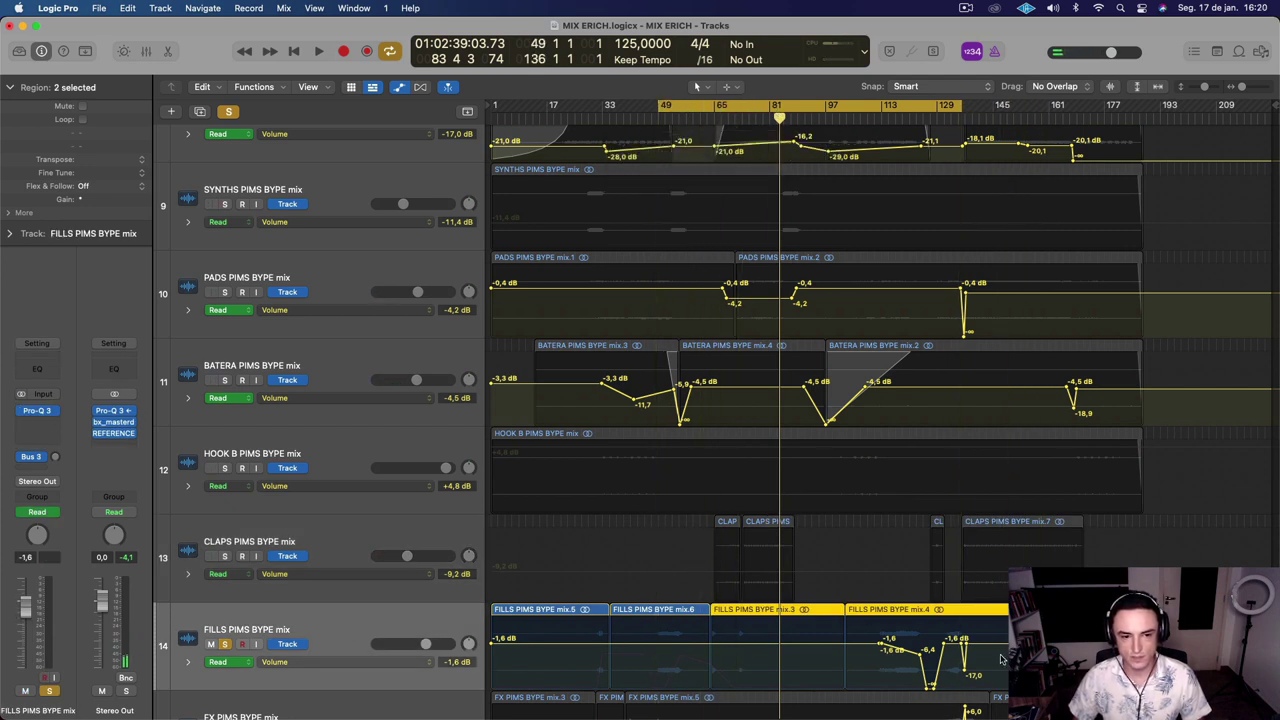
pyautogui.press('space')
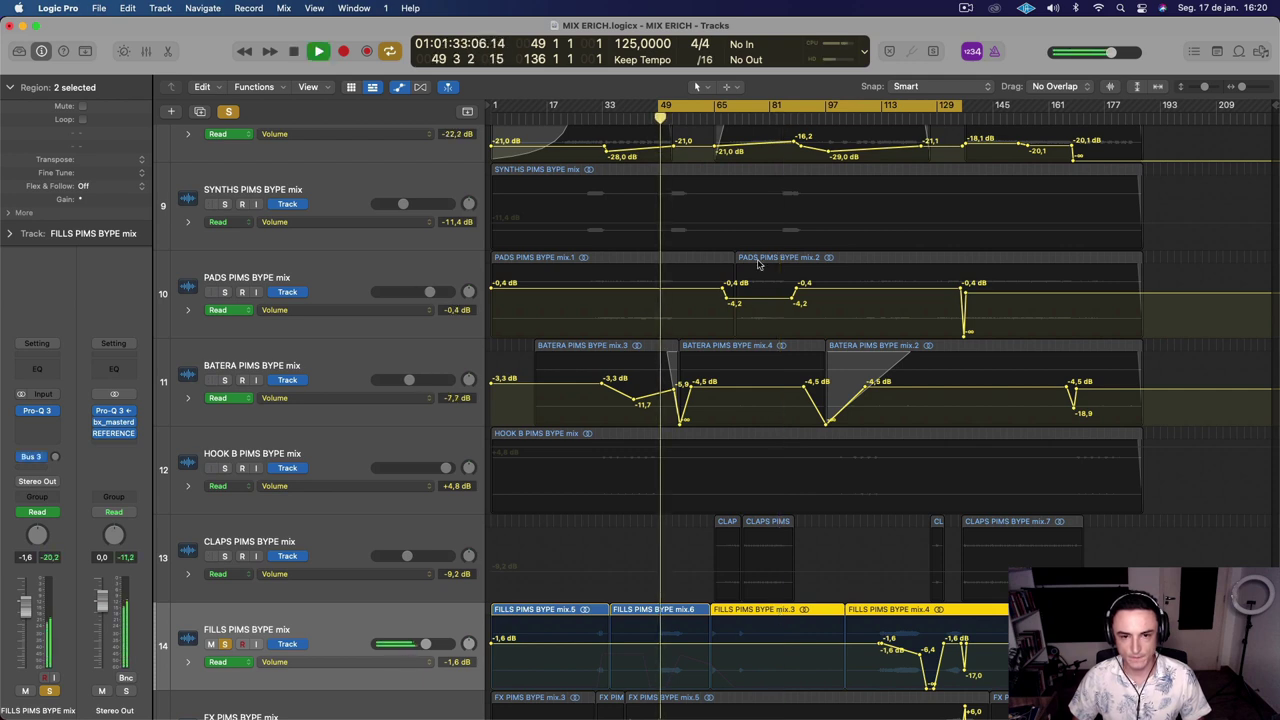
pyautogui.click(910, 116)
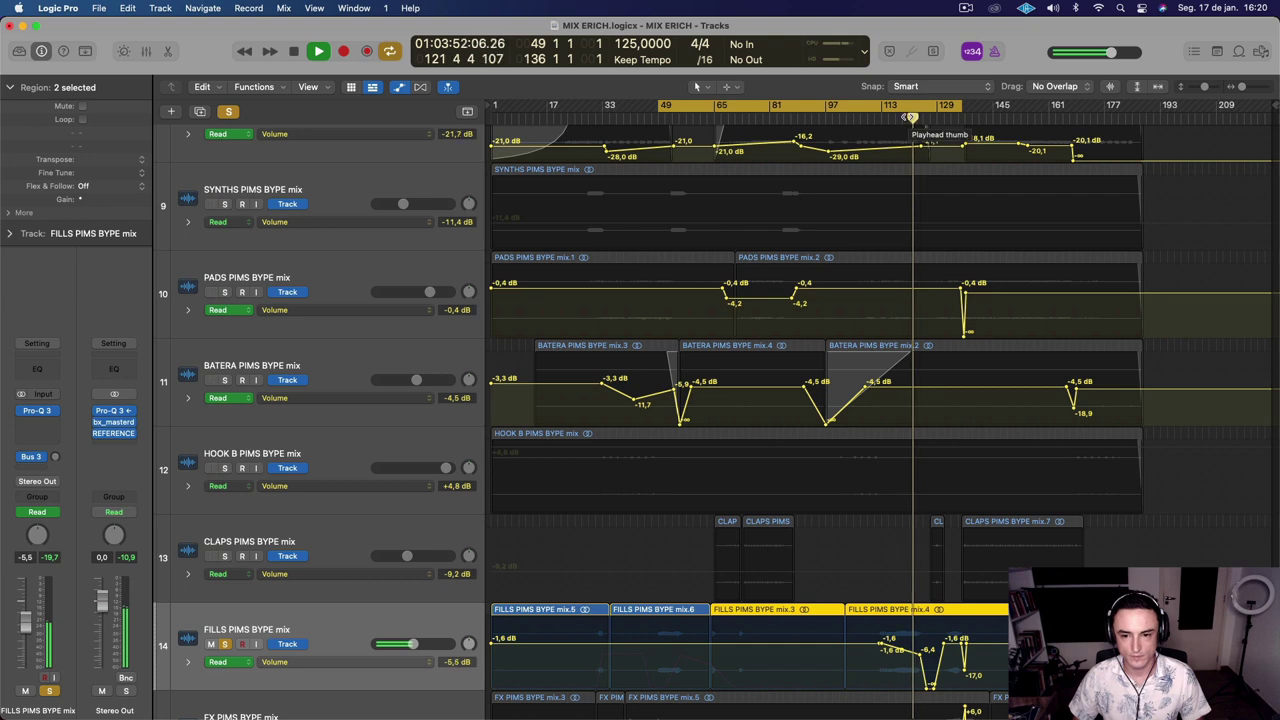
pyautogui.press('space')
# Solo the FX PIMS BYPE mix track along with FILLS and play both with the cycle range moved to bars 52–139
pyautogui.scroll(-2, 325, 595)
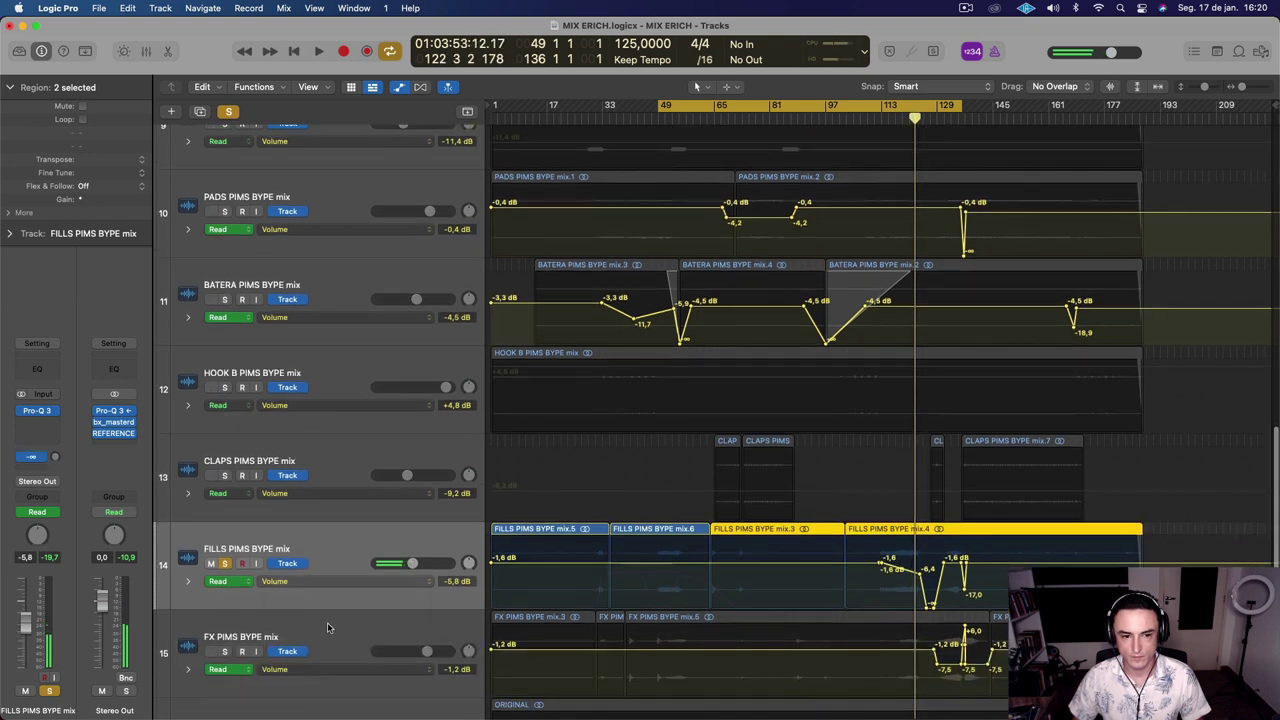
pyautogui.click(330, 625)
pyautogui.click(226, 651)
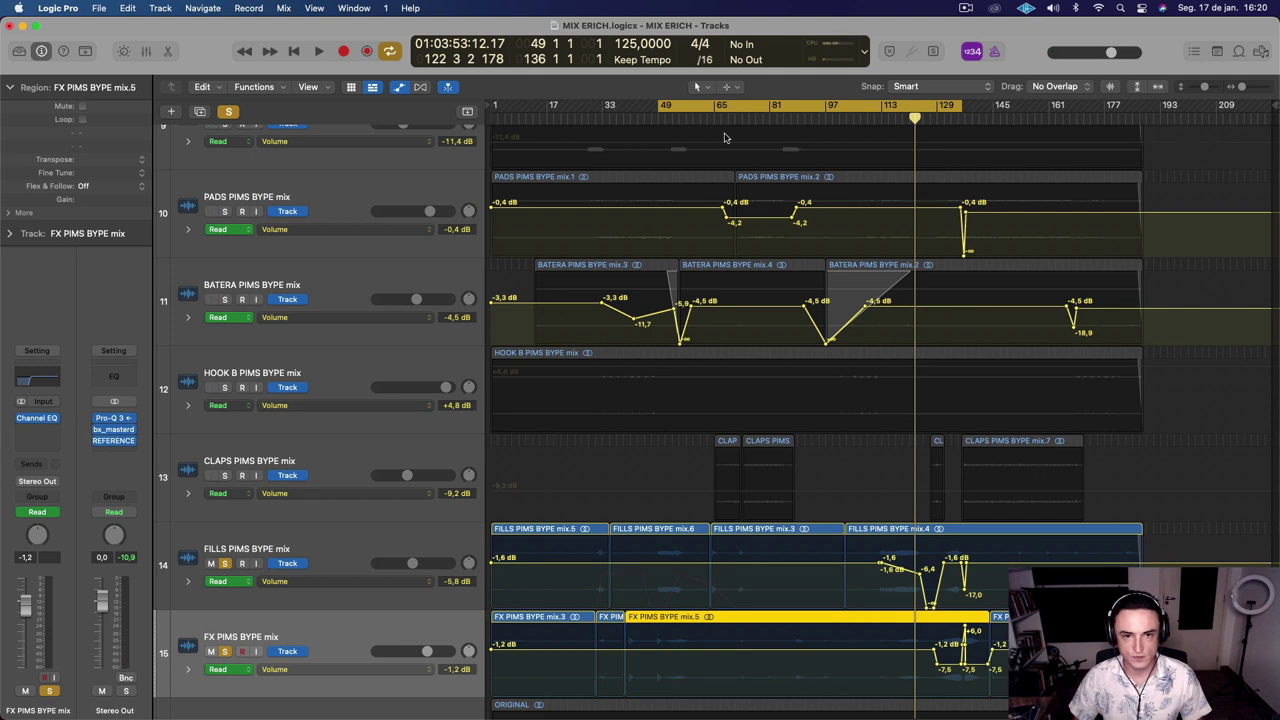
pyautogui.moveTo(681, 104); pyautogui.dragTo(691, 103)
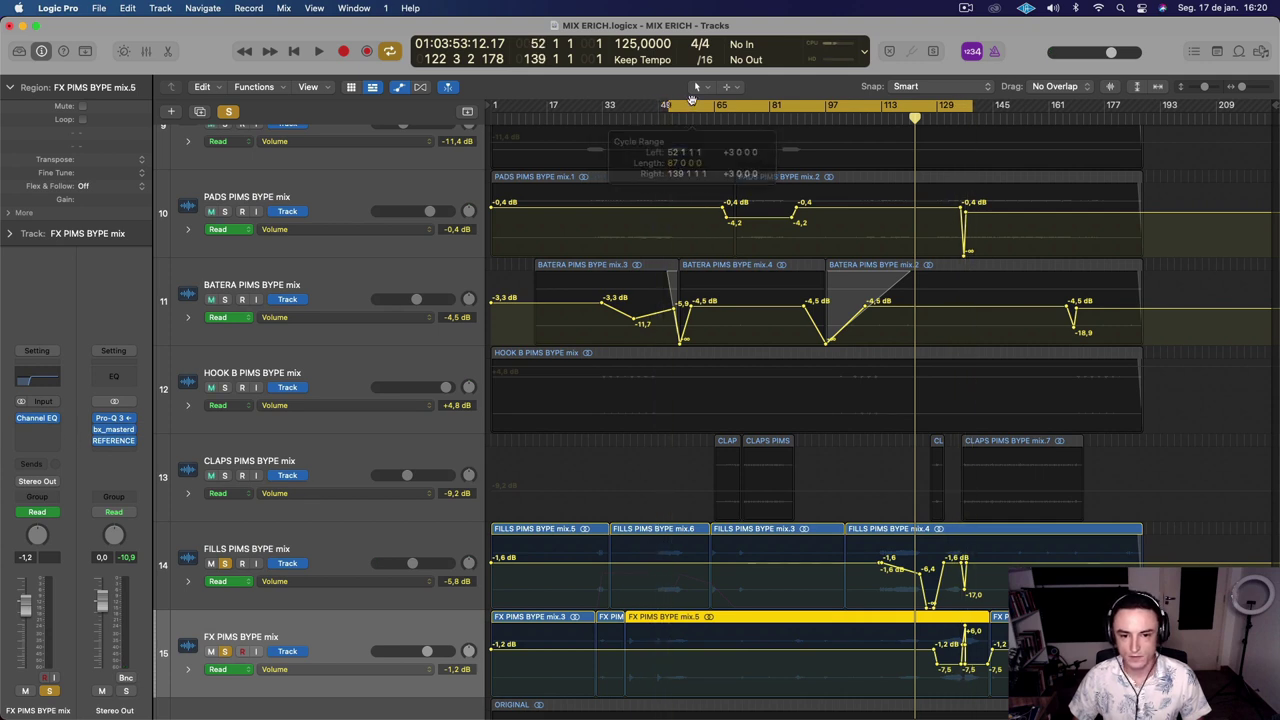
pyautogui.press('space')
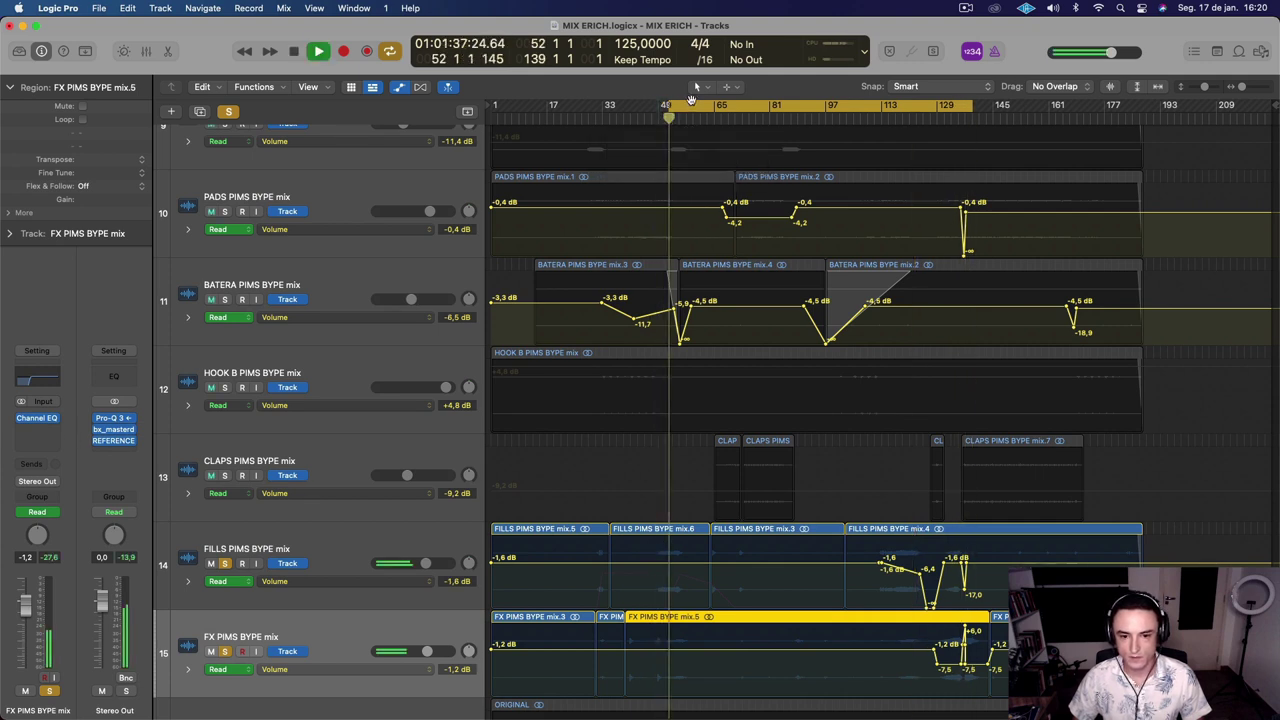
# Unsolo the FX and FILLS tracks, stop playback, and open the Pro-Q 3 on the Stereo Out channel
pyautogui.click(226, 651)
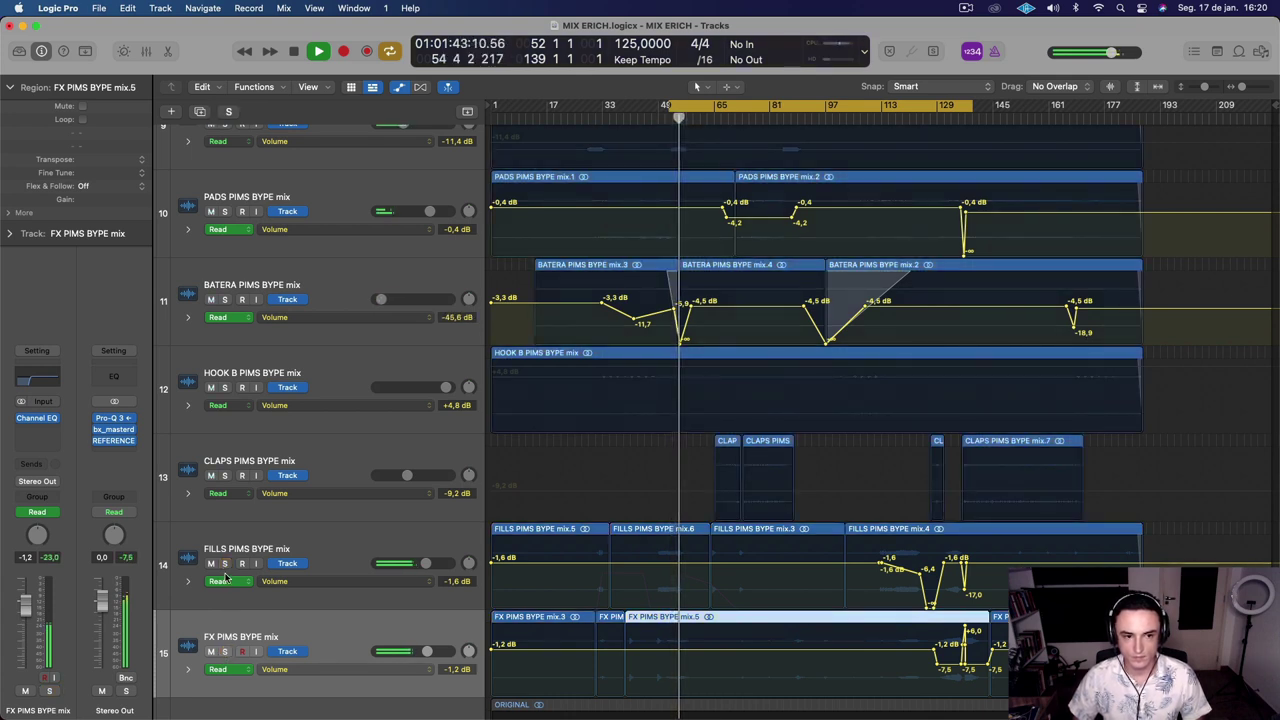
pyautogui.press('space')
pyautogui.click(115, 418)
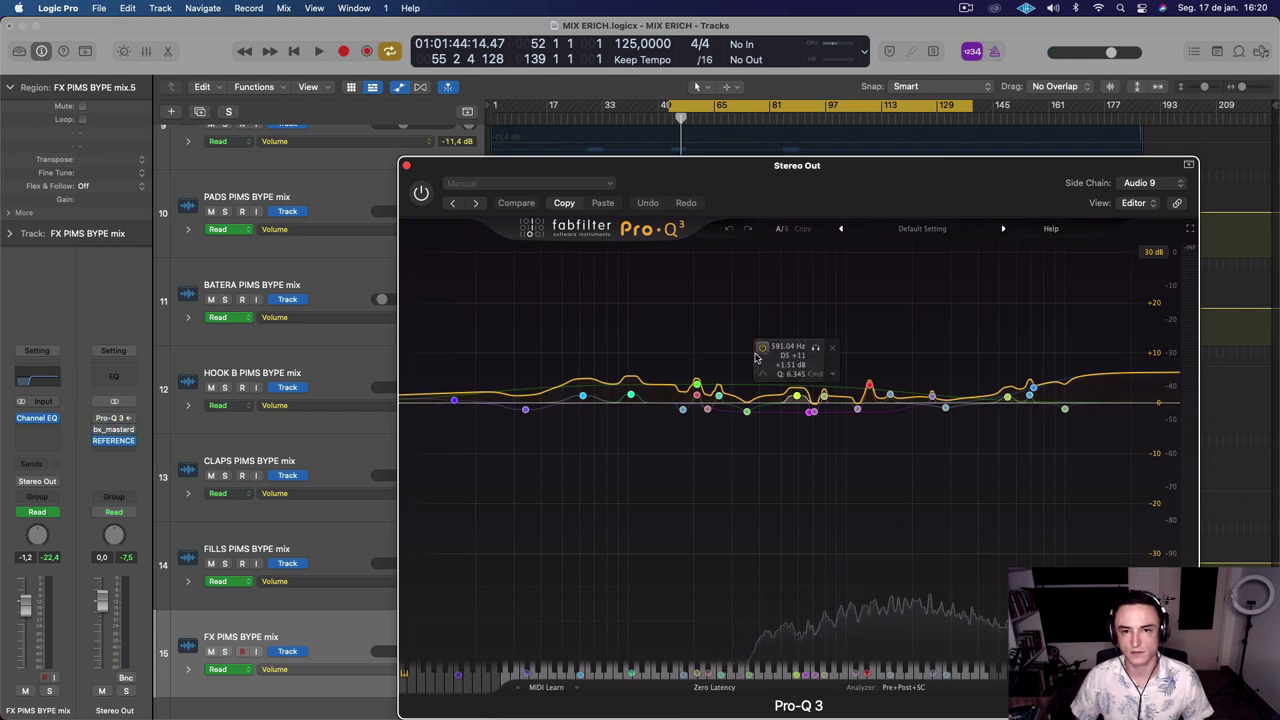
# Compare the full mix with the Stereo Out Pro-Q 3 bypassed and enabled, and view its analyzer spectrum options
pyautogui.press('space')
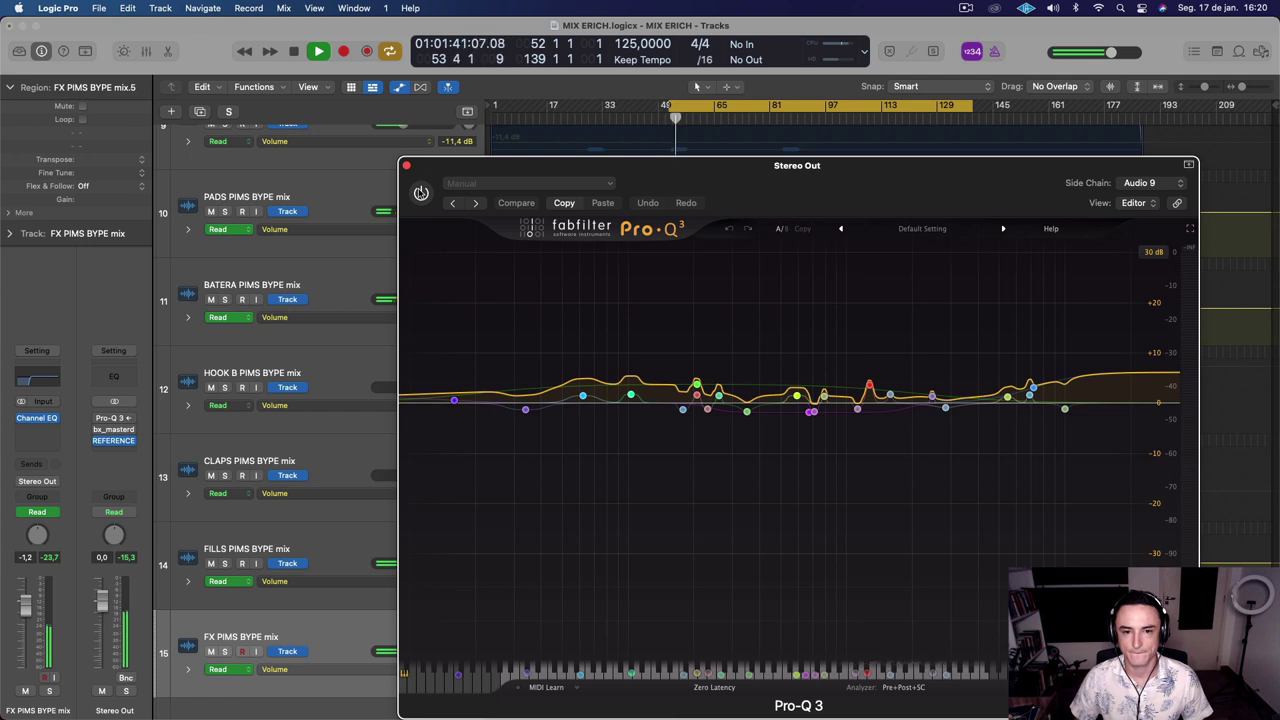
pyautogui.click(421, 193)
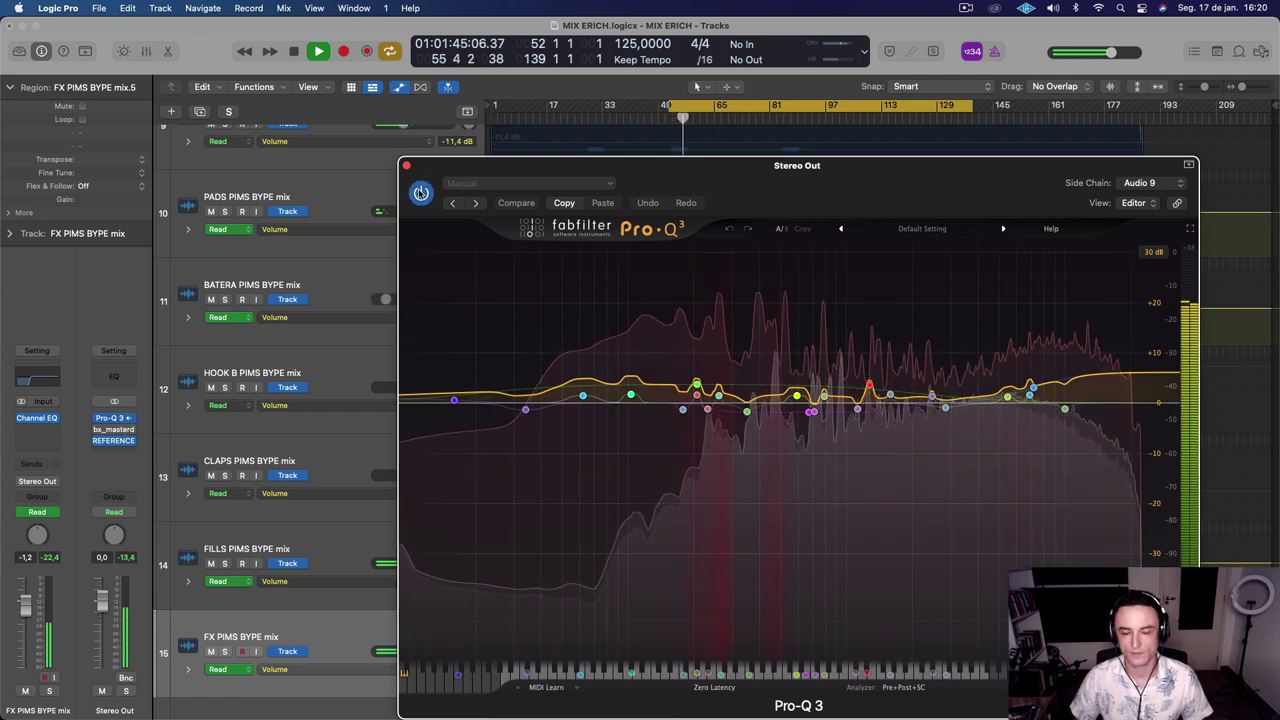
pyautogui.click(880, 689)
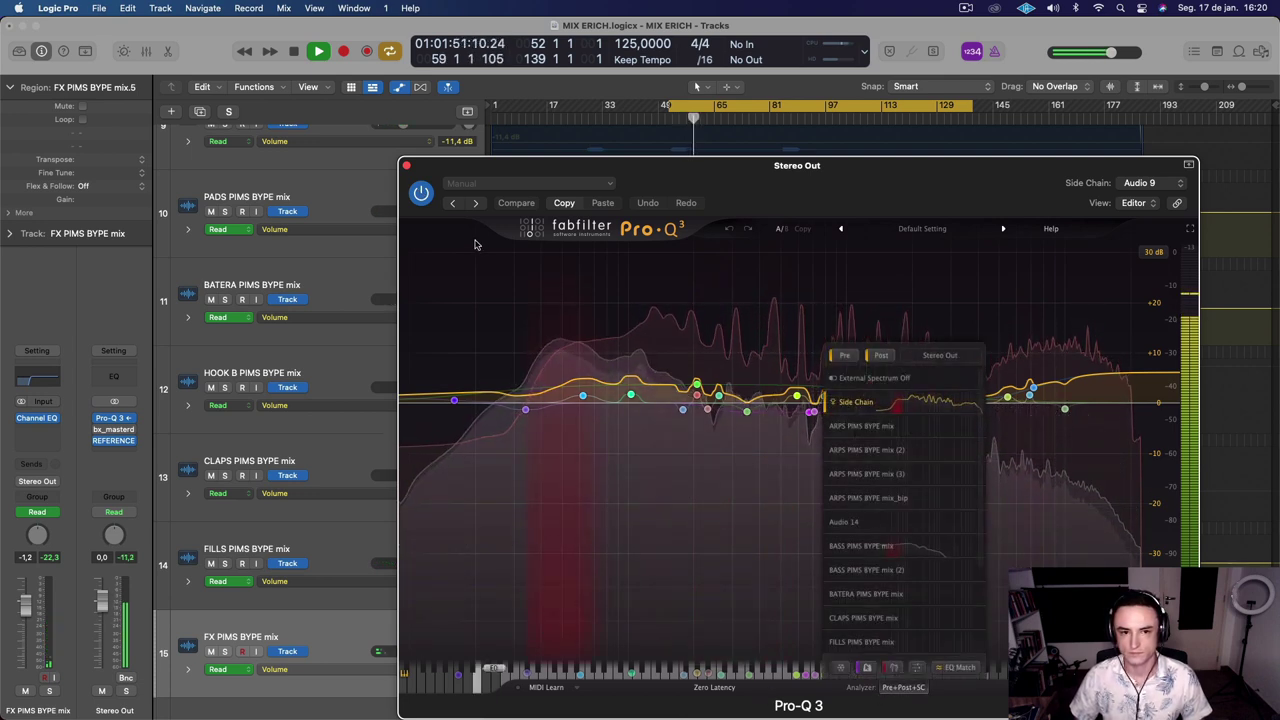
pyautogui.press('space')
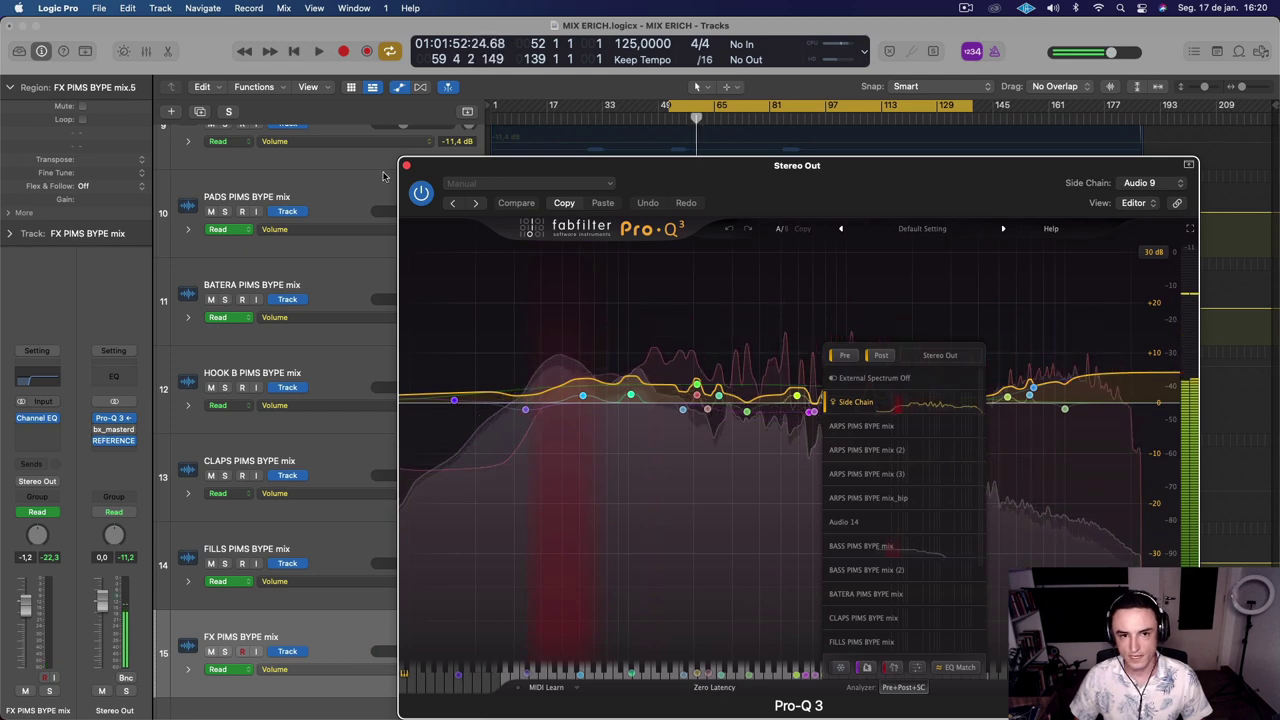
pyautogui.click(406, 165)
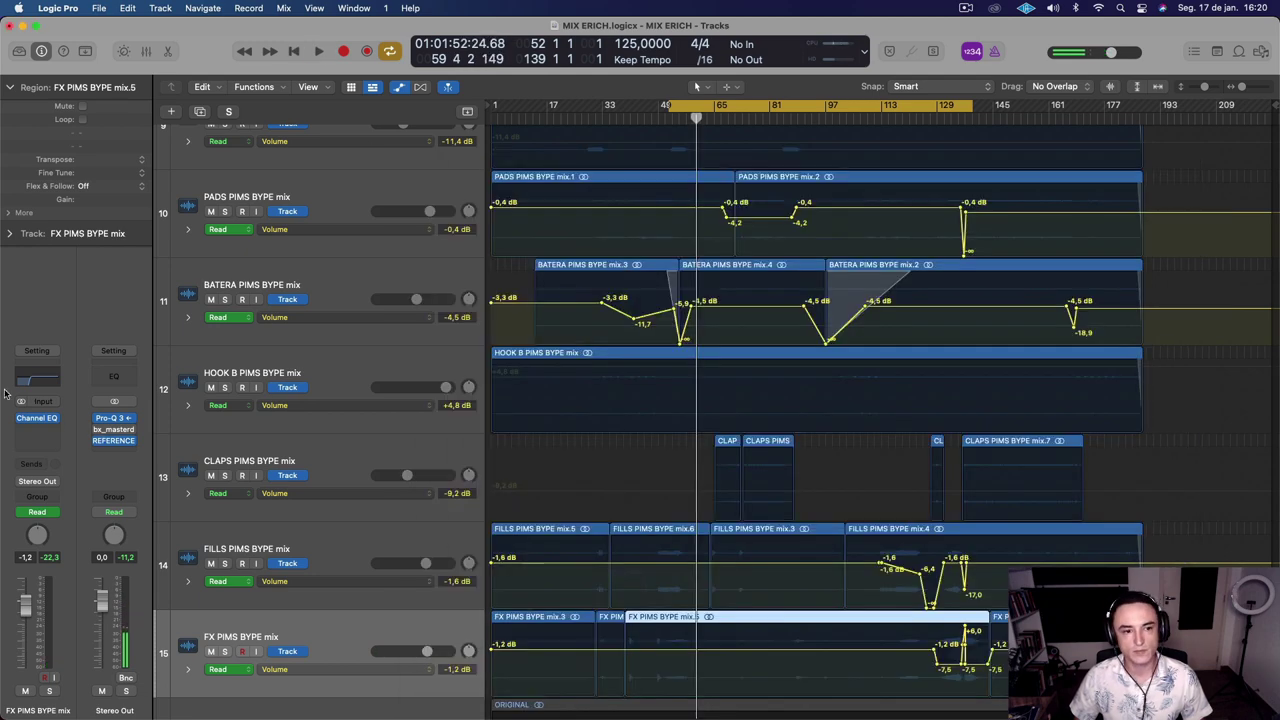
# Inspect bx_masterdesk on Stereo Out with the 27 House Club Master Turbo preset, playing the mix and resetting the peak level
pyautogui.click(114, 430)
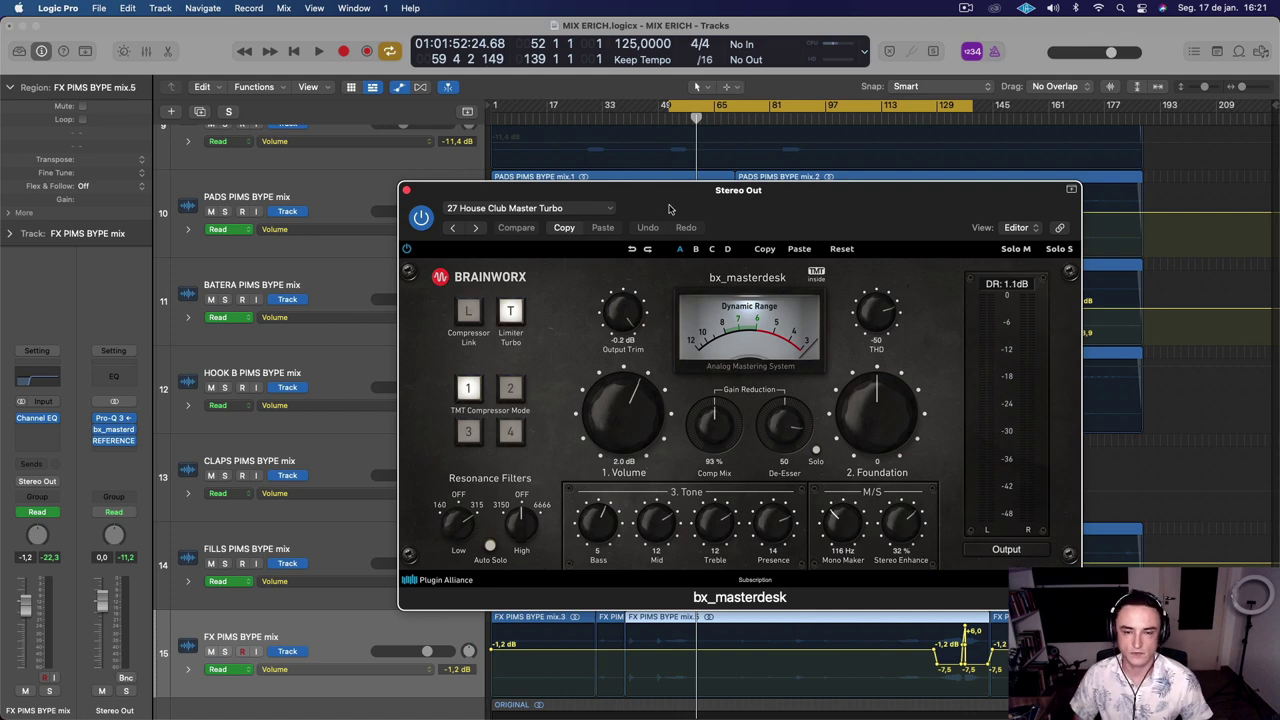
pyautogui.moveTo(670, 209); pyautogui.dragTo(545, 190)
pyautogui.press('space')
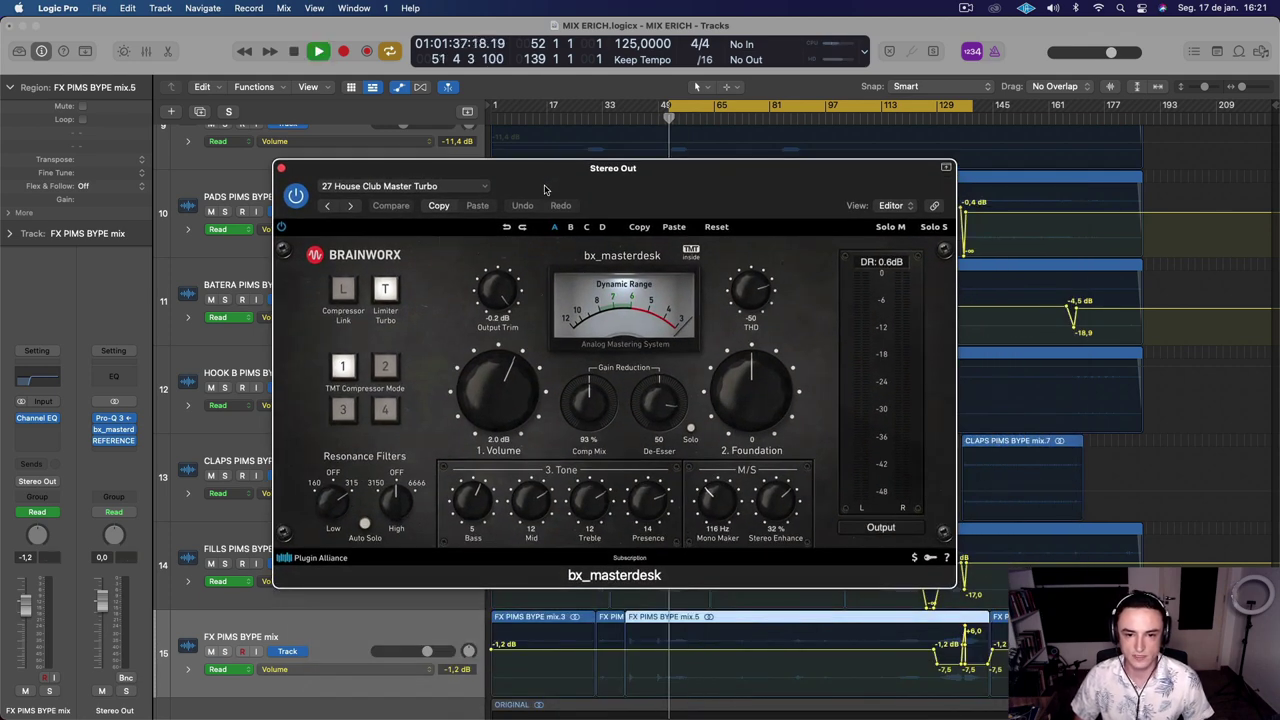
pyautogui.click(129, 561)
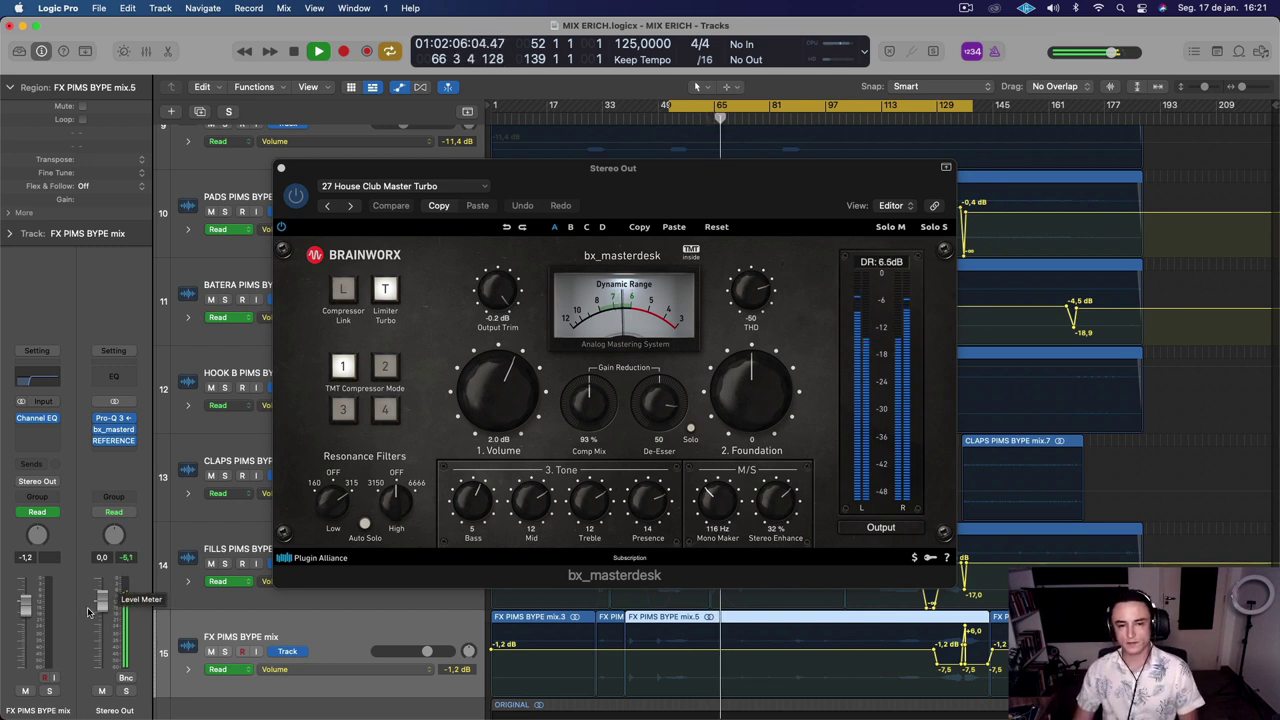
pyautogui.click(282, 170)
# Hide the track automation and reduce the track height so all 16 tracks fit in the Tracks area
pyautogui.press('a')
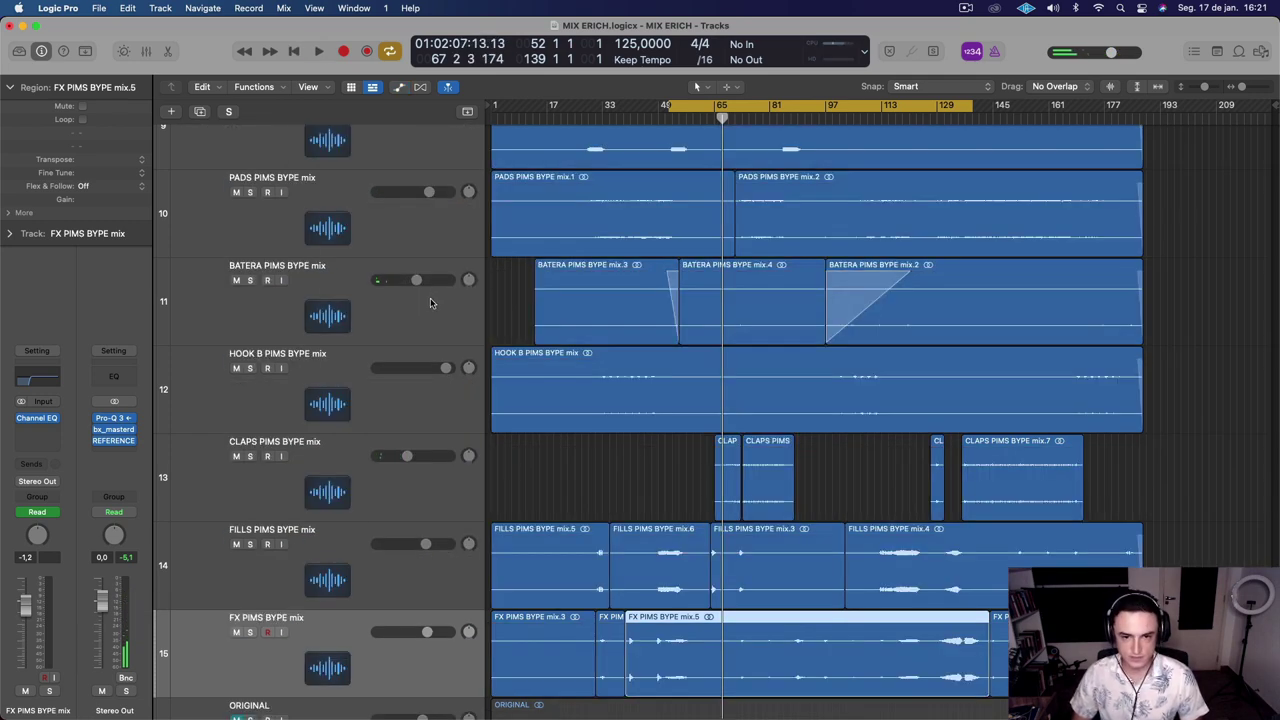
pyautogui.press('super+Up')
pyautogui.press('super+Up')
pyautogui.press('super+Up')
pyautogui.press('super+Up')
pyautogui.press('super+Up')
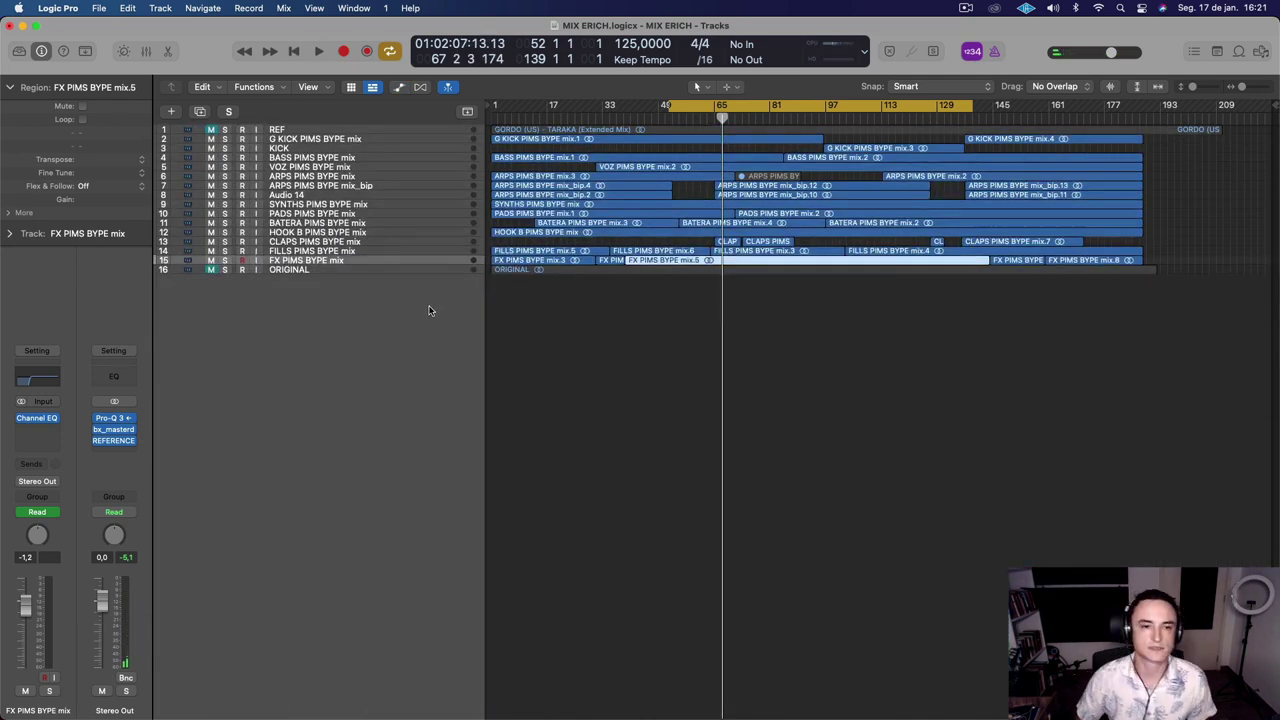
pyautogui.press('super+Down')
pyautogui.press('super+Down')
pyautogui.press('super+Down')
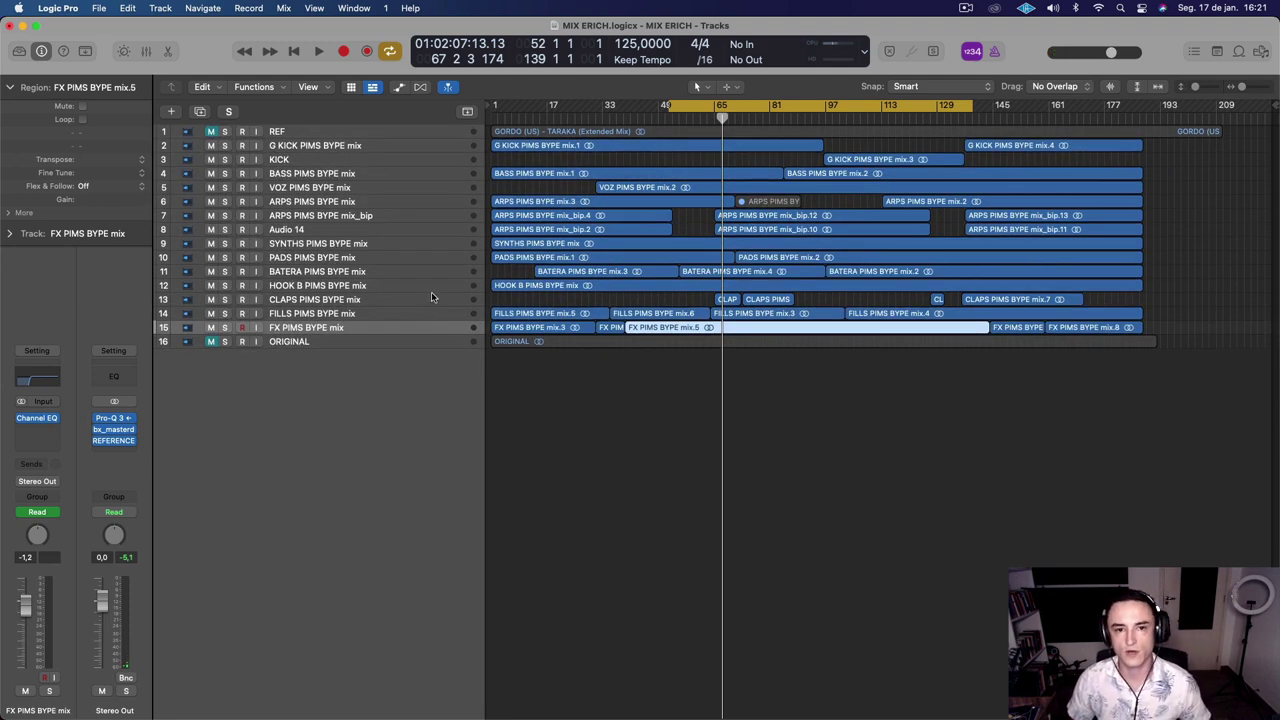
# Set the cycle range to bars 1–189 to span the whole arrangement, and enlarge the tracks vertically
pyautogui.moveTo(497, 106); pyautogui.dragTo(1157, 290)
pyautogui.press('super+Down')
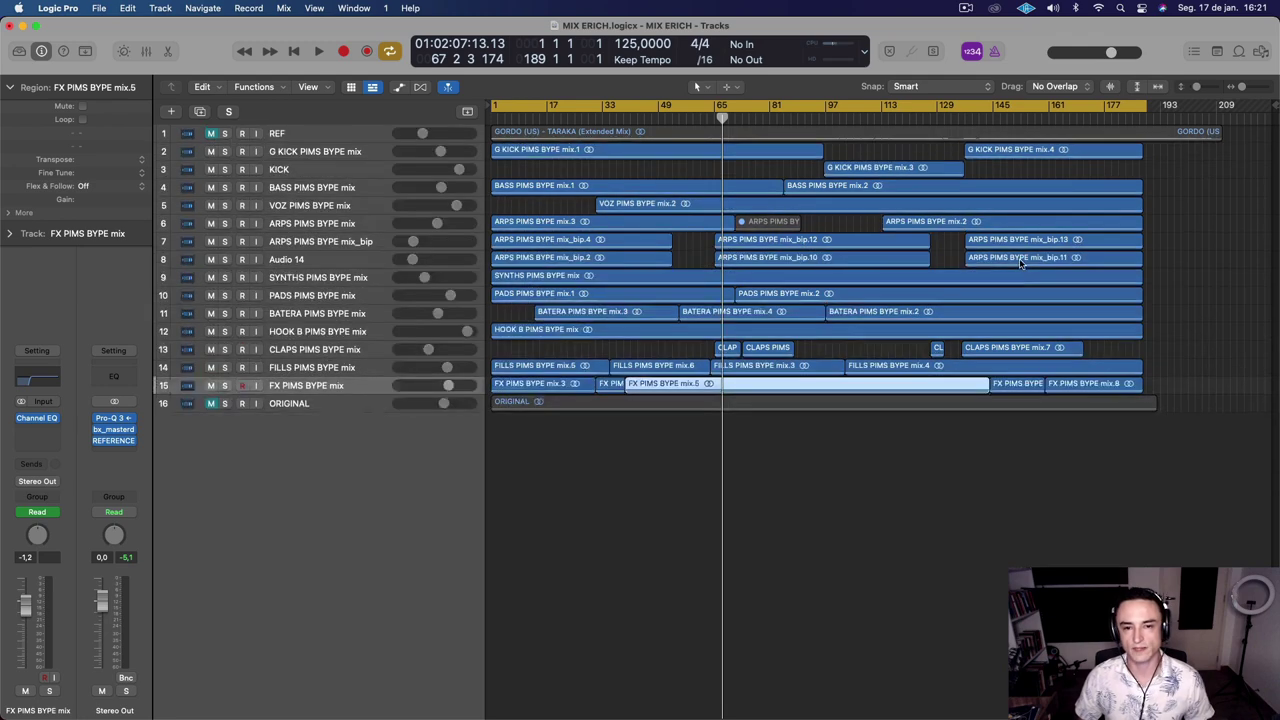
pyautogui.press('super+Down')
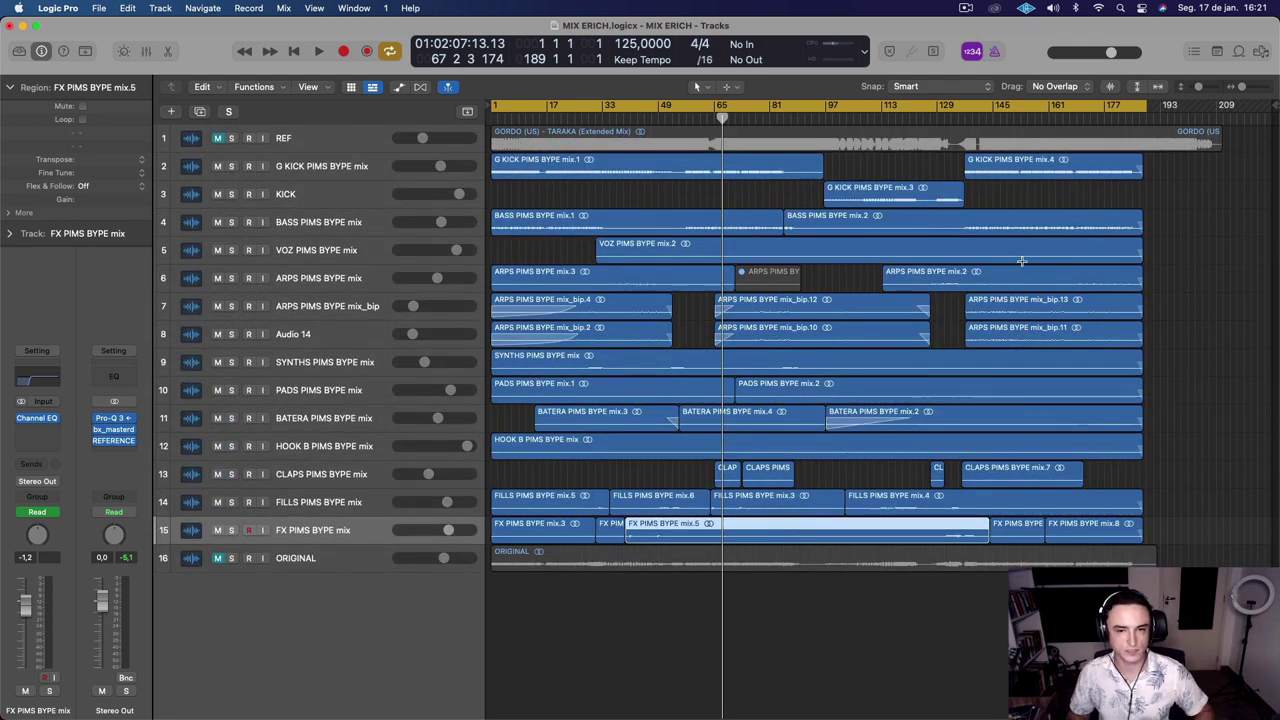